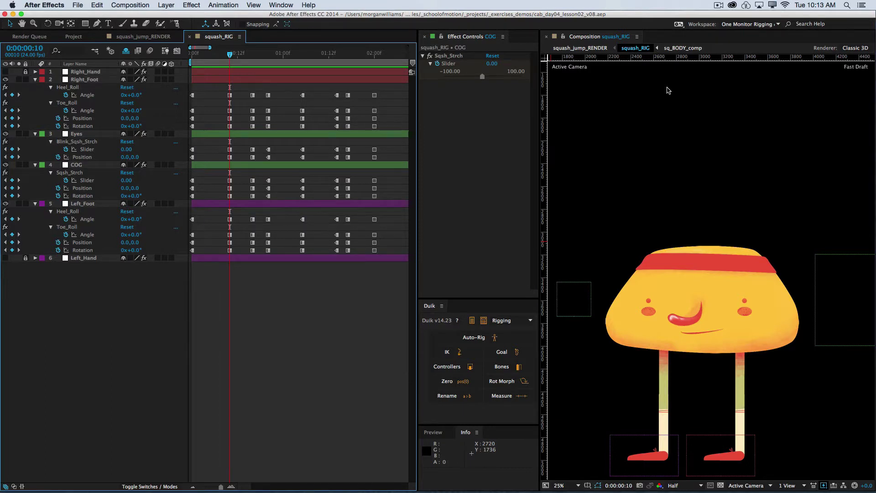
Step: Play a preview of the squash_RIG jump animation and stop it
key(0)
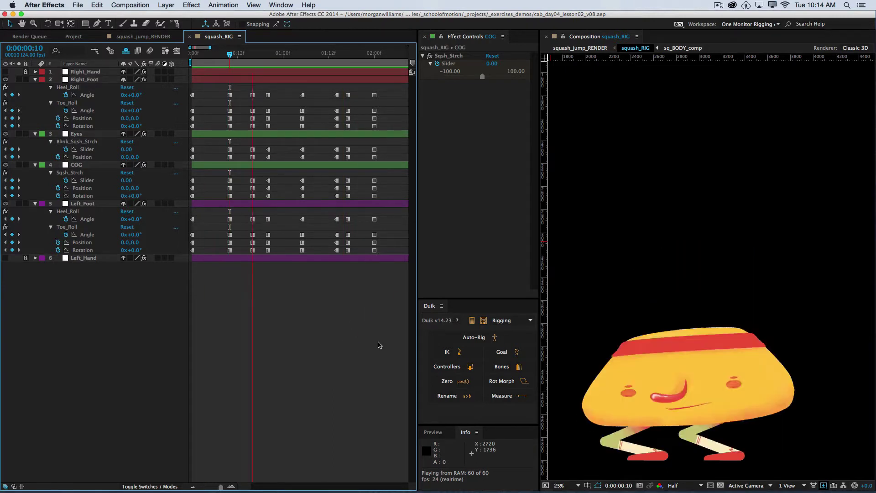
click(285, 321)
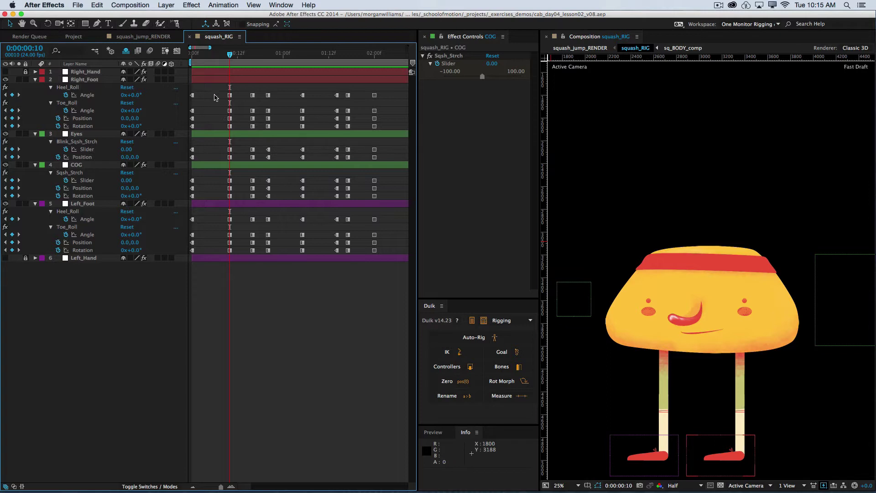
Step: Step through the jump's key poses from 0:00:00:10 past 0:00:01:14 and back to 0:00:00:10
click(217, 95)
key(k)
key(k)
key(k)
key(k)
key(k)
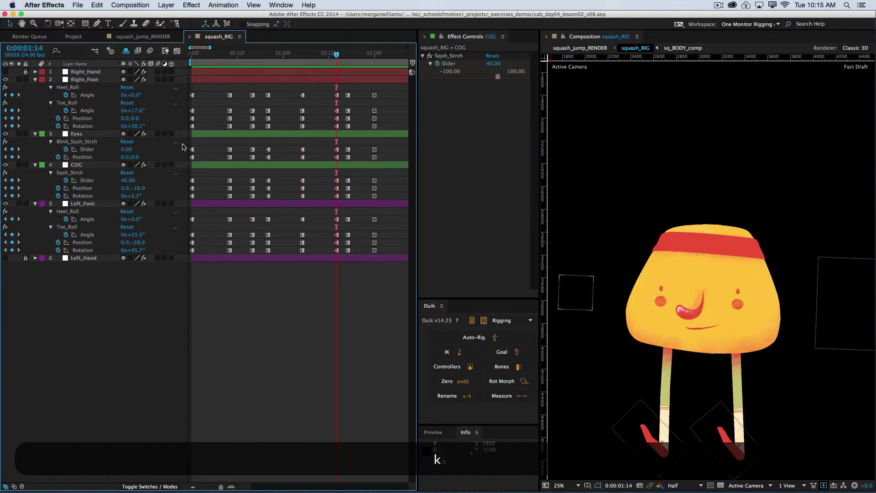
key(j)
key(j)
key(j)
key(j)
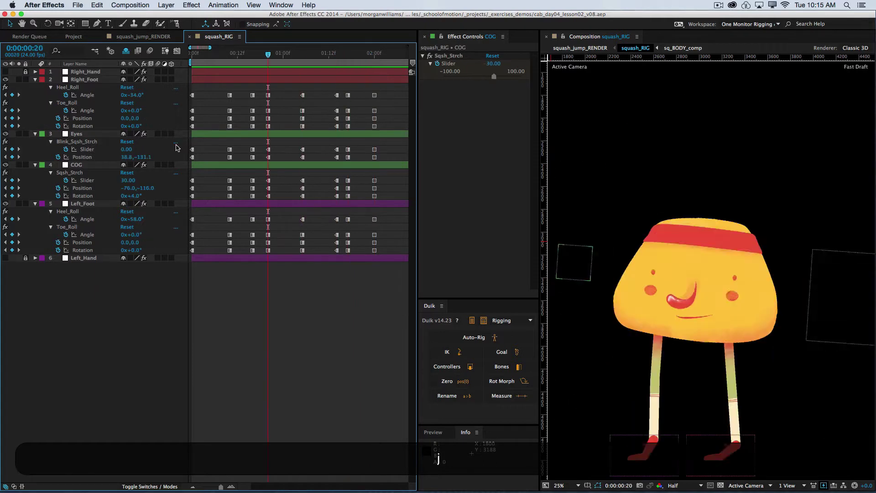
key(j)
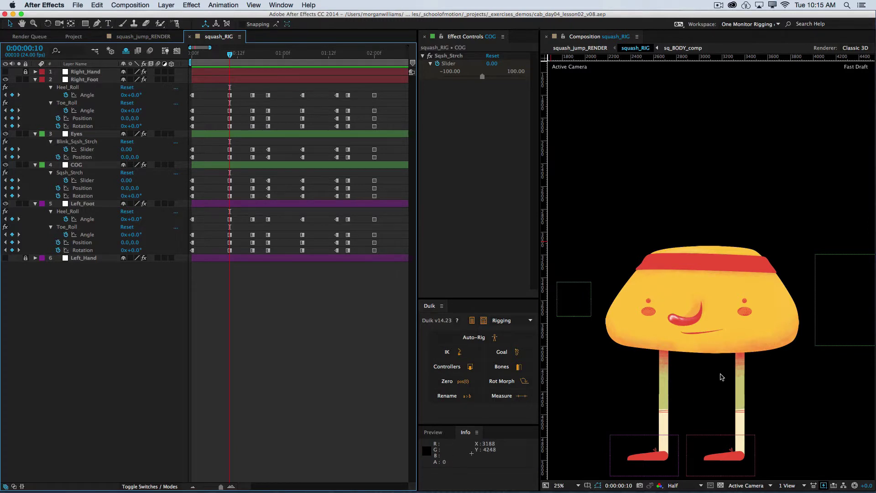
Step: Compare the standing pose at 0:00:00:10 with the crouching pose at 0:00:00:16
key(k)
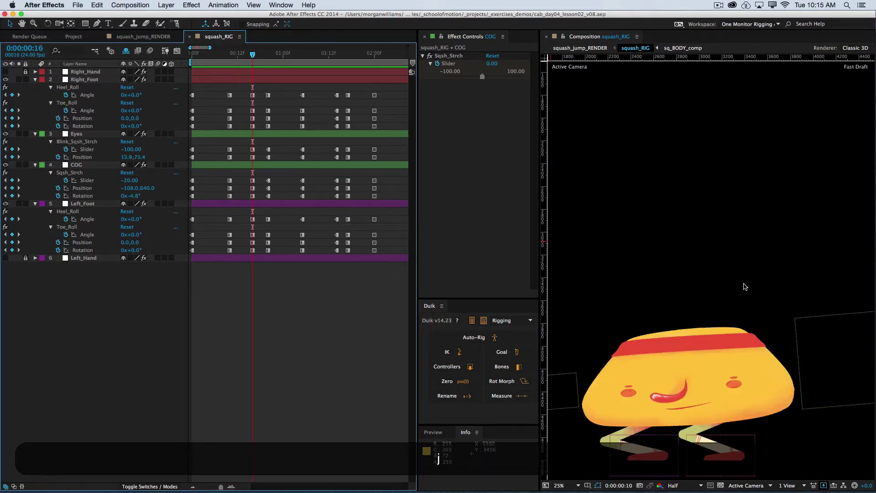
key(j)
key(k)
key(j)
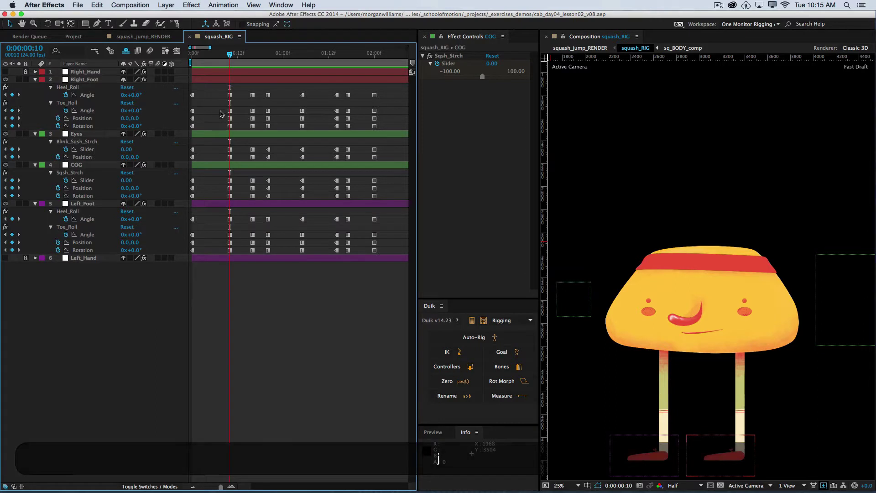
Step: Select the keyframe column at 0:00:00:10 across the feet, Eyes and COG layers and review each following pose through 0:00:02:00
drag(242, 92, 209, 267)
key(k)
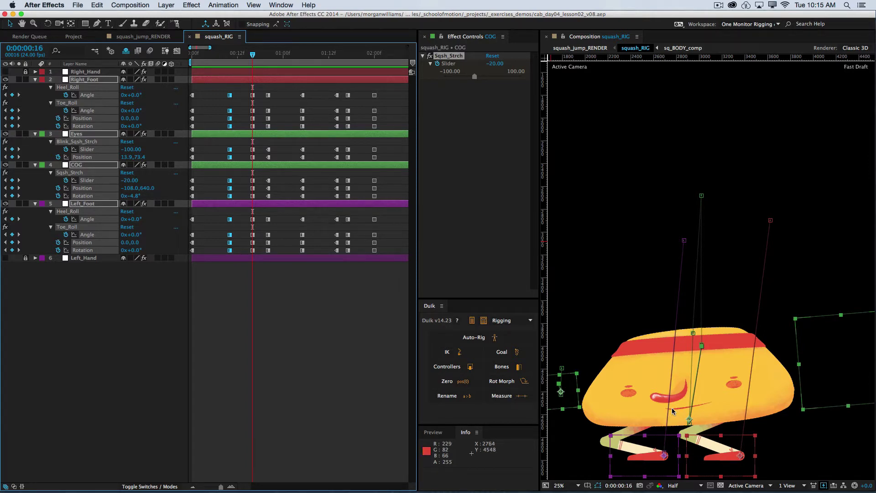
key(k)
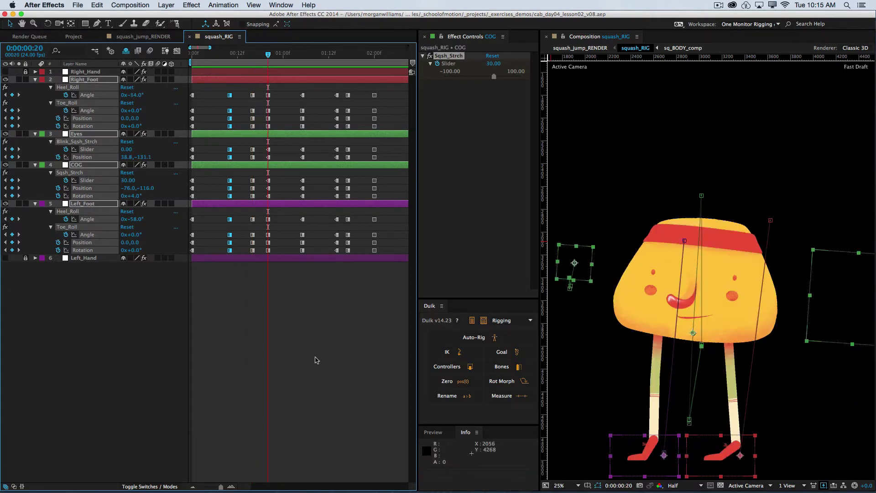
key(k)
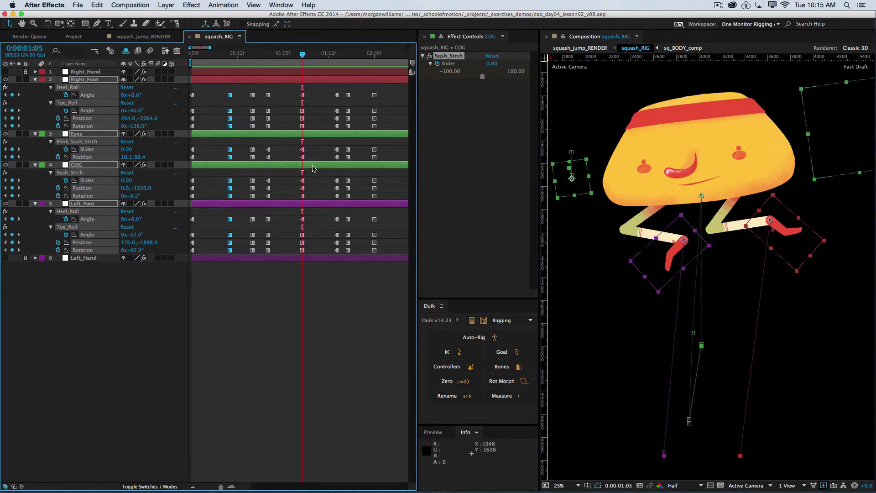
key(k)
key(j)
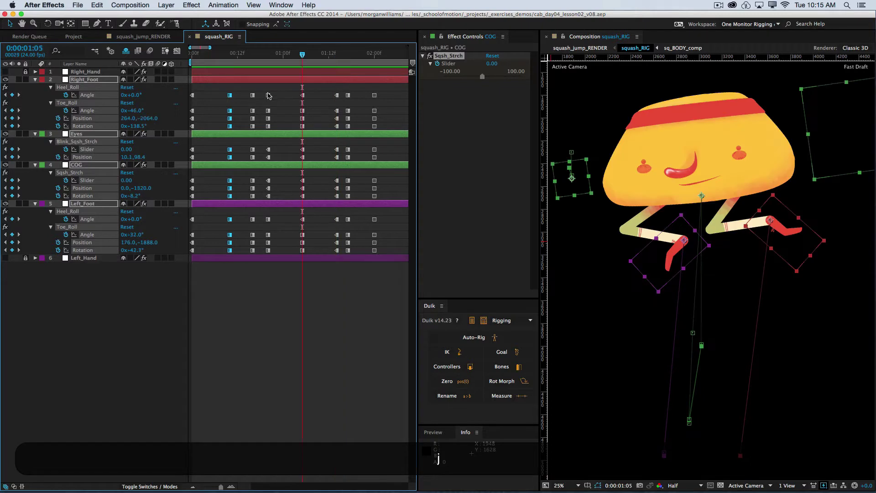
key(k)
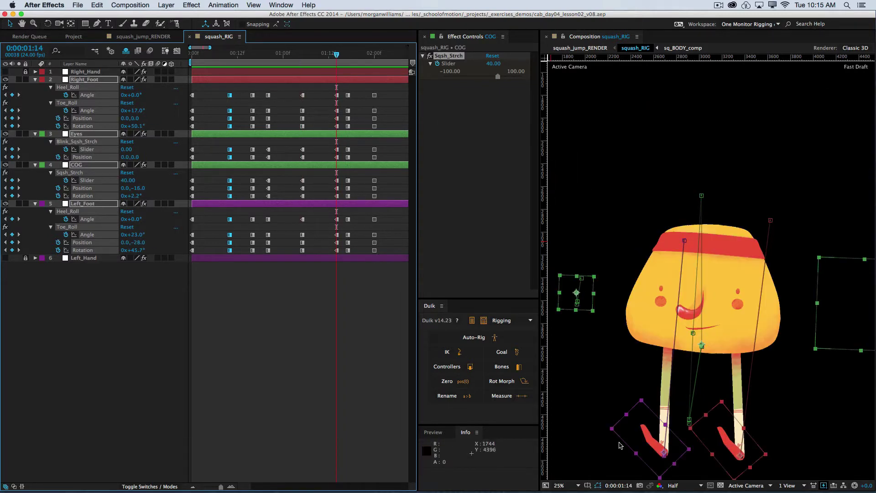
key(k)
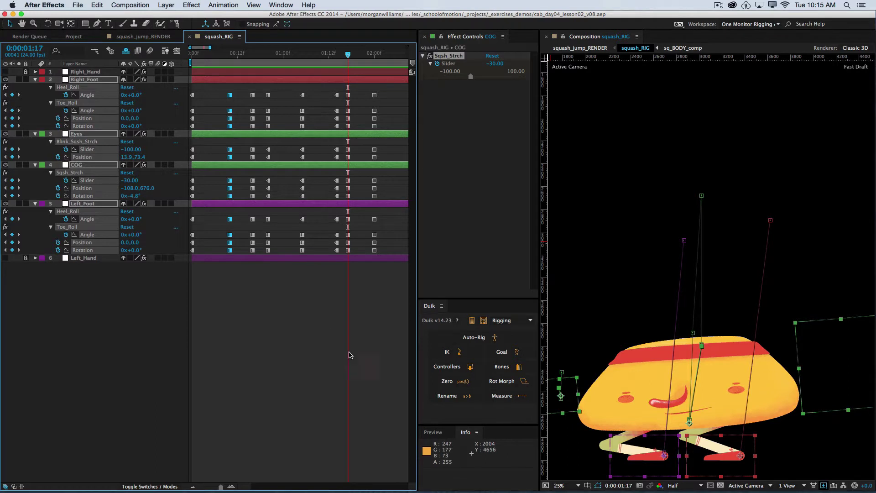
key(k)
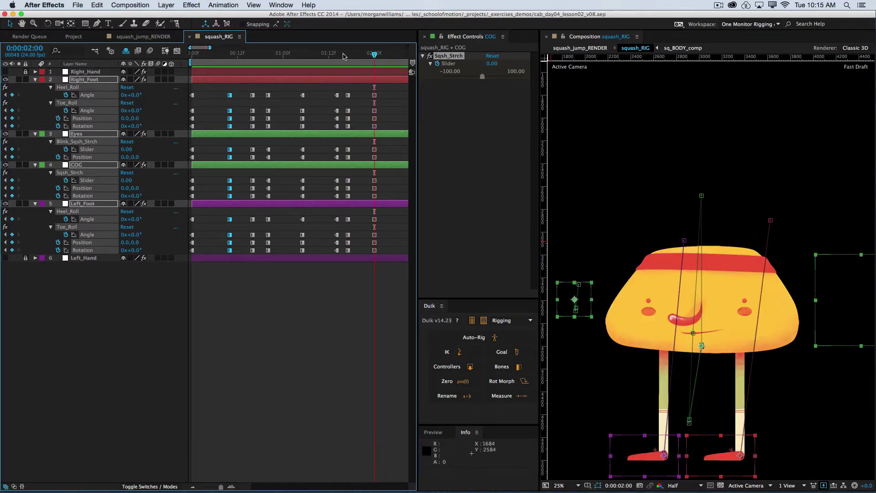
Step: Return to 0:00:00:10 and examine the takeoff, mid-air and landing-contact poses up to 0:00:01:14
click(230, 53)
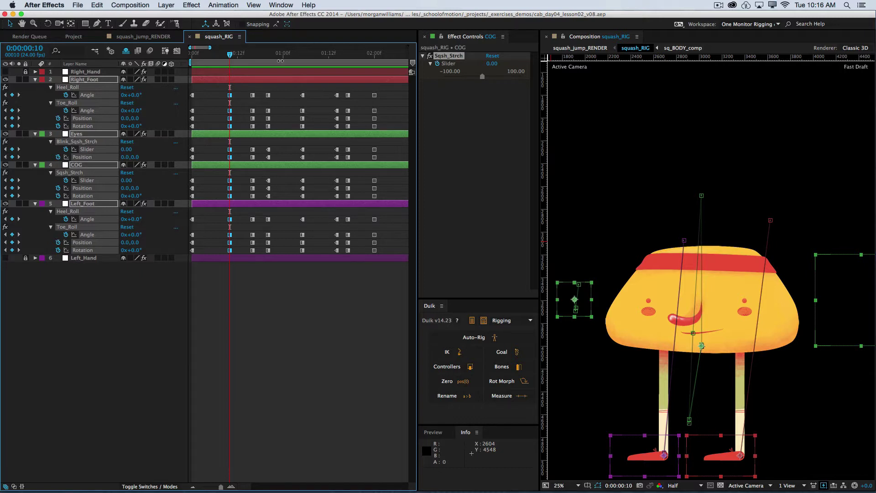
key(k)
key(j)
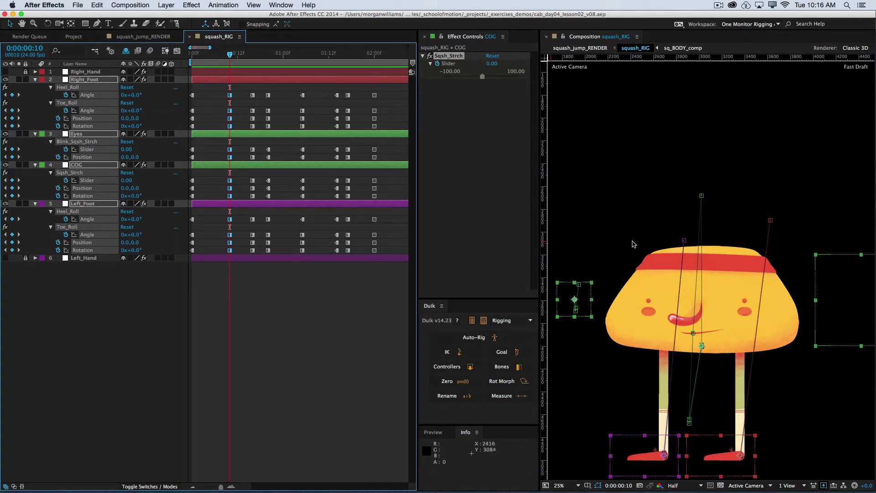
key(k)
key(k)
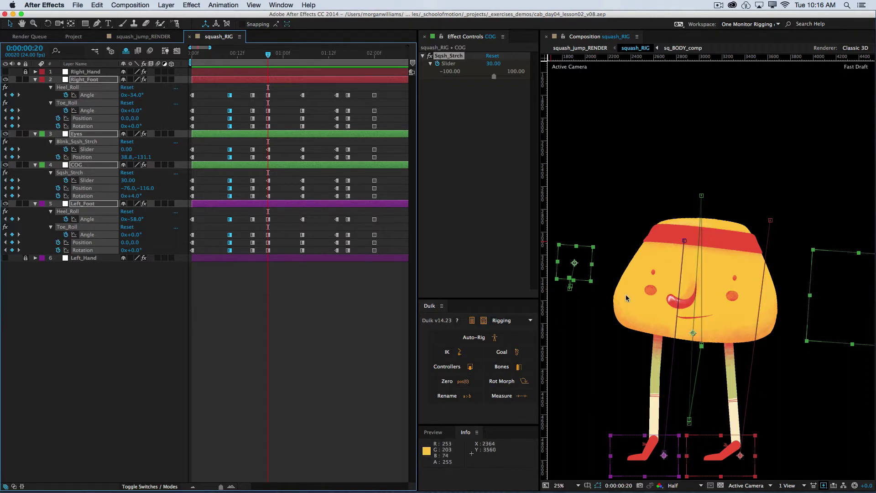
key(k)
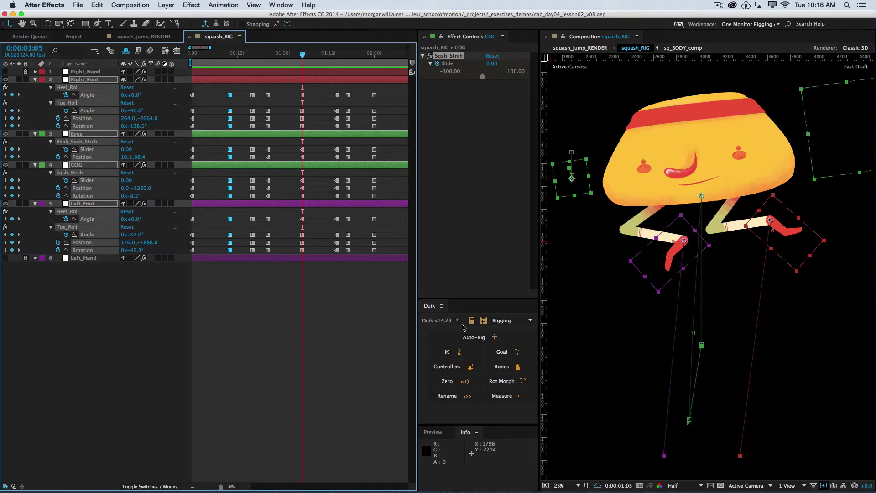
key(k)
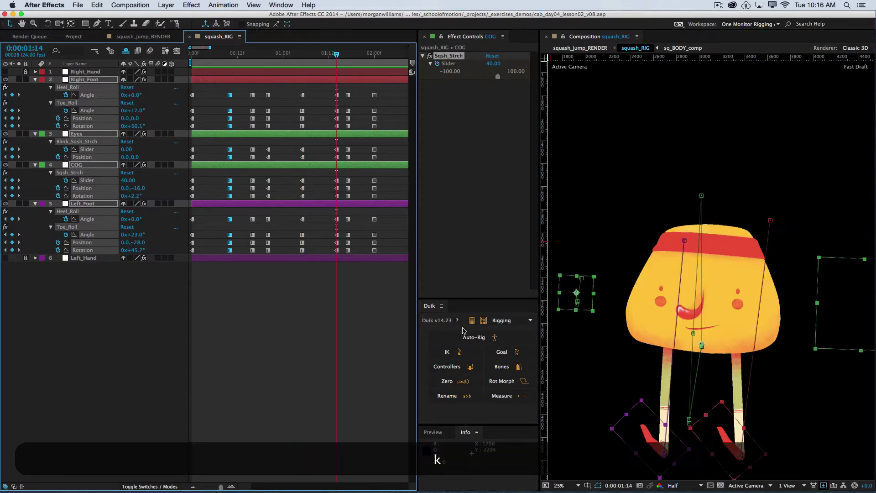
key(j)
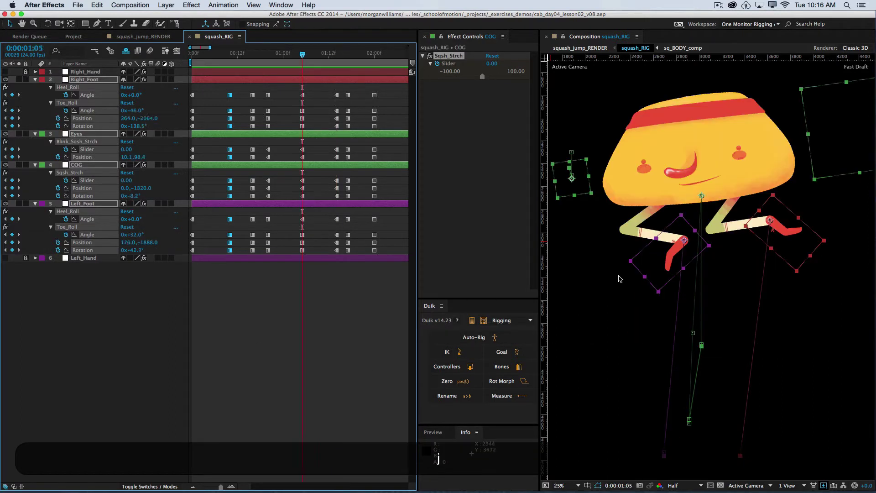
key(k)
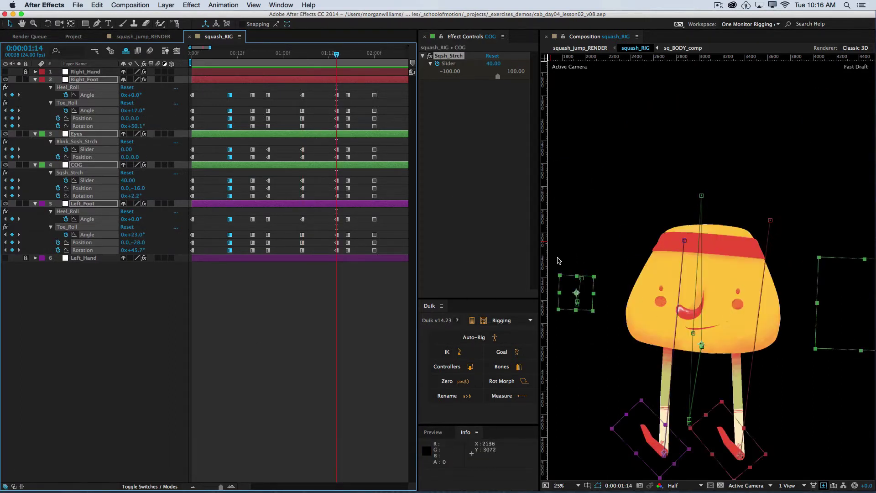
Step: Compare the landing squash pose at 0:00:01:17 with the contact pose at 0:00:01:14 and the final pose at 0:00:02:00
key(k)
key(k)
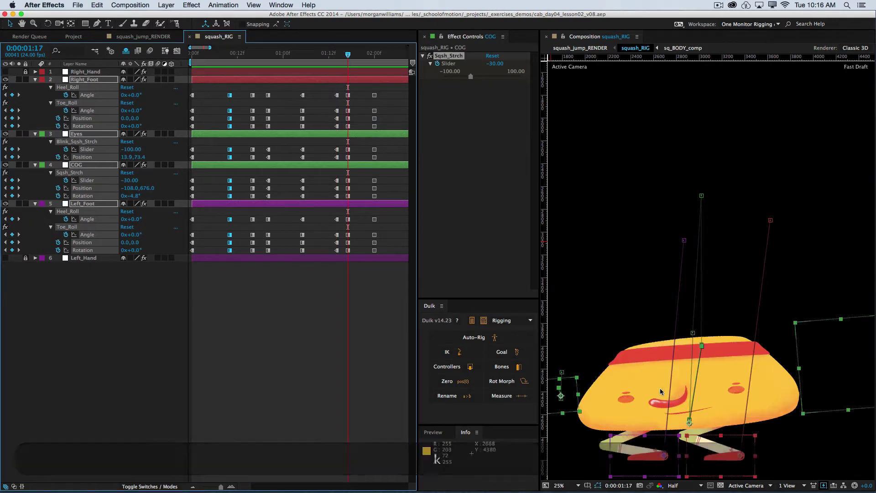
key(j)
key(k)
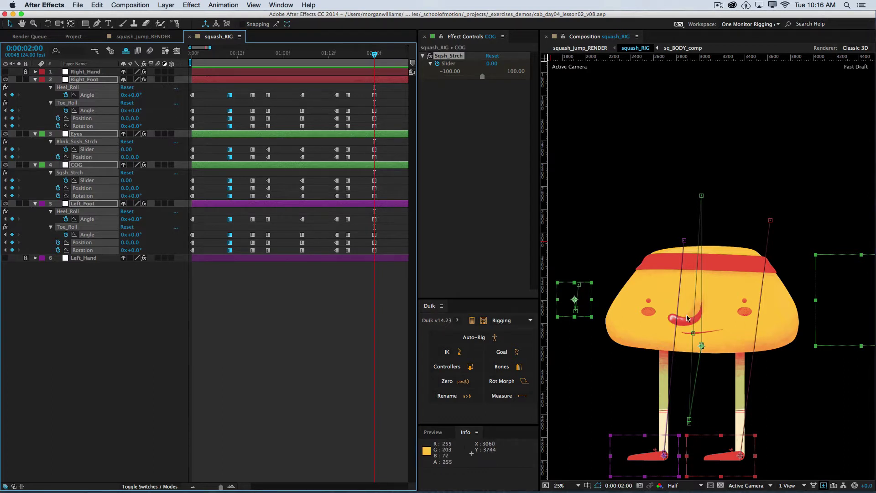
key(j)
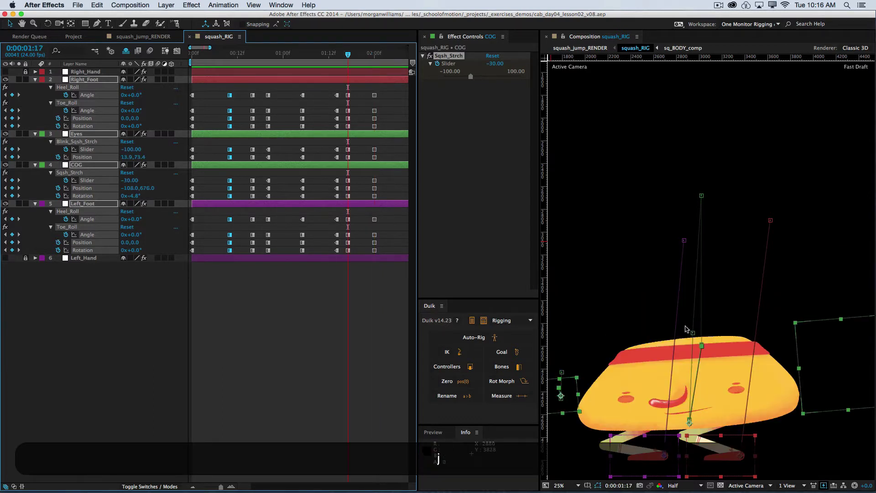
key(j)
key(j)
key(k)
key(k)
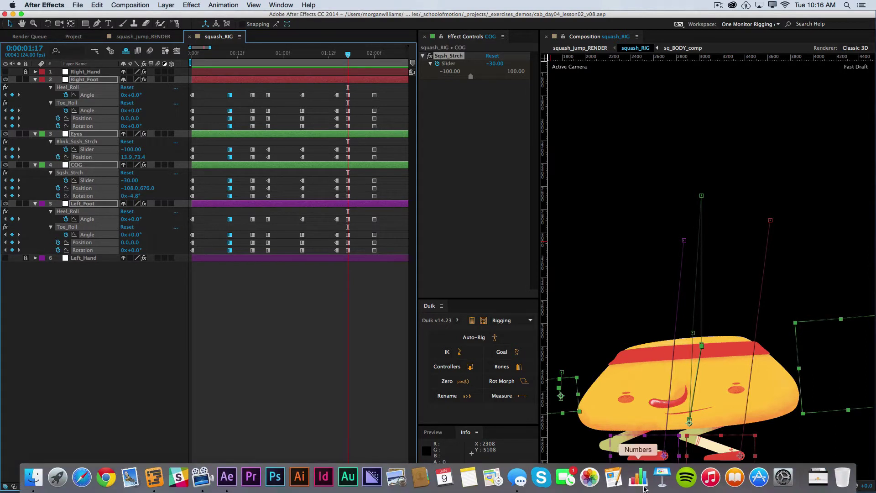
key(k)
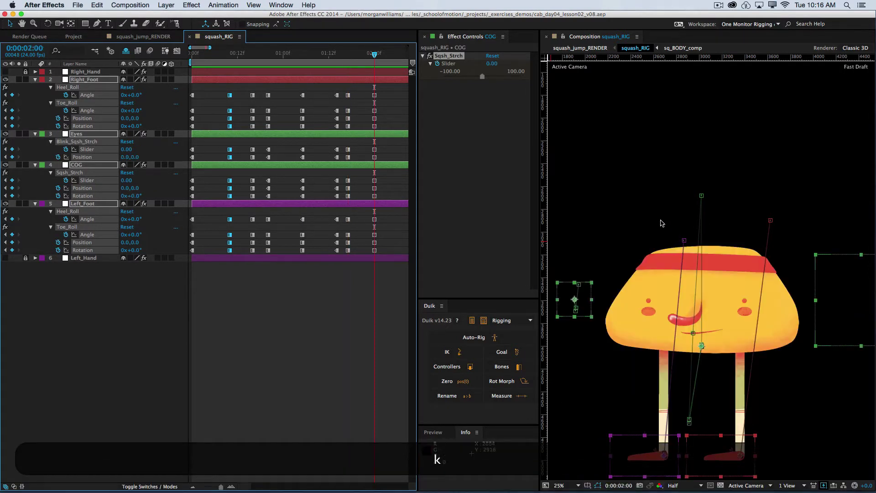
key(j)
key(k)
key(j)
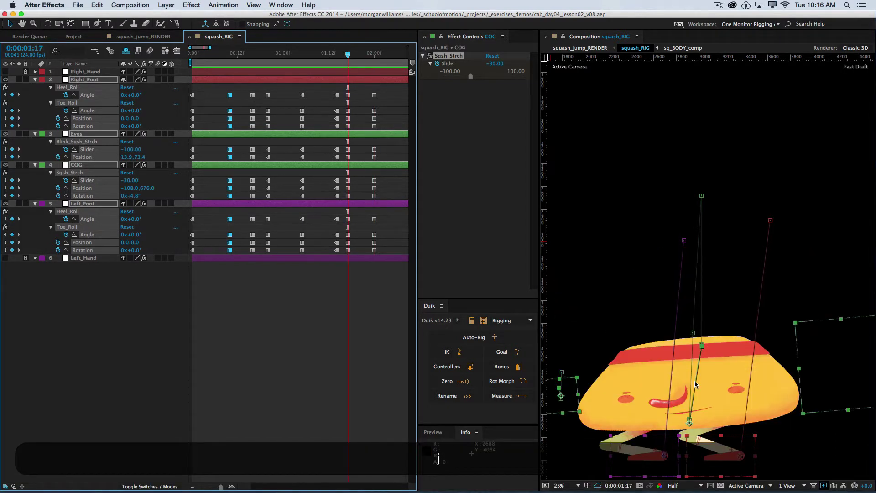
key(k)
key(j)
key(j)
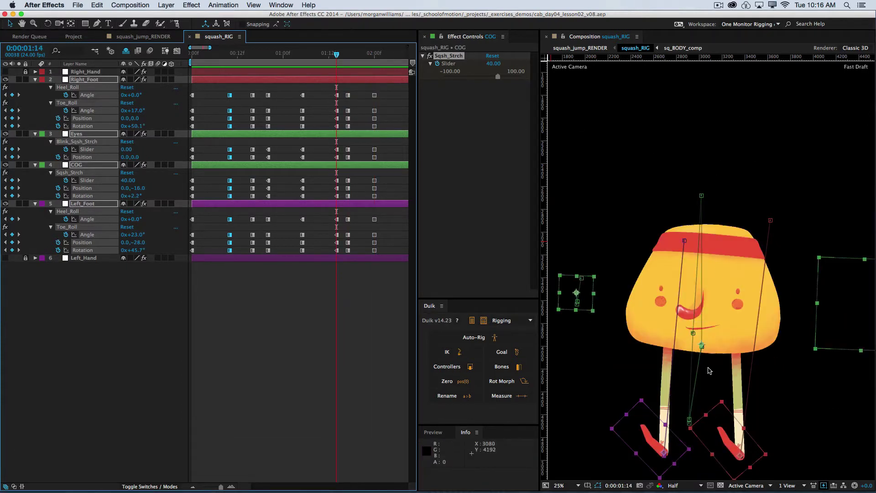
key(k)
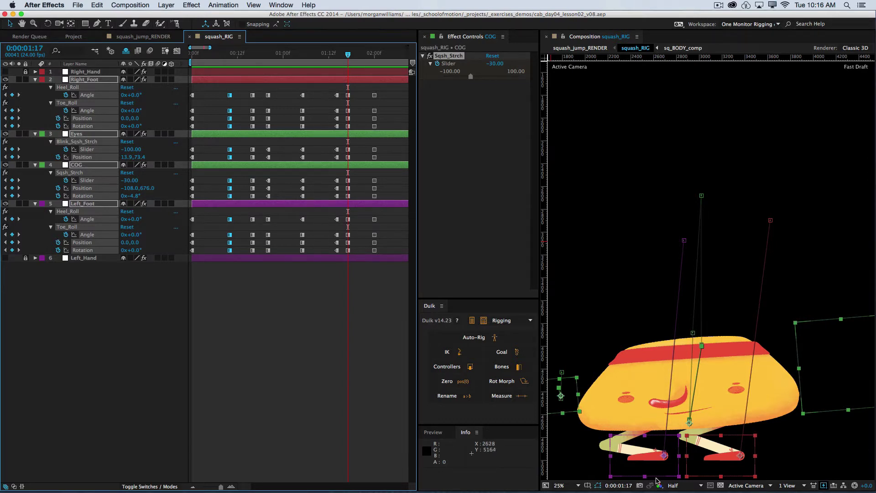
Step: Return to 0:00:00:10 and select the whole keyframe column there, followed by the whole column at 0:00:00:16
key(j)
key(j)
key(j)
key(j)
key(j)
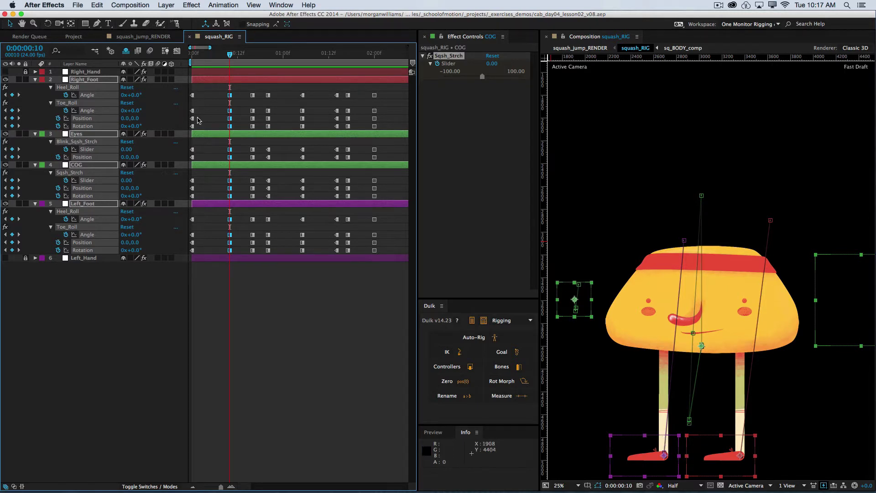
click(219, 113)
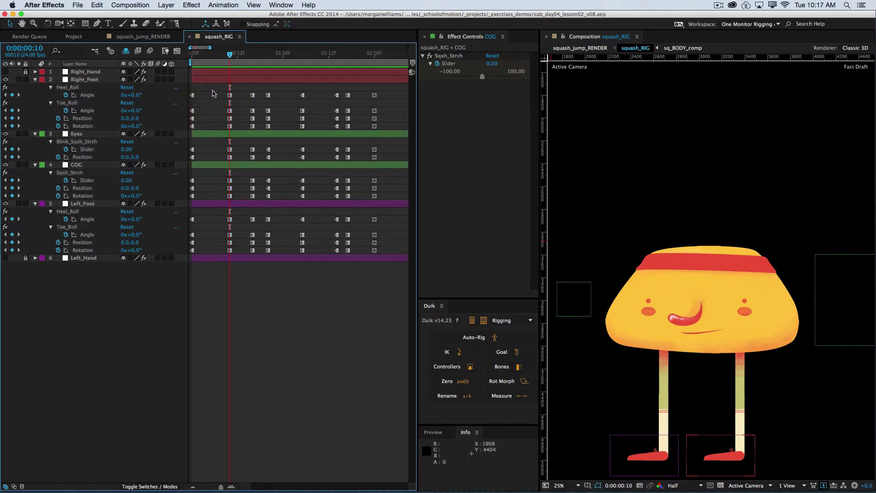
drag(213, 91, 235, 277)
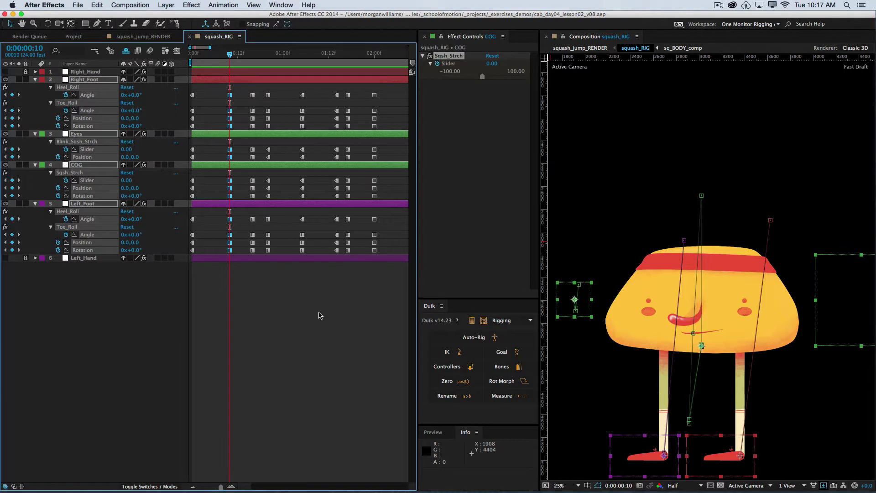
click(299, 305)
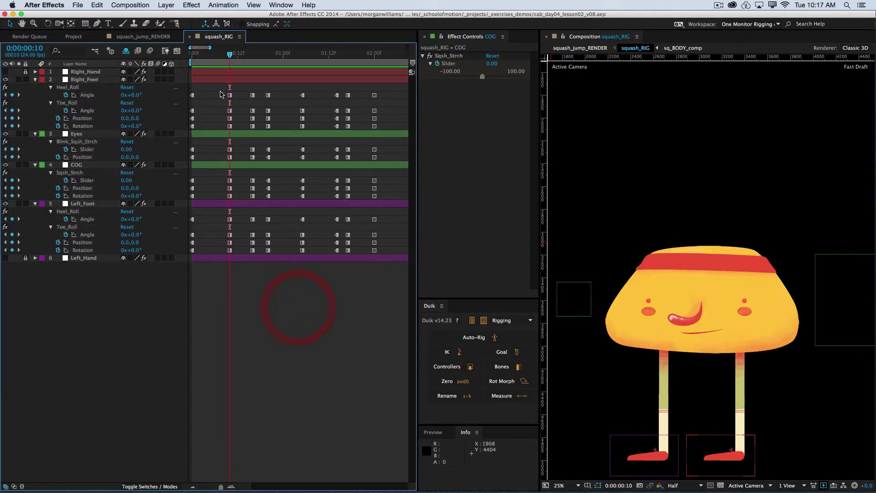
drag(216, 92, 236, 335)
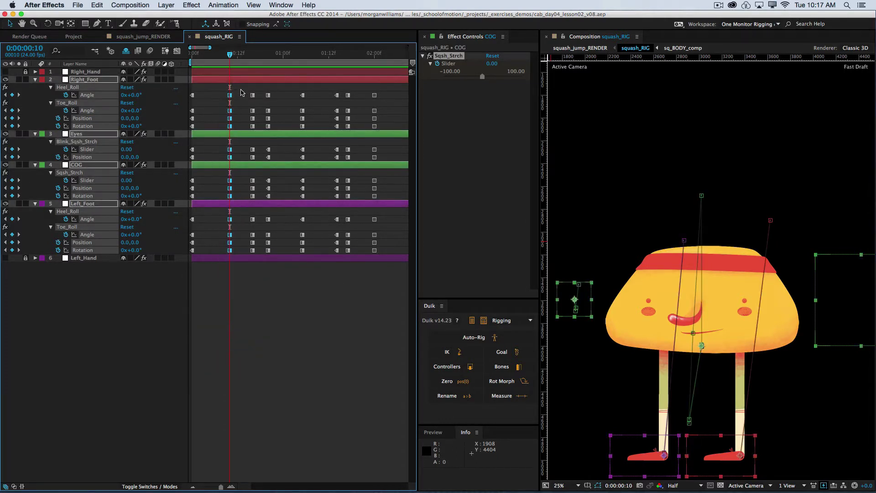
drag(241, 90, 253, 326)
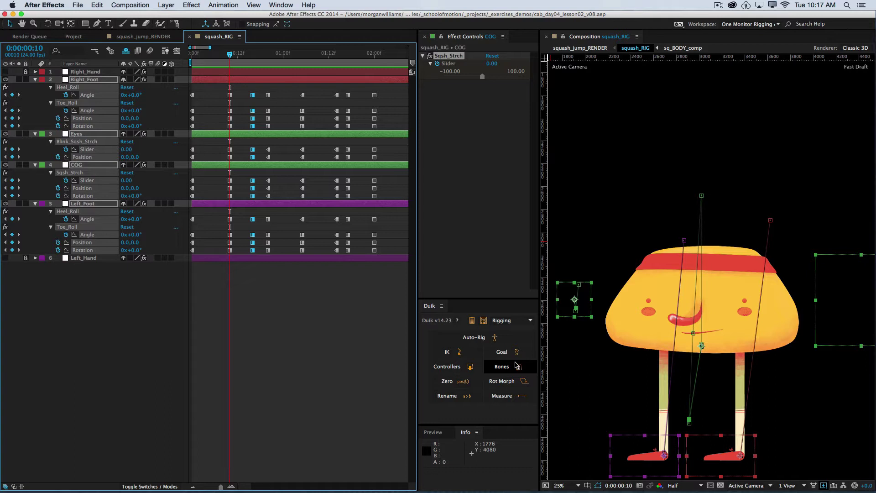
Step: Reselect only the keyframe column at 0:00:00:10 across the feet, Eyes and COG layers and apply Easy Ease Out
click(371, 299)
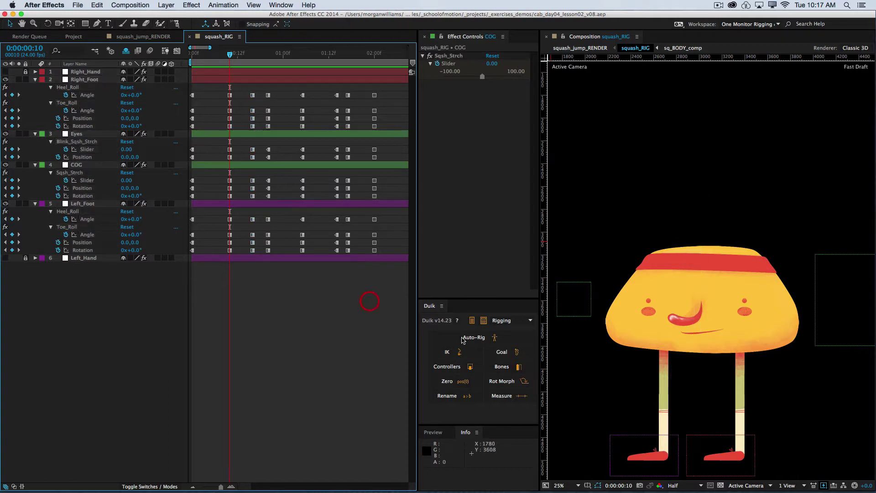
drag(216, 89, 242, 301)
right_click(230, 254)
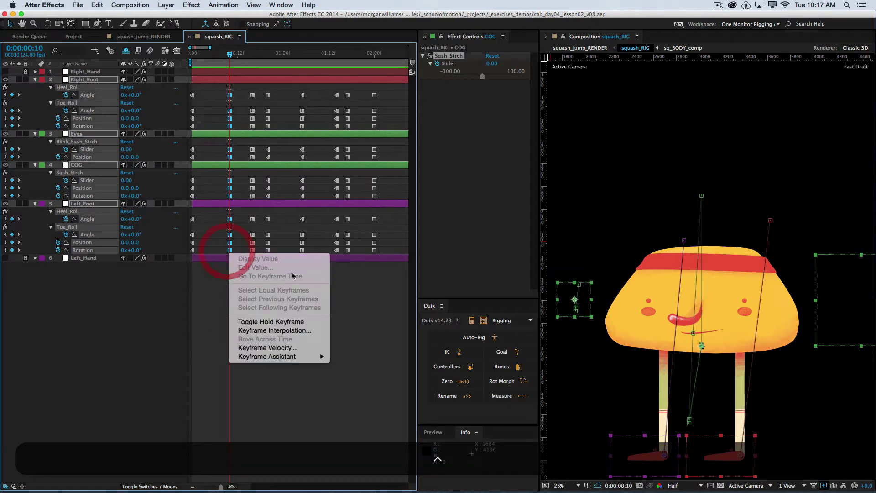
mouse_move(297, 357)
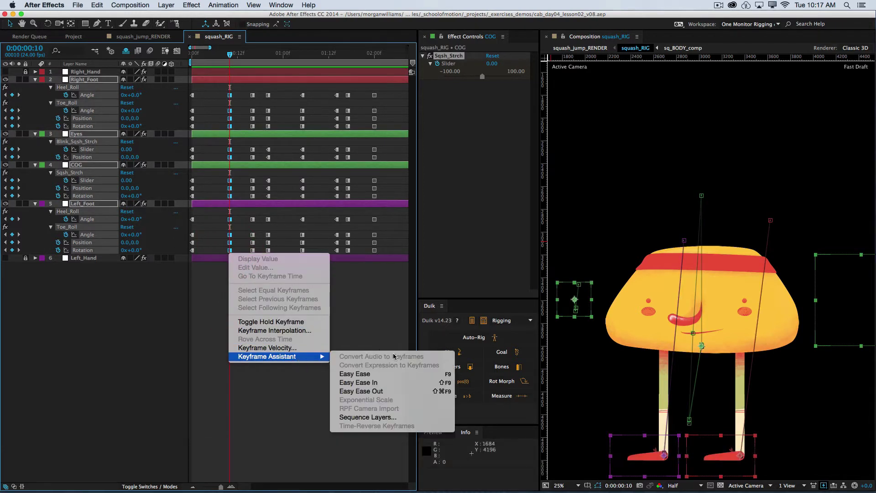
click(395, 393)
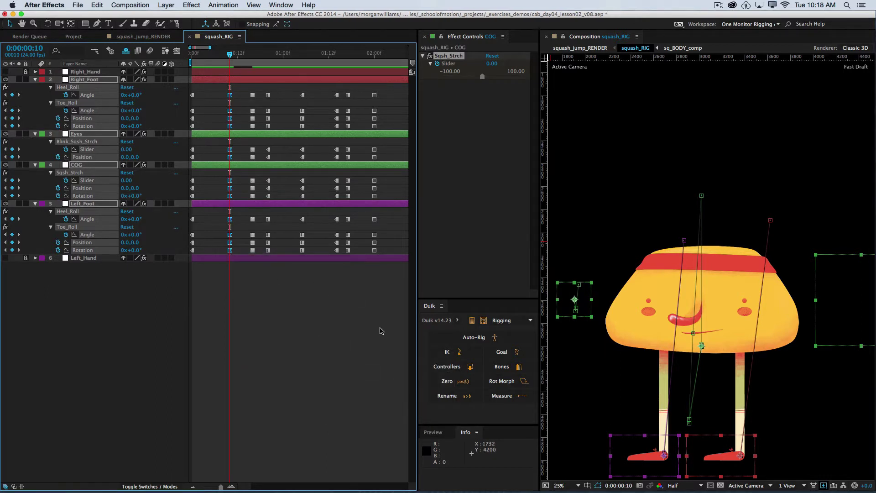
Step: Move to 0:00:00:16 and convert that whole keyframe column from hold to linear interpolation, keeping the column selected
key(k)
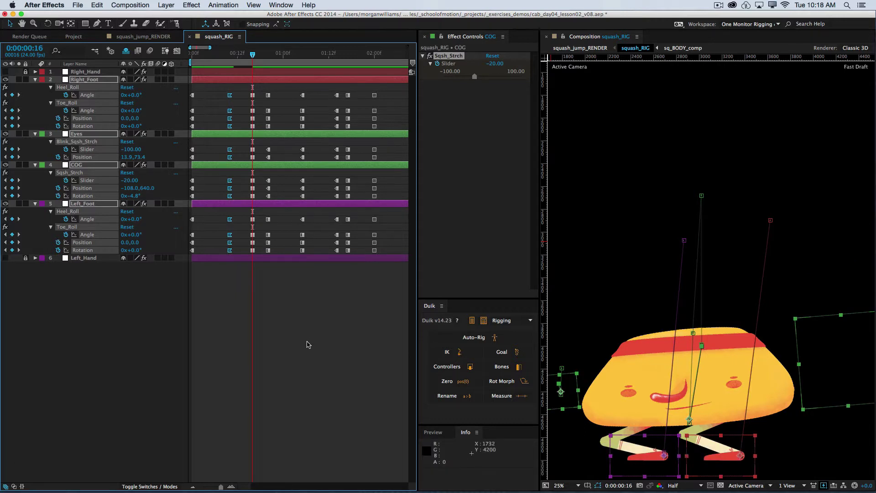
drag(247, 86, 261, 291)
super+click(253, 250)
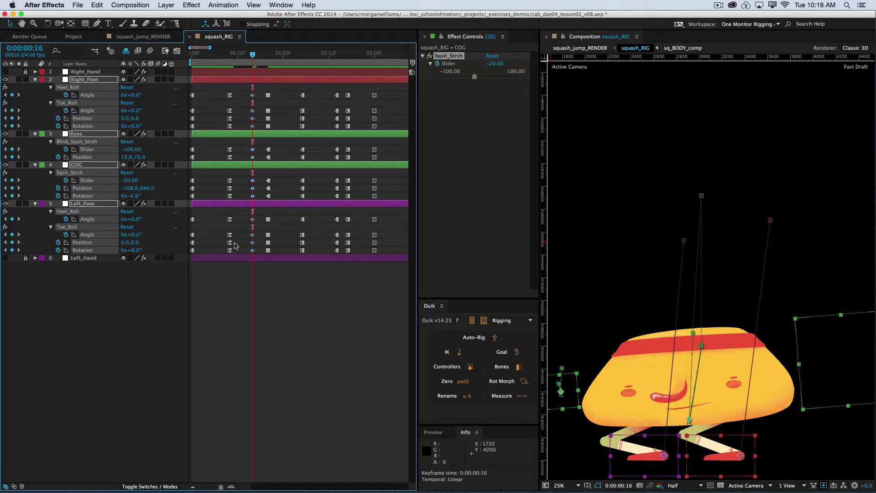
drag(247, 91, 254, 295)
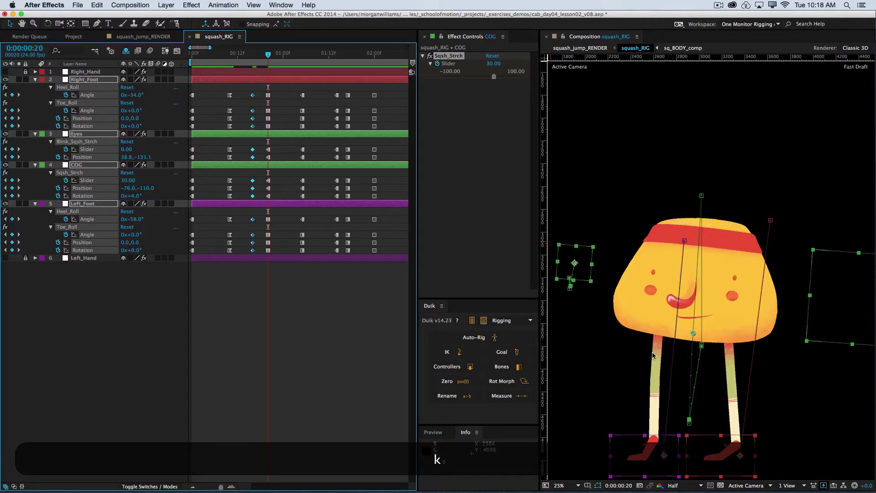
Step: Compare the anticipation squash pose at 0:00:00:16 with the stretched takeoff pose at 0:00:00:20
key(k)
key(j)
key(k)
key(j)
key(k)
key(j)
key(k)
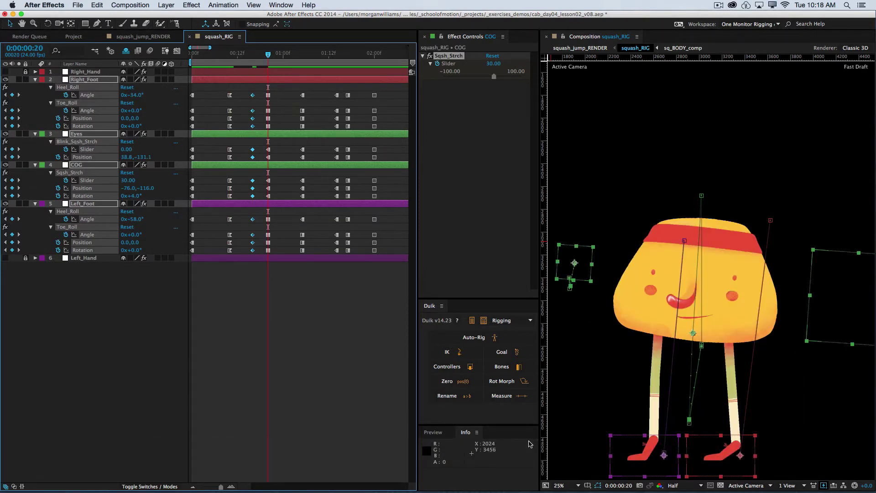
key(j)
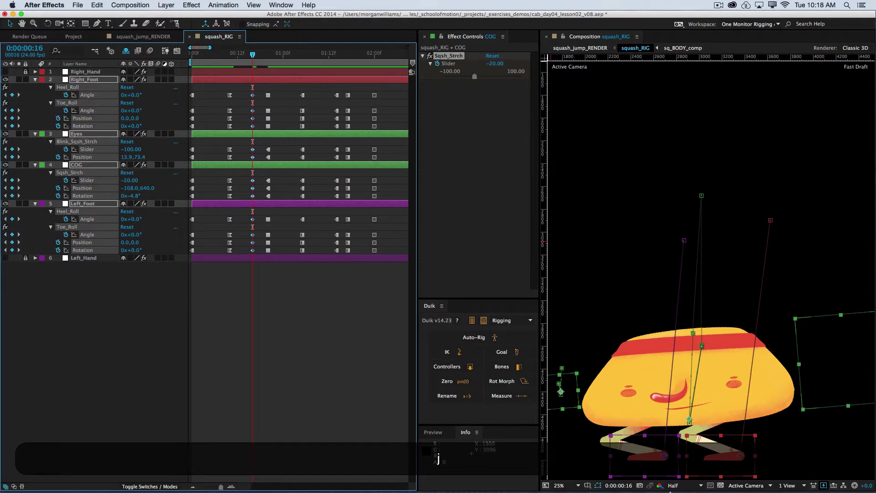
key(k)
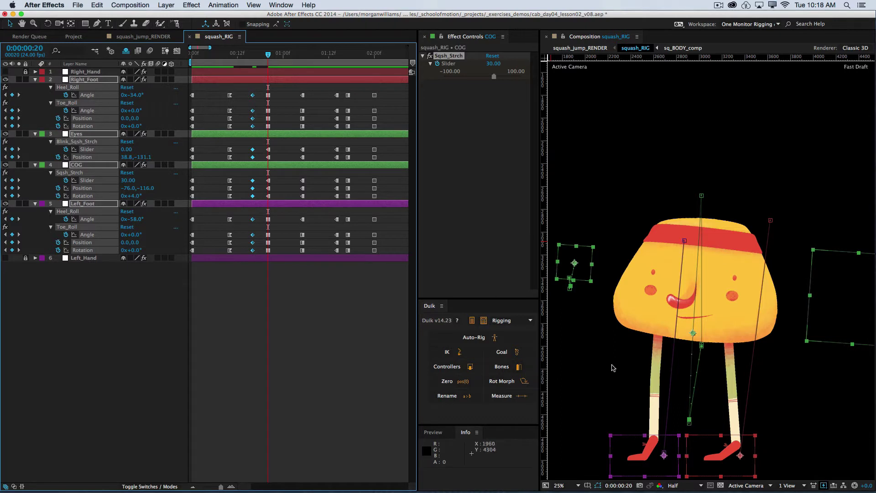
drag(289, 169, 260, 183)
drag(281, 174, 243, 183)
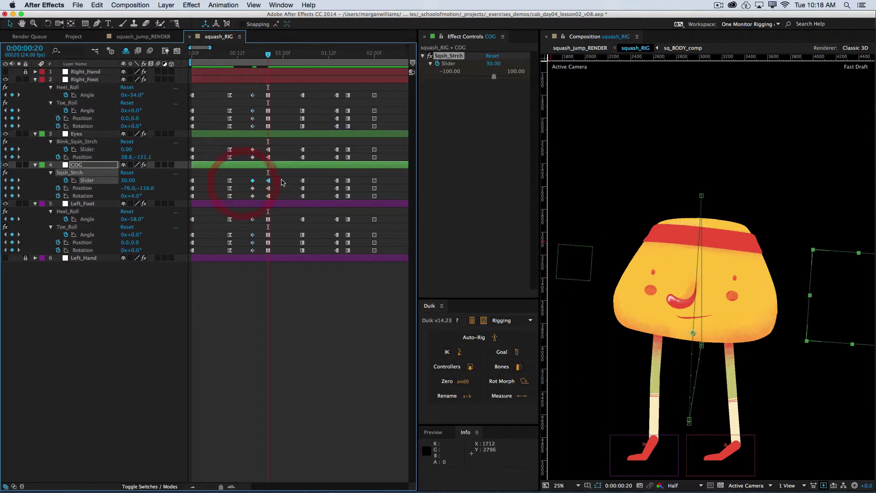
click(283, 181)
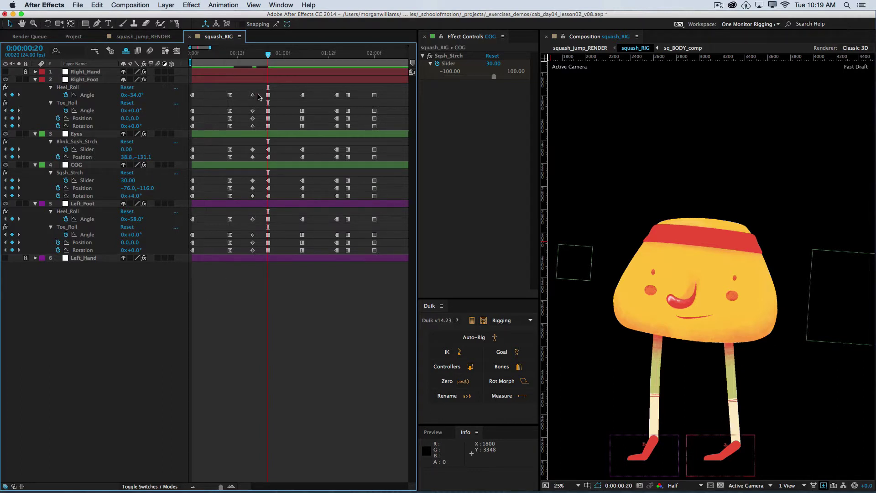
drag(236, 88, 213, 296)
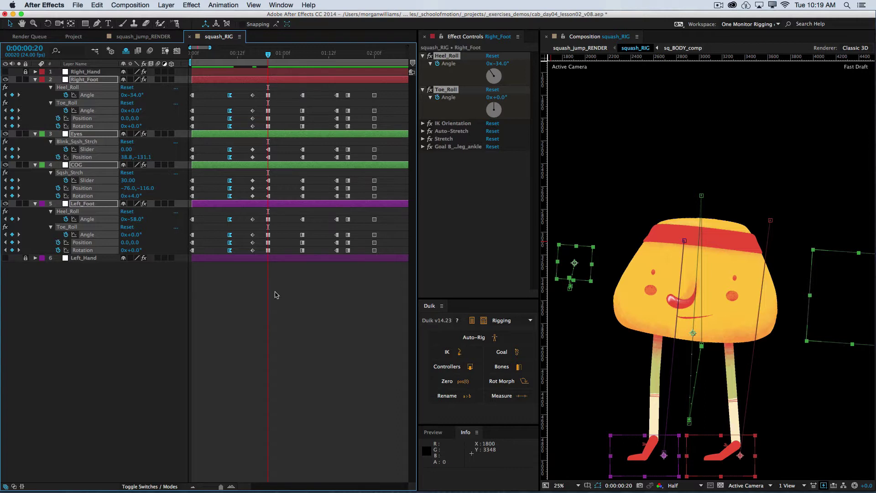
click(254, 342)
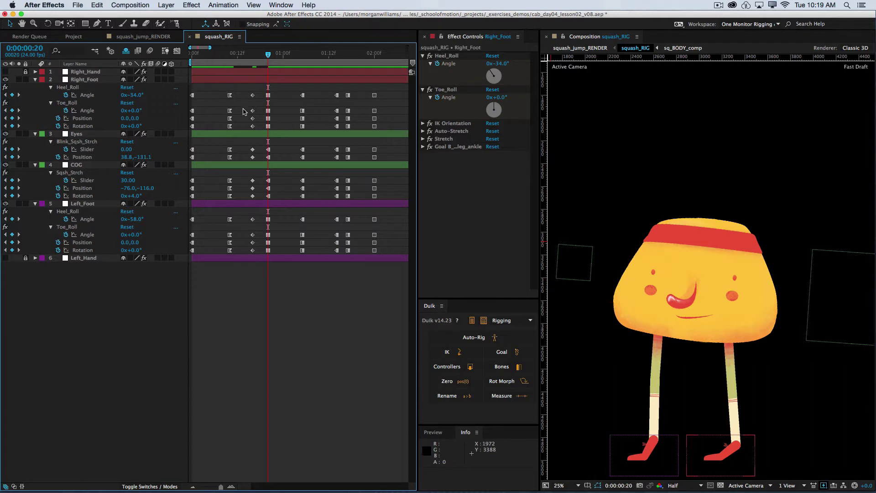
drag(243, 88, 212, 141)
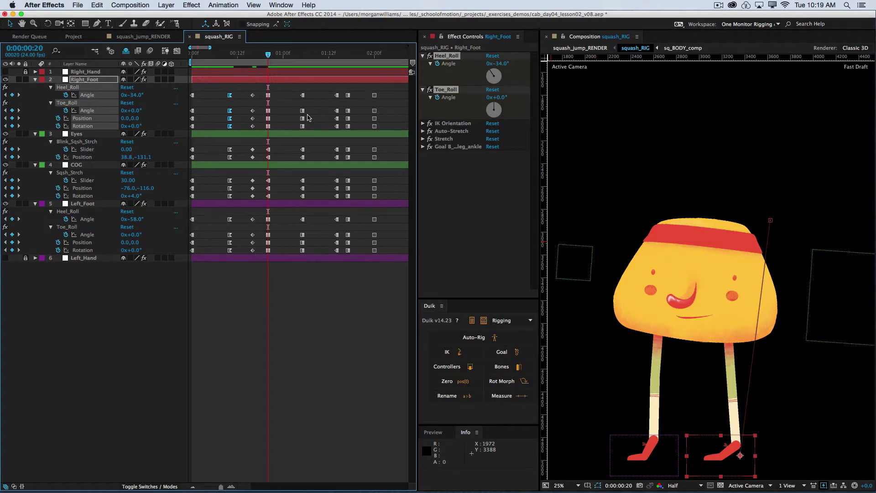
click(255, 95)
Step: Select the whole keyframe column at 0:00:00:16 across the feet, Eyes and COG layers
drag(262, 95, 243, 274)
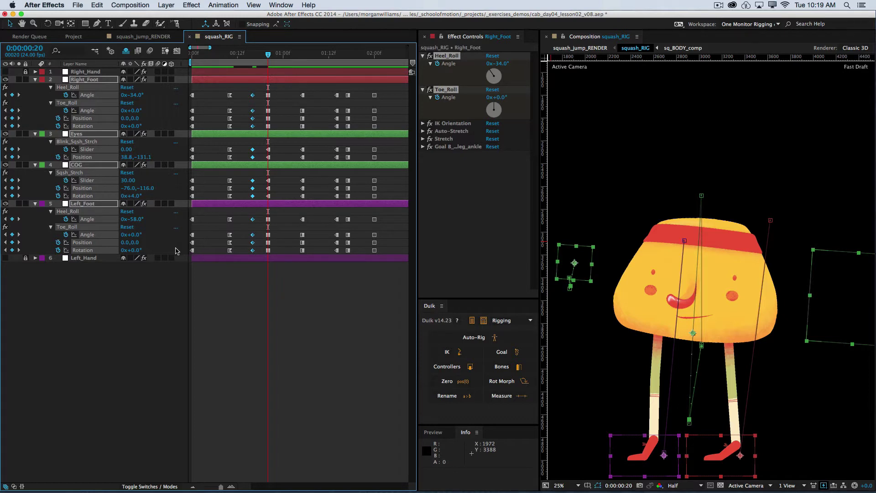
mouse_move(253, 245)
mouse_move(253, 183)
drag(260, 88, 242, 289)
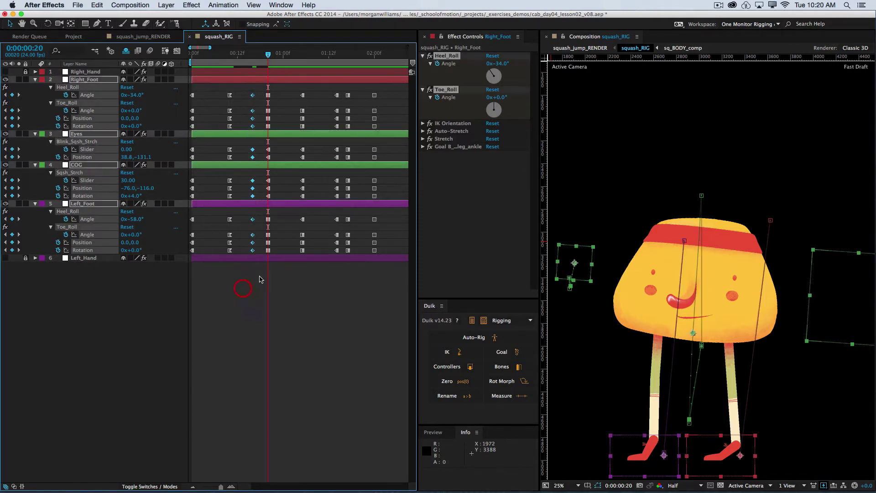
Step: Examine the change from the standing pose at 0:00:00:10 into the anticipation squash at 0:00:00:16
key(j)
key(j)
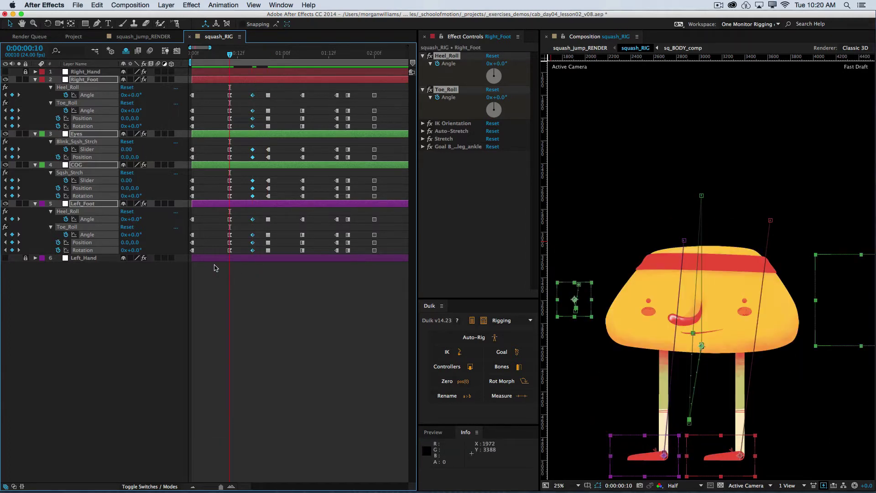
key(k)
key(j)
key(k)
key(j)
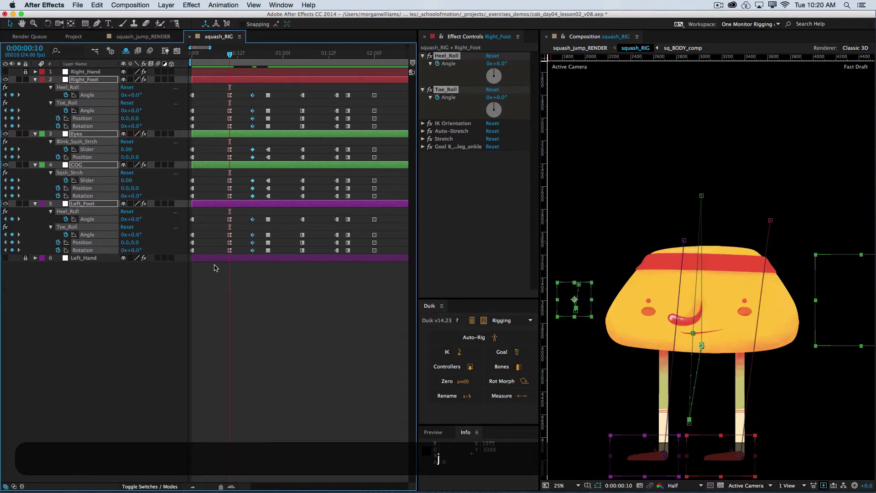
key(k)
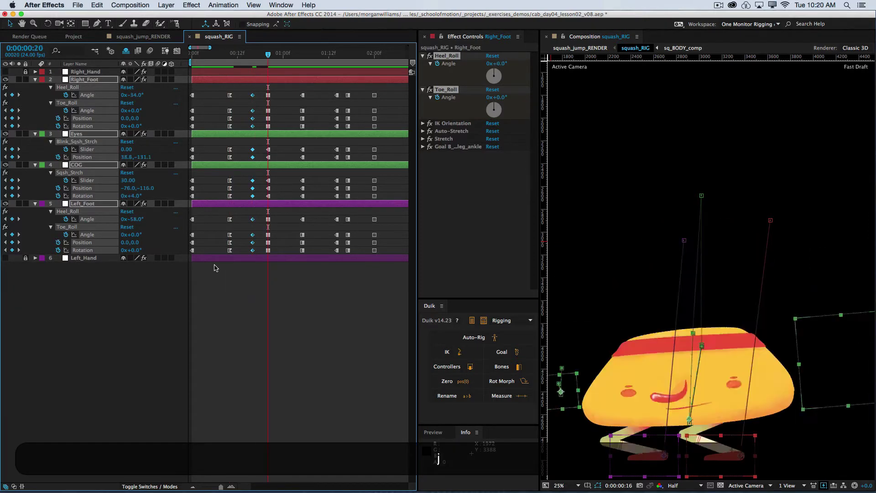
key(j)
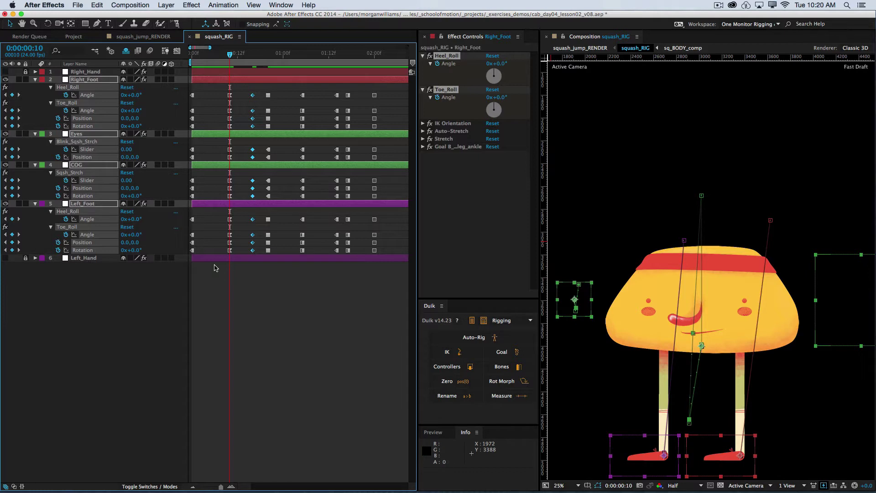
key(k)
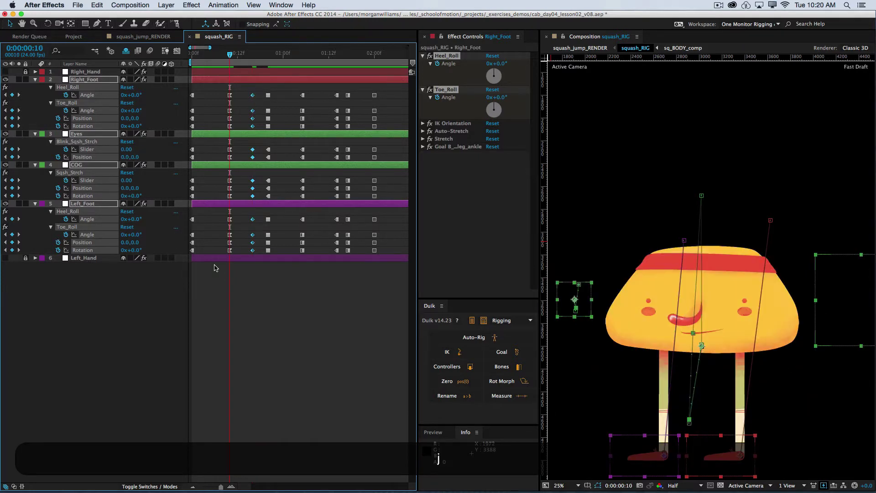
key(j)
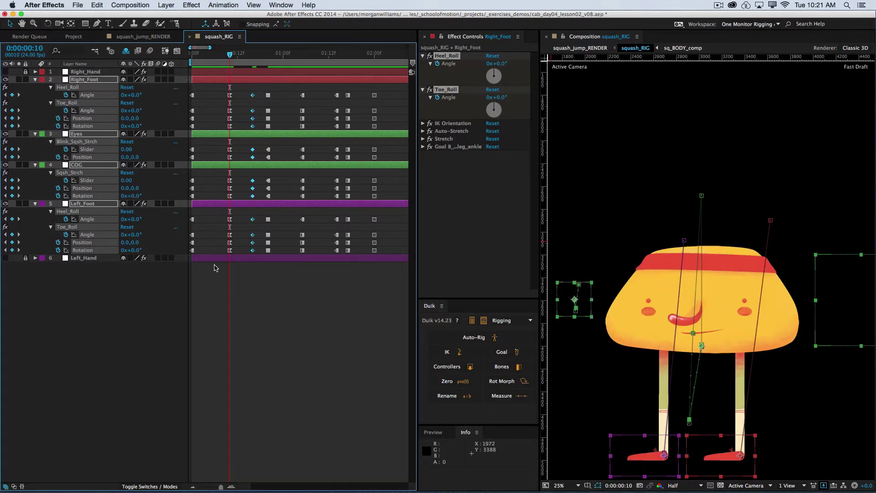
key(k)
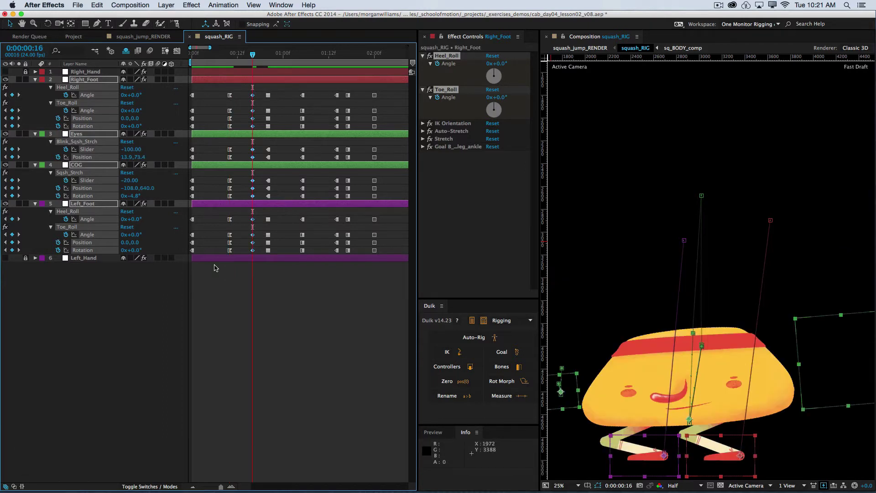
Step: Compare the squash at 0:00:00:16 with the takeoff at 0:00:00:20, then reselect the keyframe column at 0:00:00:16
key(k)
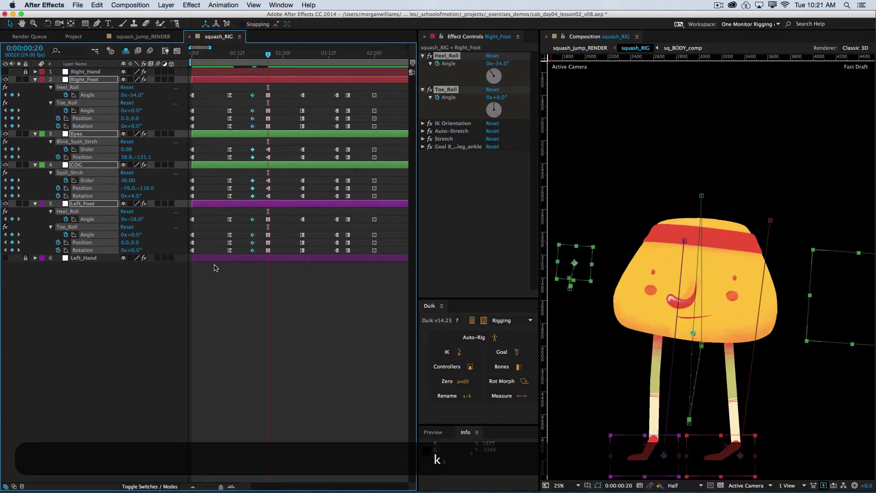
key(j)
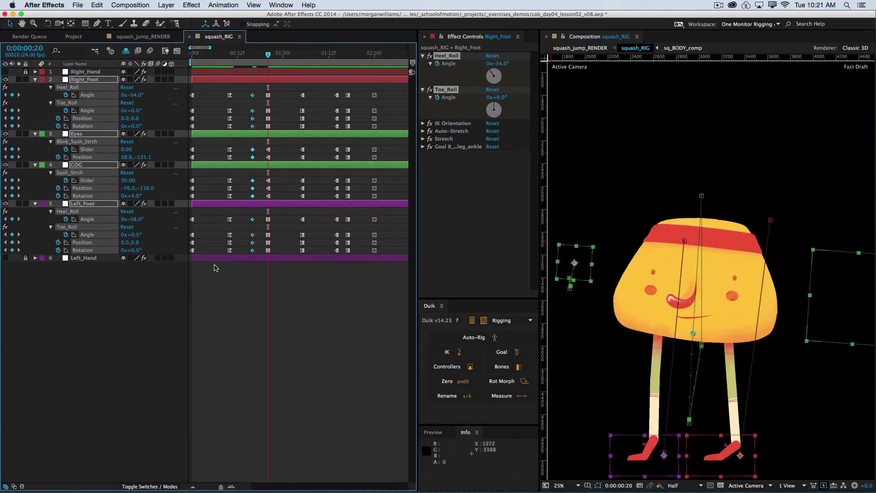
key(k)
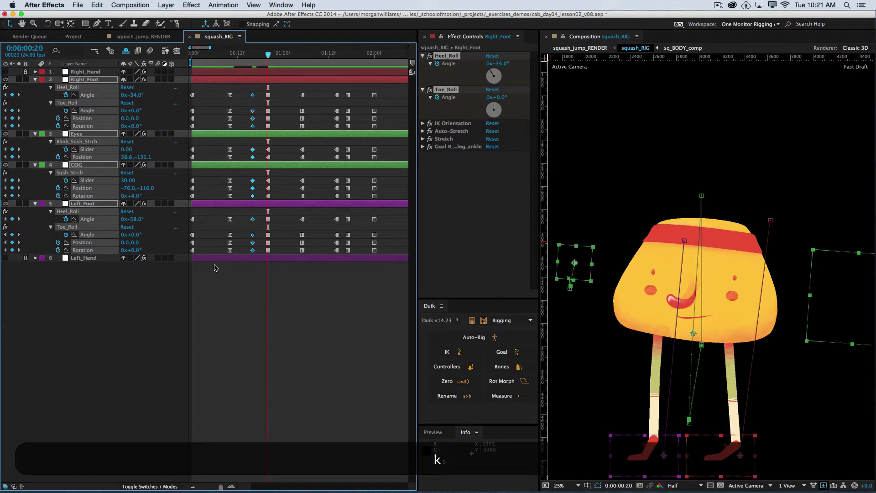
key(j)
key(j)
key(k)
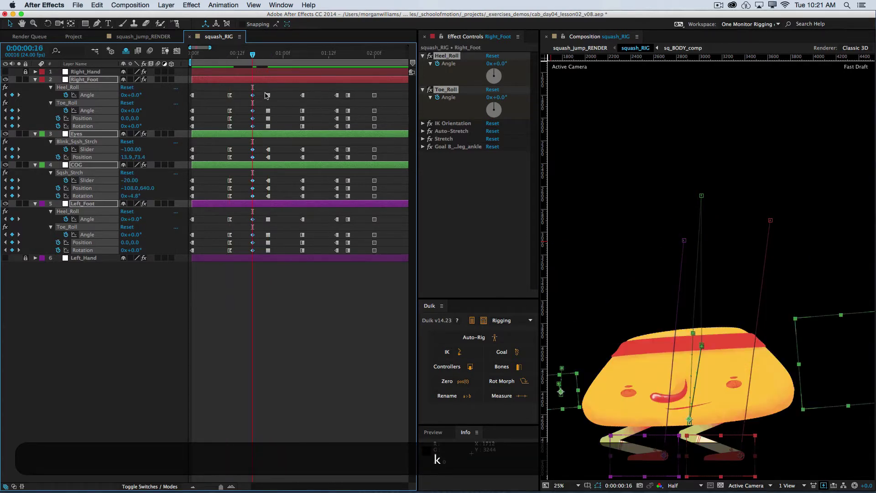
drag(262, 88, 237, 290)
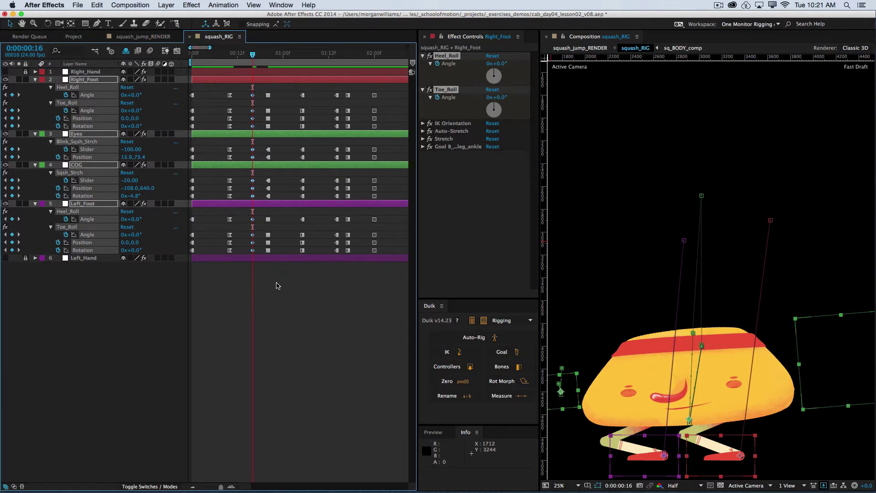
Step: Step repeatedly among the poses around 0:00:00:16 and 0:00:00:20 to examine how the body moves from squash into takeoff
key(k)
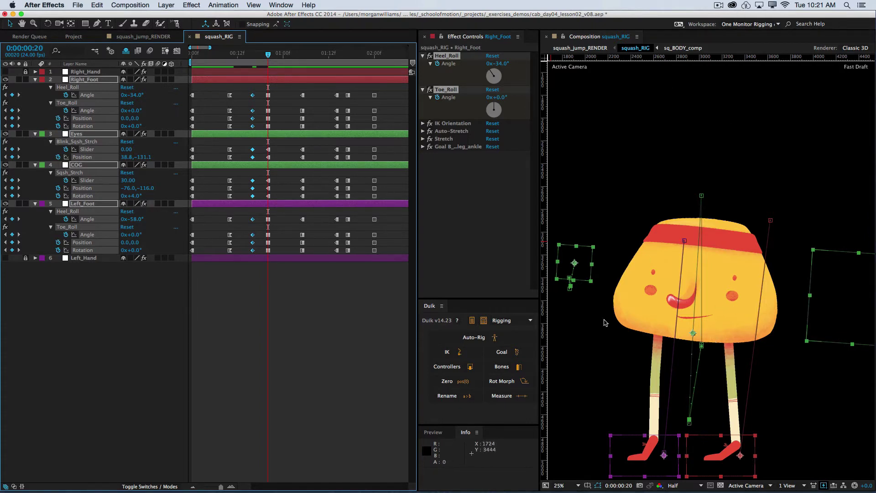
key(j)
key(j)
key(k)
key(k)
key(j)
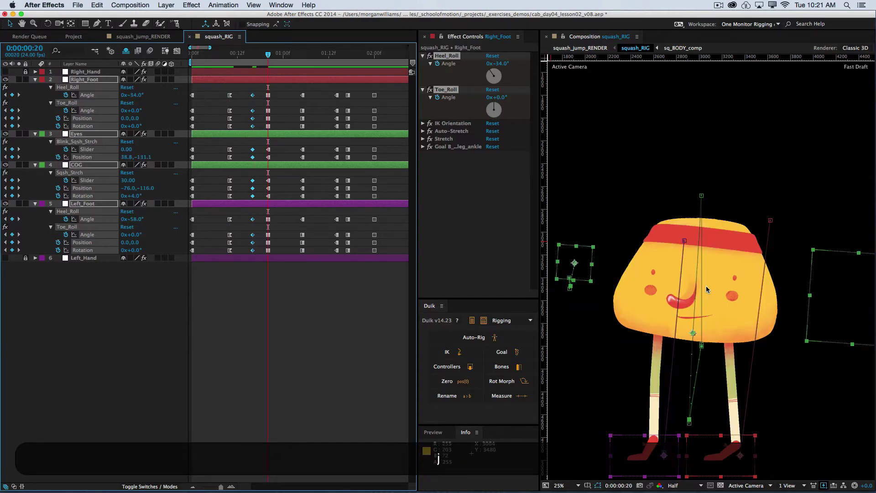
key(k)
key(j)
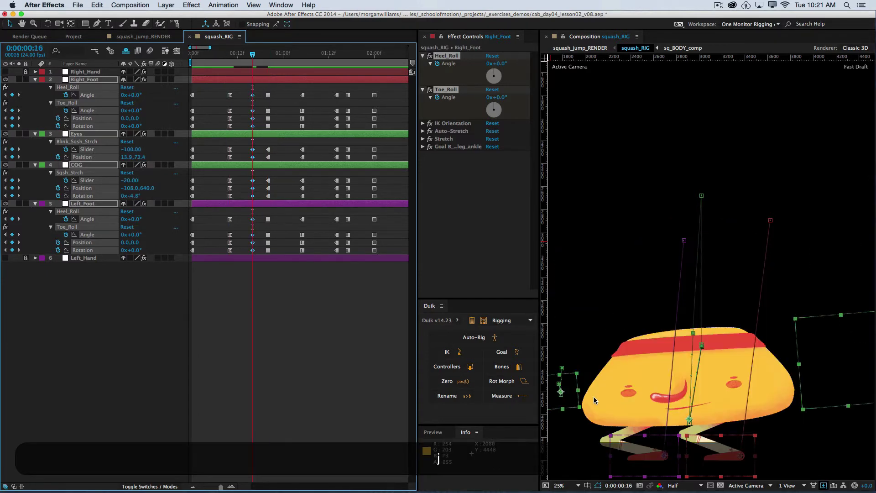
key(k)
key(j)
key(k)
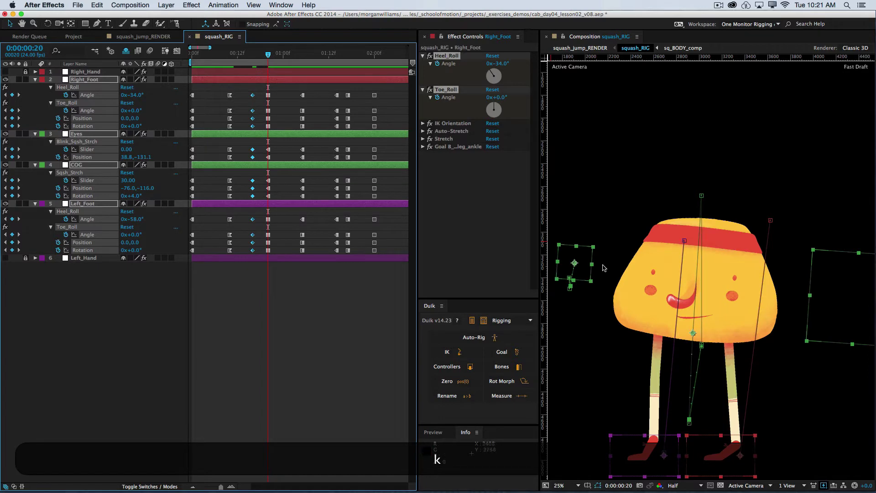
key(k)
key(j)
key(j)
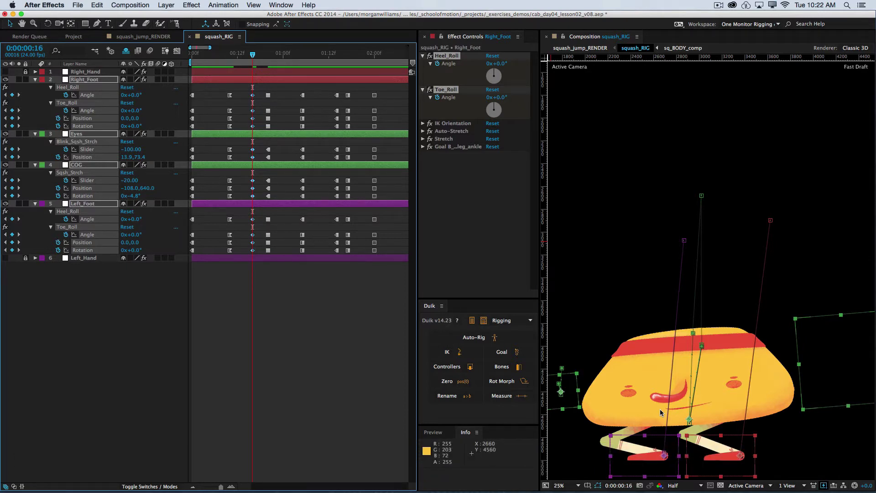
key(k)
key(j)
key(k)
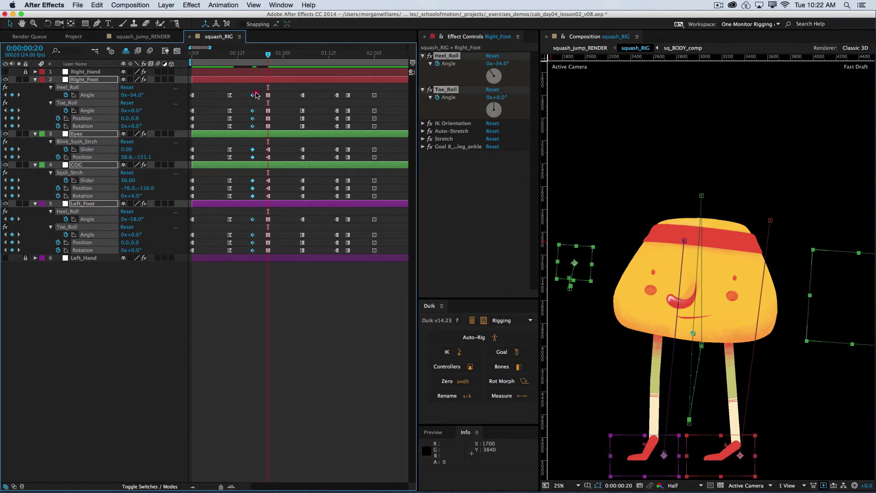
Step: Step repeatedly among the poses at 0:00:00:16, 0:00:00:20 and 0:00:01:05 to examine how the body and feet move from squash through takeoff into the air
drag(255, 95, 238, 287)
key(j)
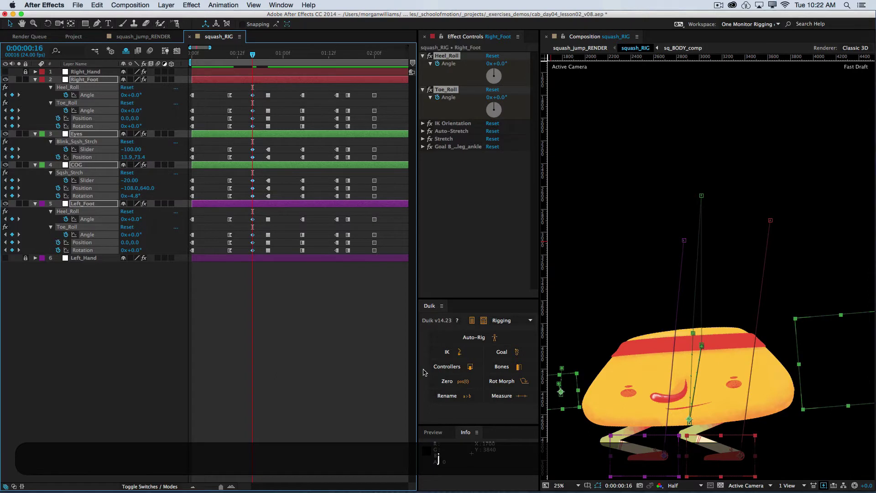
key(k)
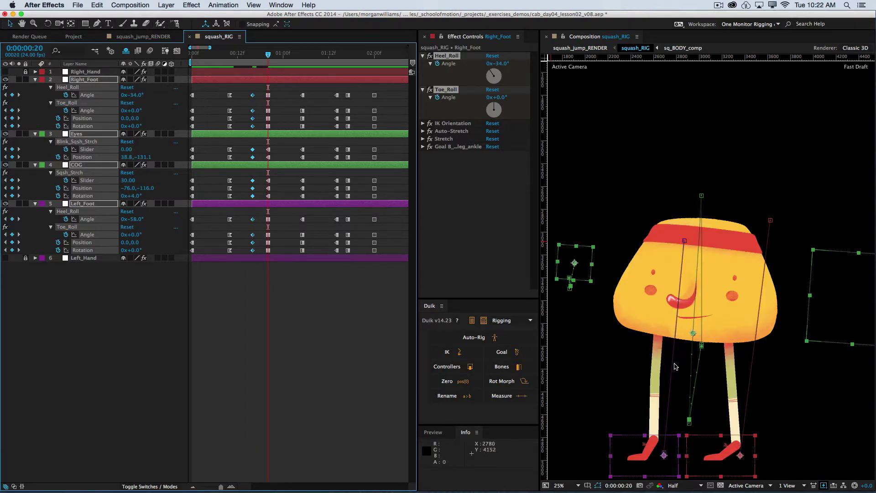
key(k)
key(k)
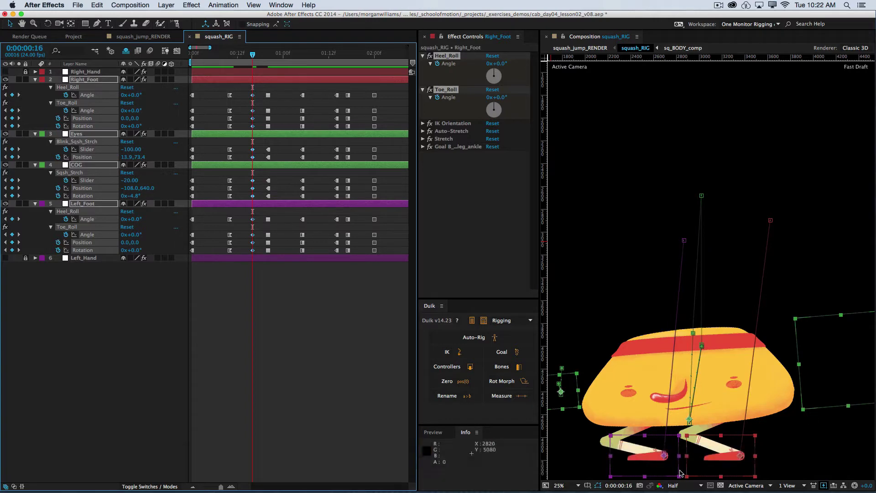
key(j)
key(j)
key(k)
key(k)
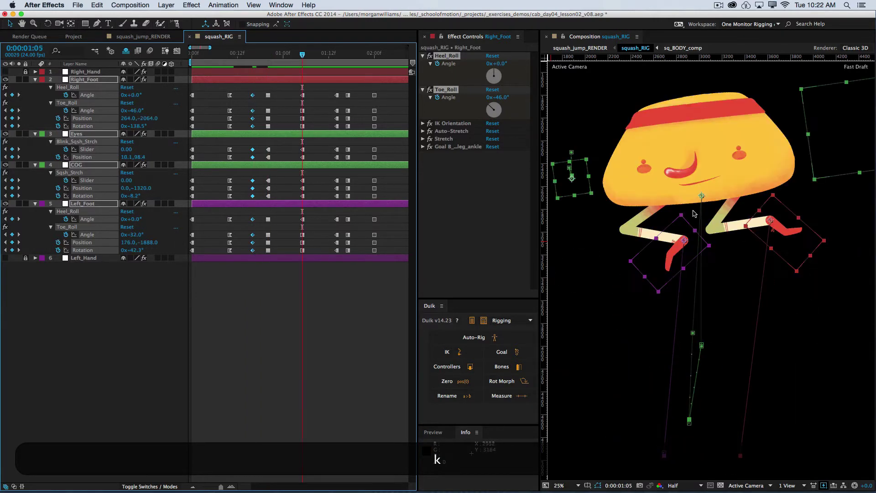
key(j)
key(j)
key(k)
key(k)
key(j)
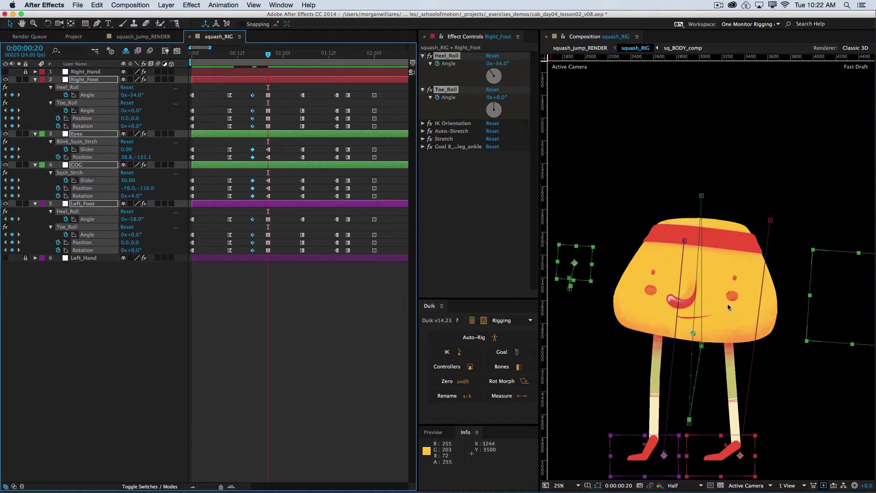
key(k)
Step: Convert the takeoff keyframe column at 0:00:00:20 to Auto Bezier across the feet, Eyes and COG layers
click(276, 95)
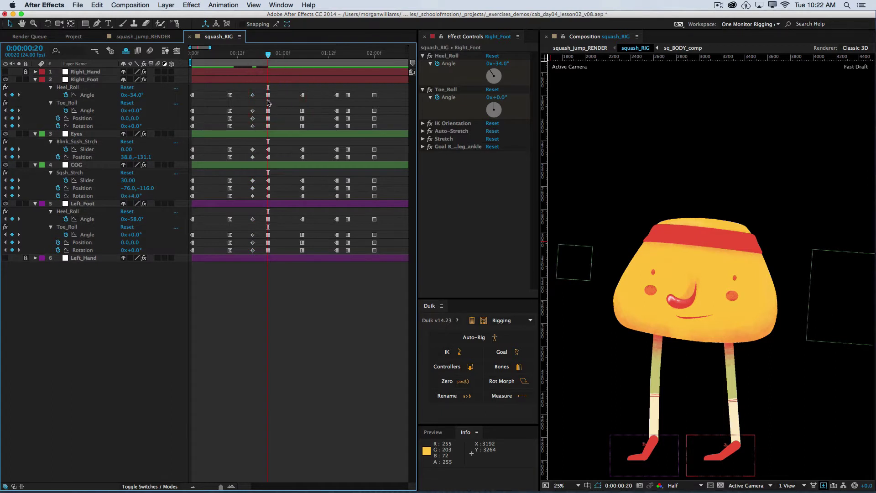
mouse_move(281, 95)
mouse_down()
mouse_move(272, 272)
mouse_move(256, 260)
mouse_move(274, 250)
mouse_up()
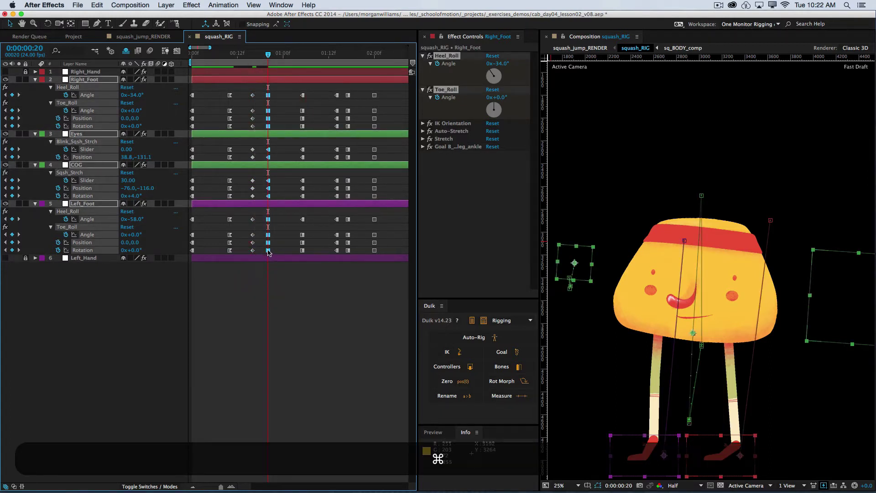
super+click(268, 250)
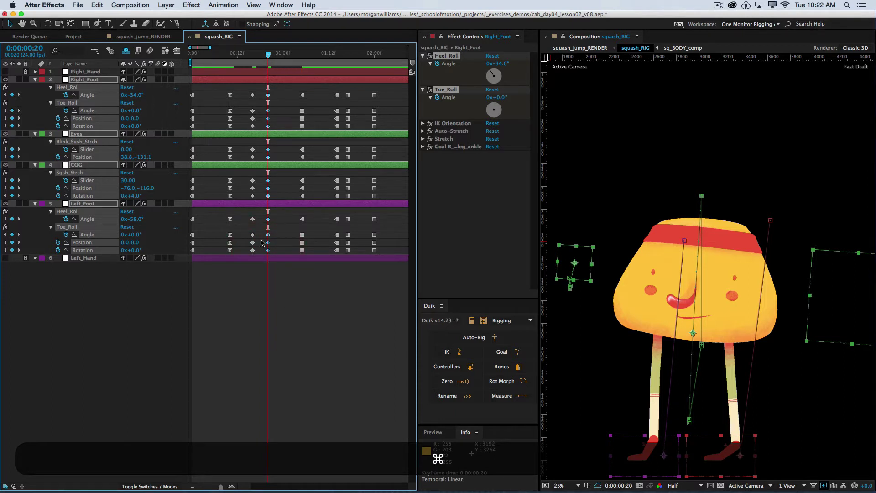
super+click(269, 250)
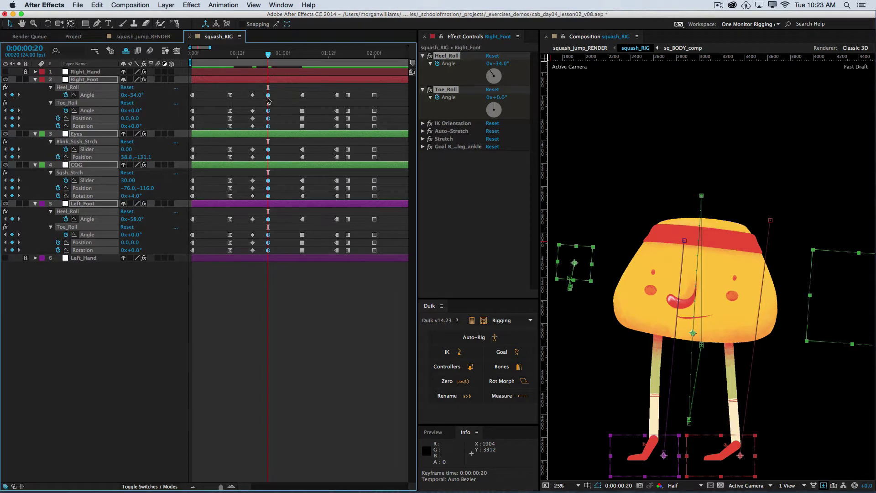
drag(283, 93, 259, 278)
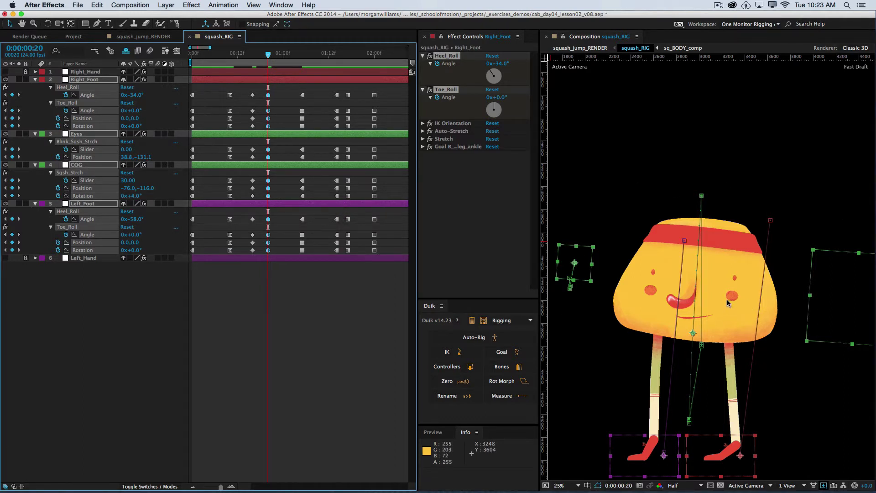
drag(261, 91, 244, 306)
drag(279, 85, 259, 256)
Step: Apply Easy Ease to the whole keyframe column of the mid-air pose at 0:00:01:05
key(k)
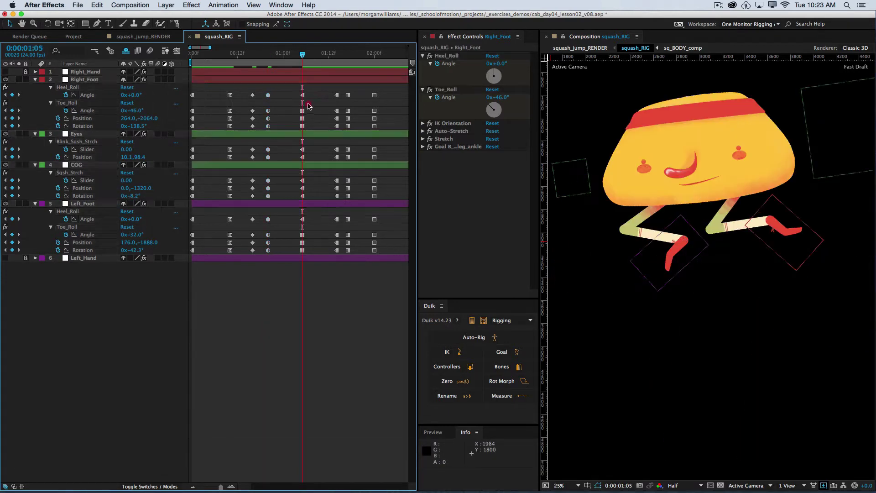
drag(322, 87, 284, 279)
right_click(303, 257)
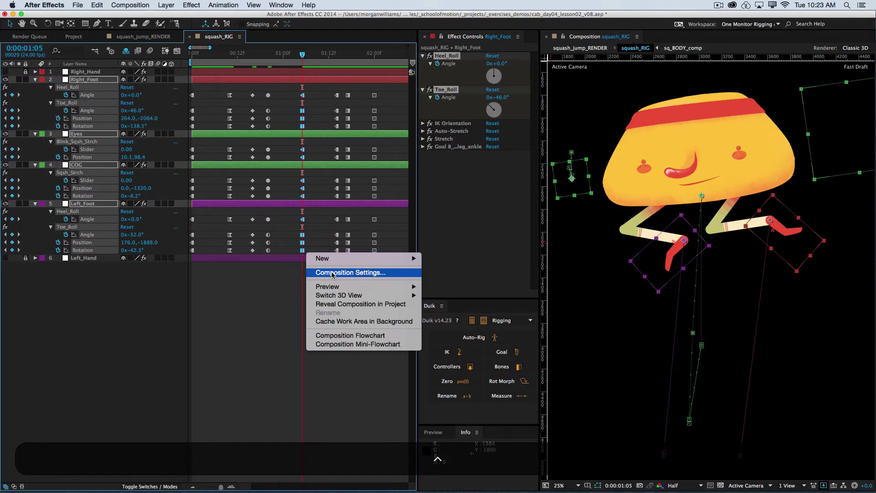
click(279, 299)
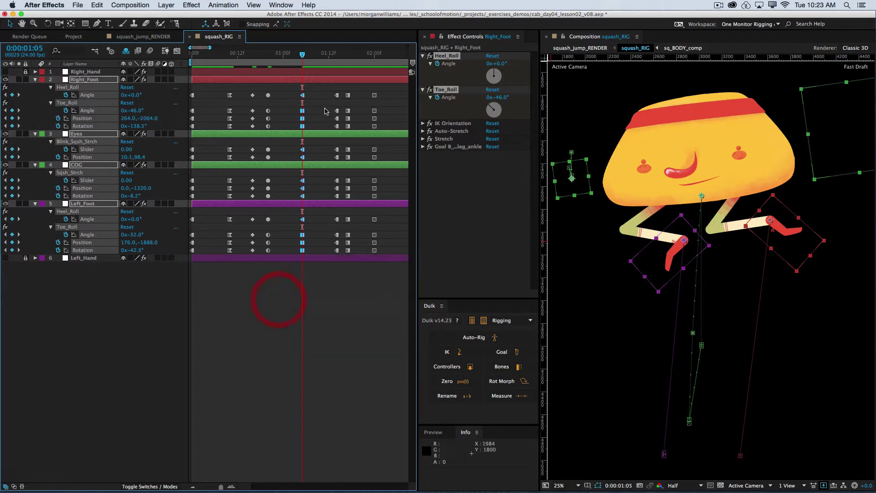
ctrl+click(302, 250)
mouse_move(346, 354)
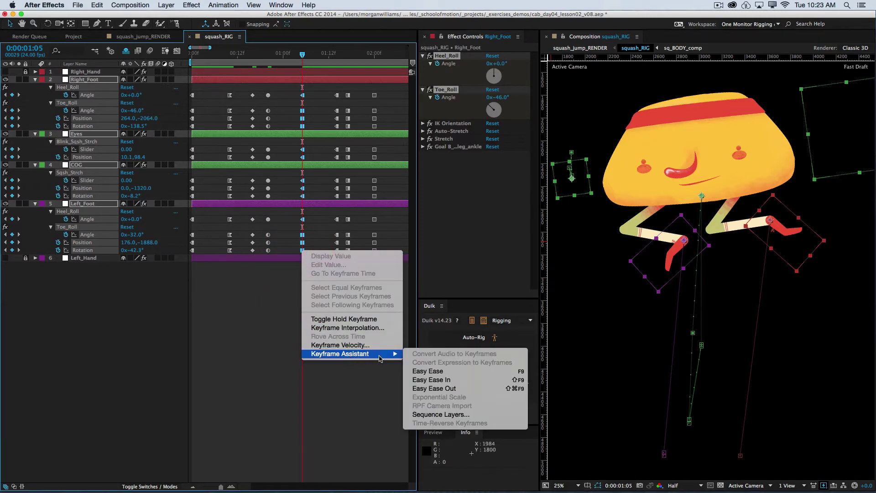
click(438, 368)
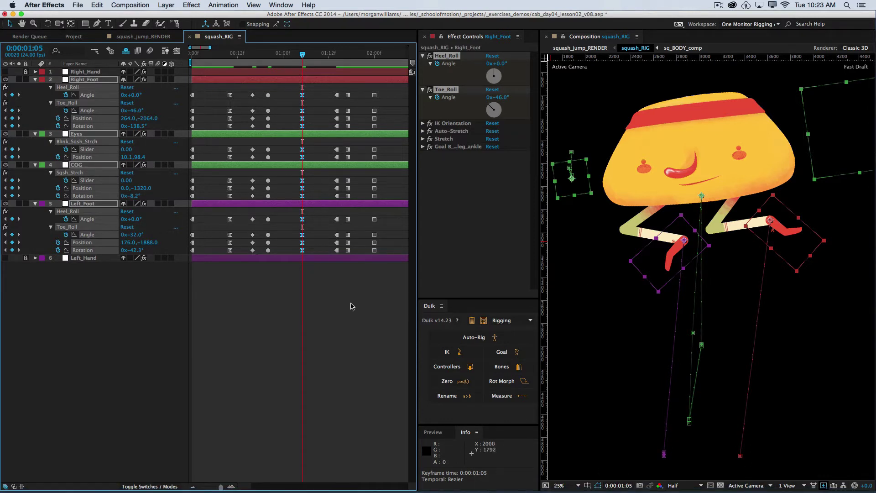
Step: Convert the landing keyframe column at 0:00:01:14 to Auto Bezier and the squash column at 0:00:01:17 to linear
key(k)
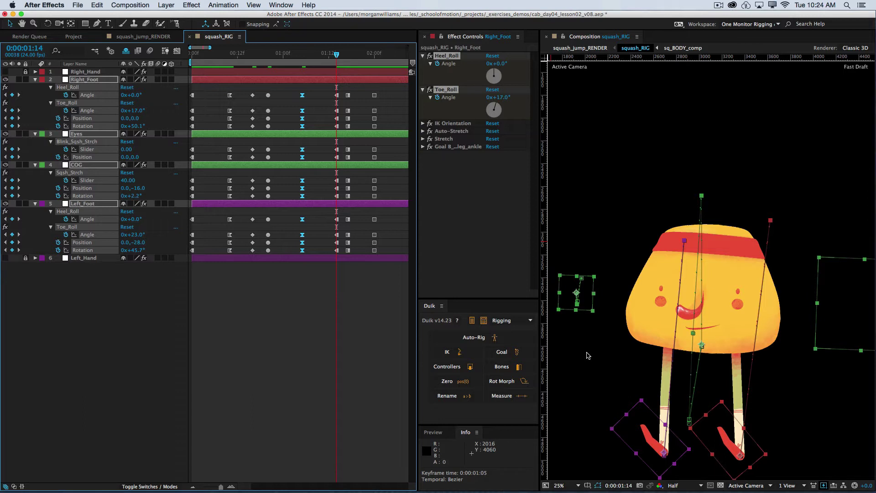
drag(326, 90, 338, 273)
key(k)
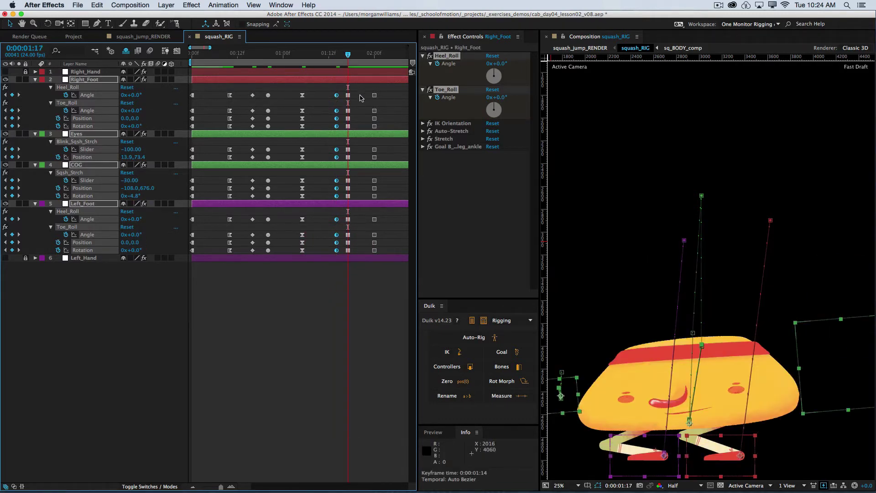
drag(362, 92, 350, 255)
right_click(348, 254)
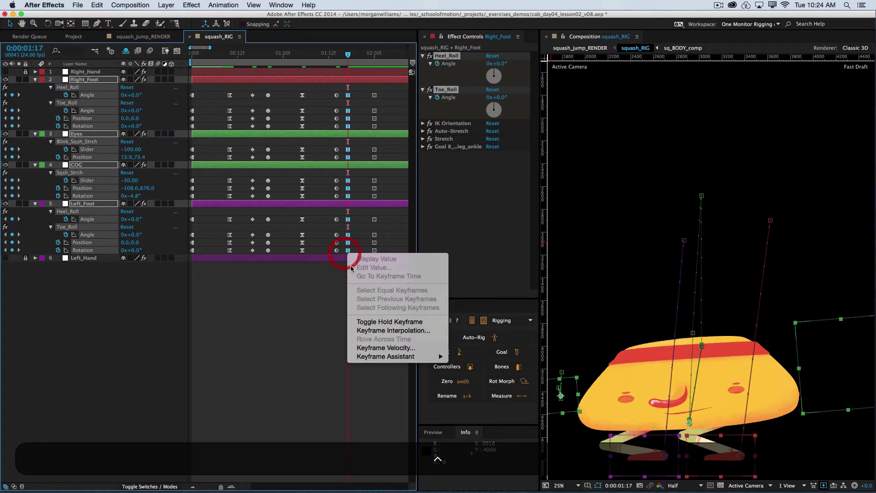
click(332, 277)
right_click(348, 258)
ctrl+super+click(349, 251)
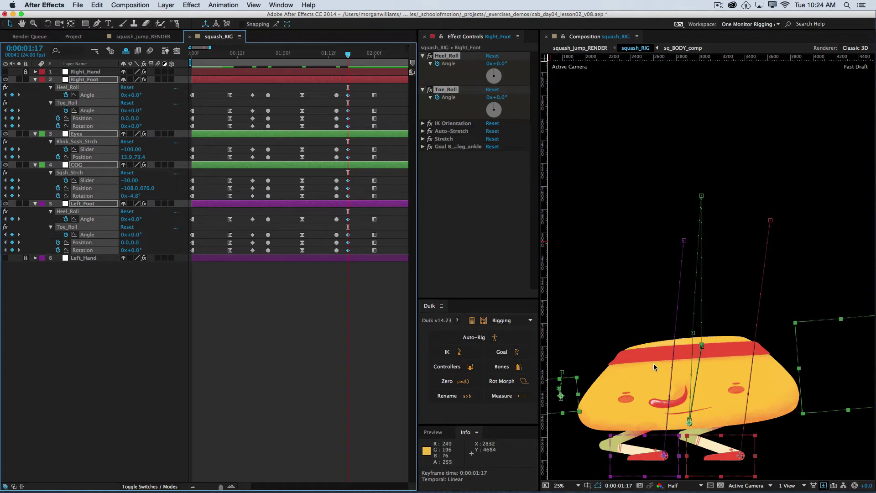
Step: Apply Easy Ease In to the final keyframe column at 0:00:02:00 and save the project
key(k)
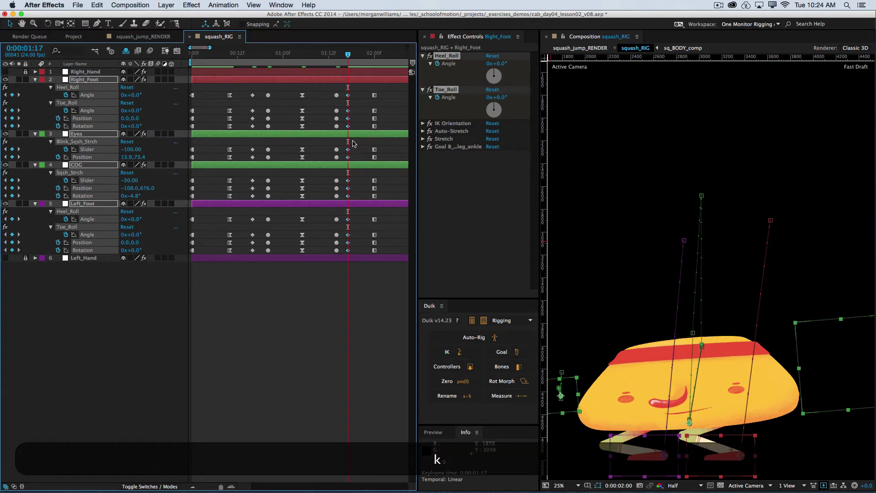
drag(394, 91, 363, 294)
ctrl+click(374, 250)
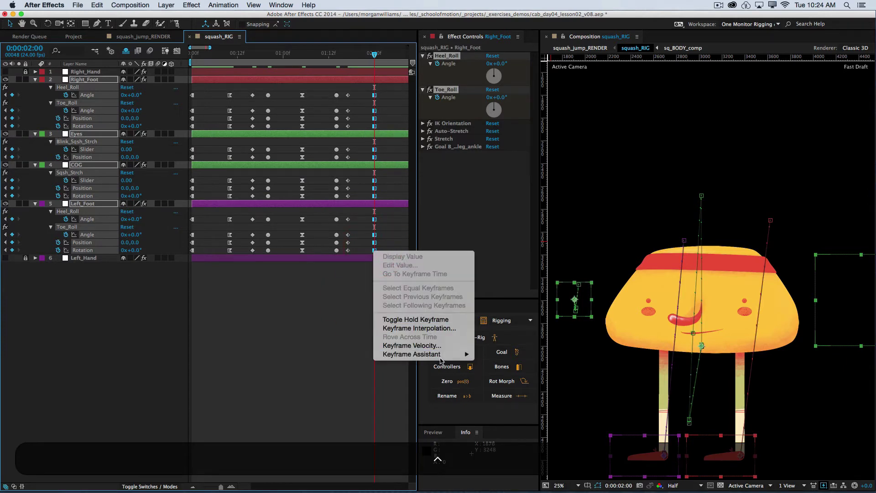
mouse_move(449, 355)
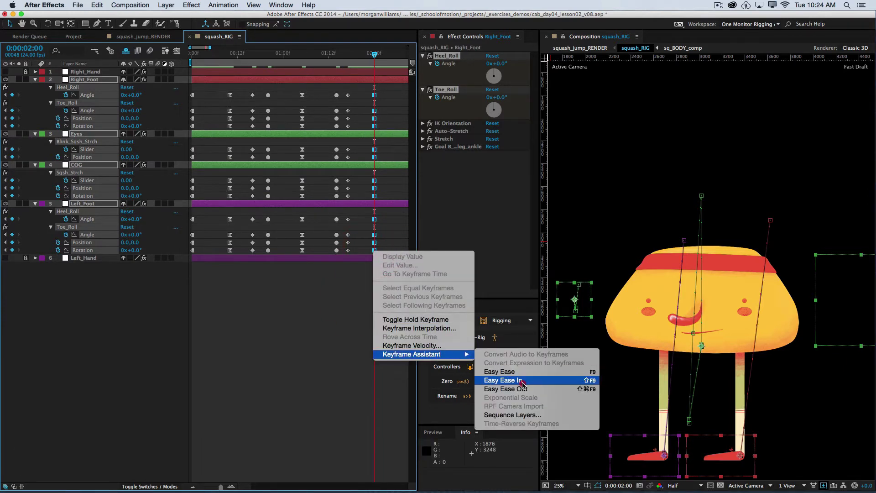
click(502, 380)
key(super+s)
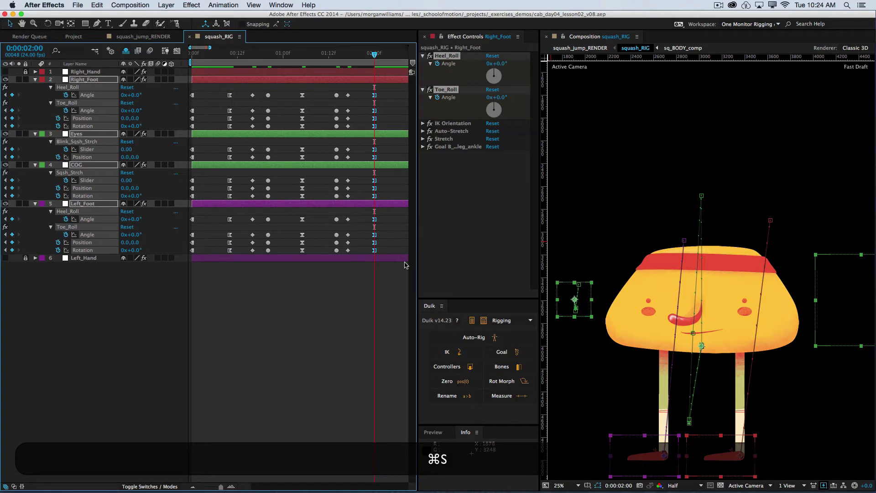
Step: Show a longer span of the timeline and play RAM previews of the jump to examine its timing
mouse_move(210, 47)
mouse_down()
mouse_move(231, 47)
mouse_move(222, 53)
mouse_up()
key(super+s)
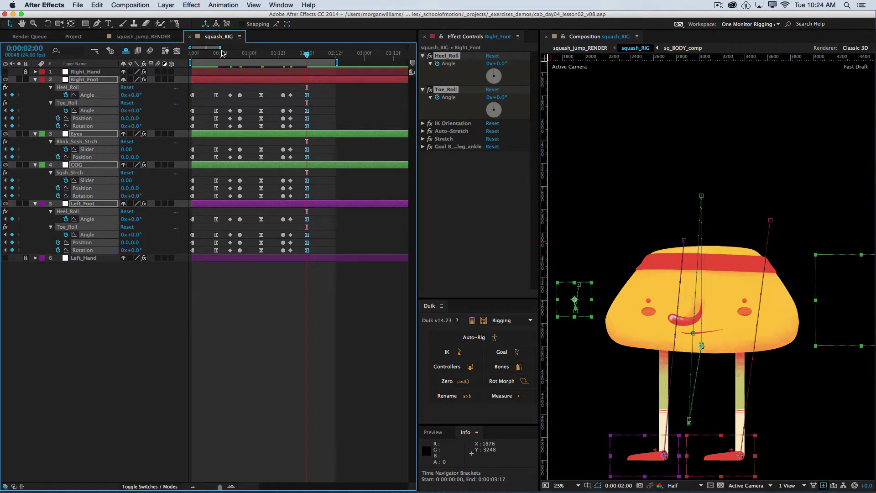
key(space)
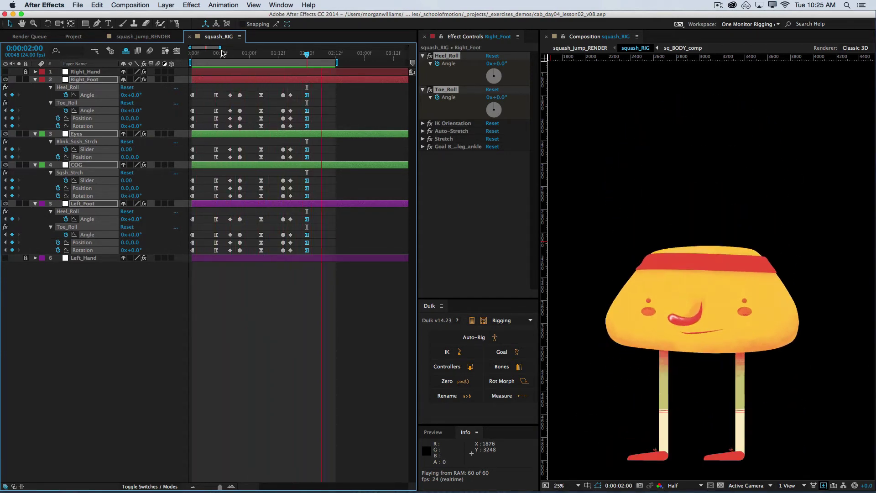
key(space)
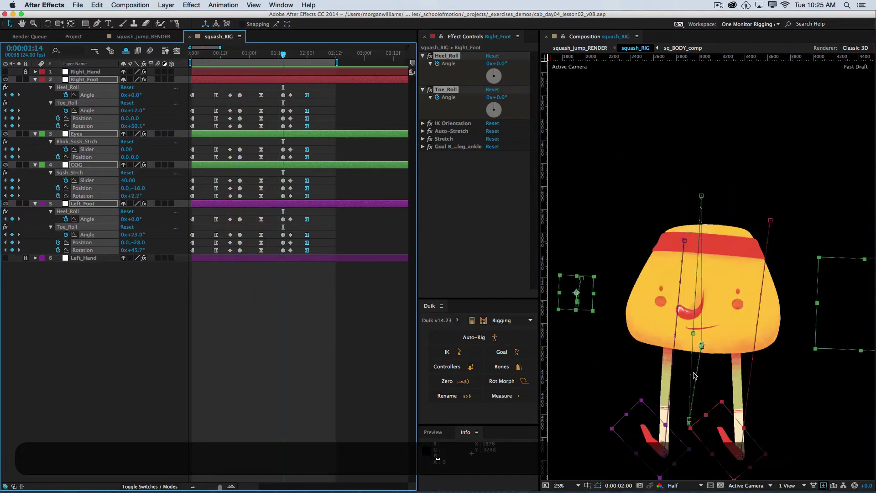
key(0)
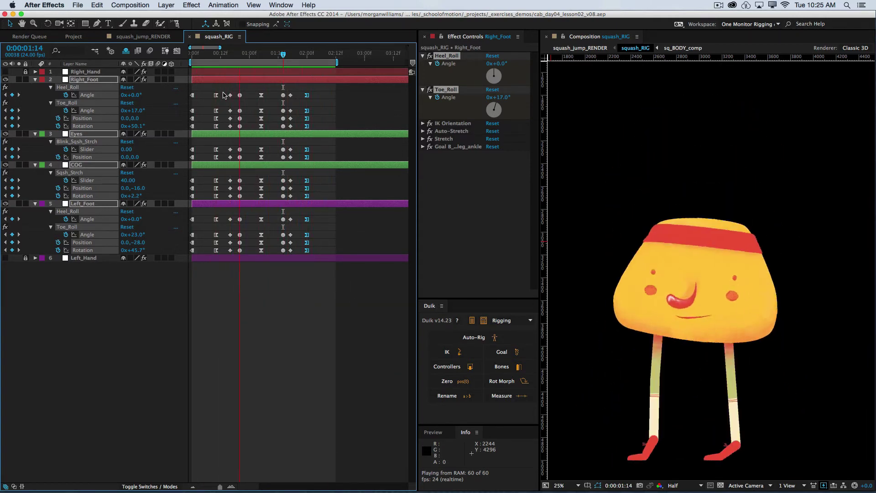
key(space)
Step: Convert the anticipation squash keyframe column at 0:00:00:16 to Auto Bezier and save the project
click(228, 56)
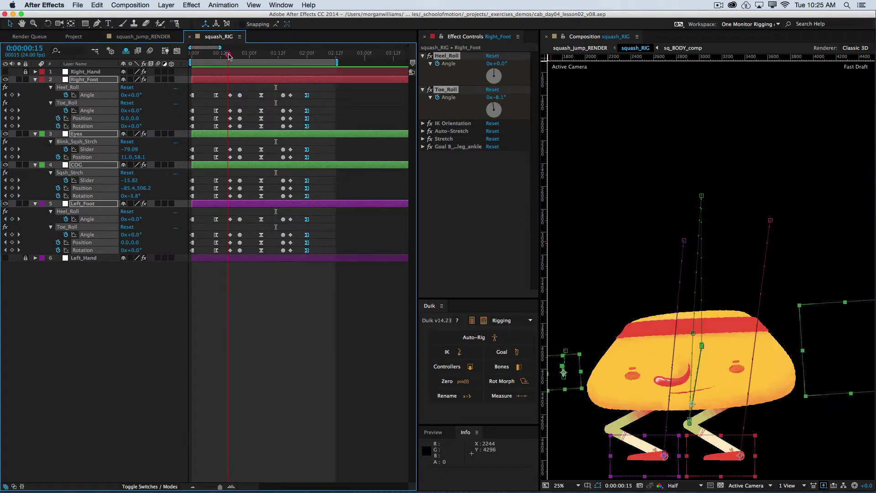
drag(286, 56, 219, 276)
super+click(230, 251)
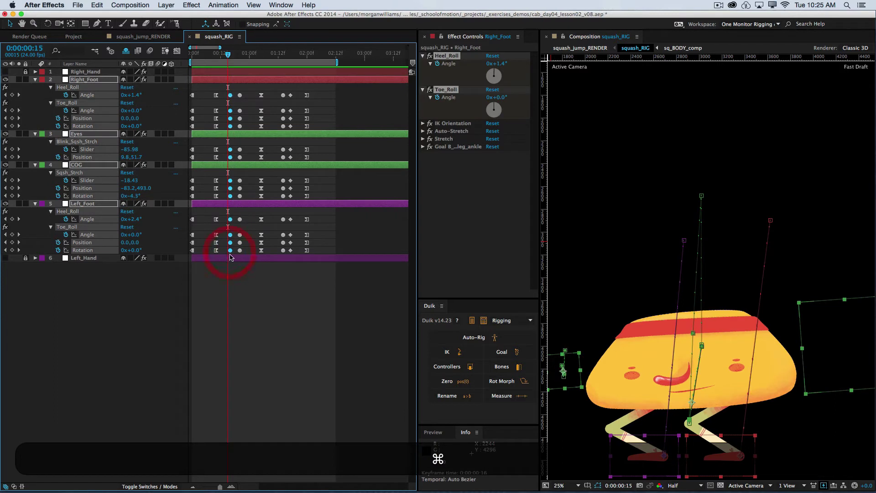
key(super+s)
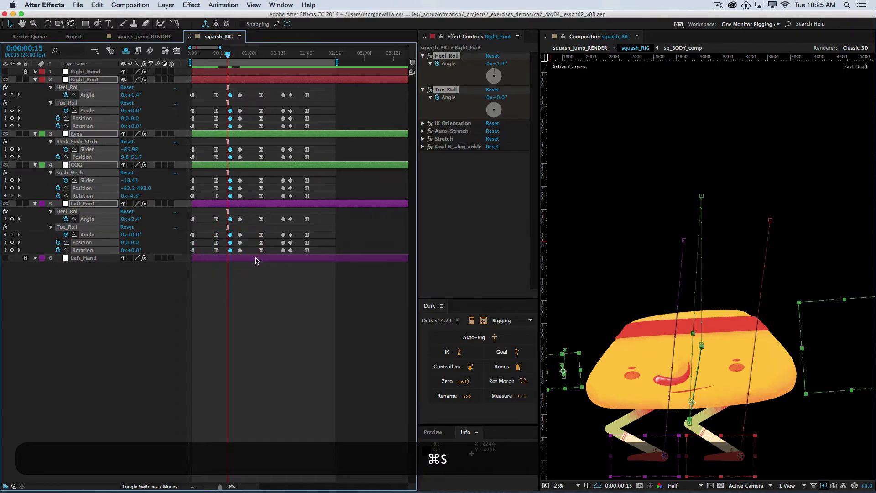
Step: Preview the jump and shift all keyframes from the 0:00:00:16 squash onward one frame earlier
key(KP_0)
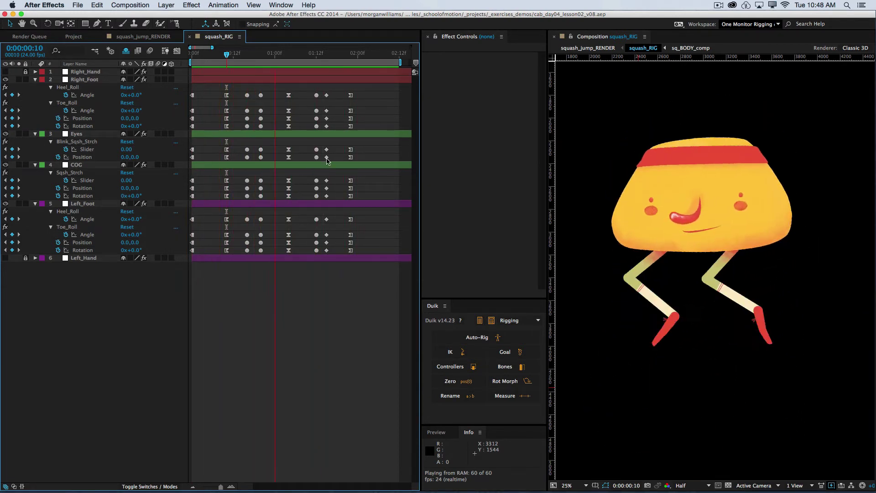
click(297, 301)
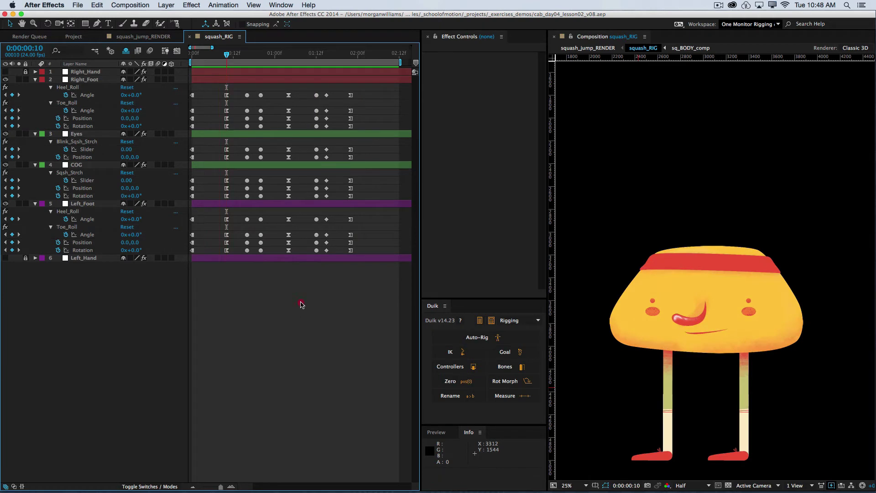
drag(375, 91, 240, 296)
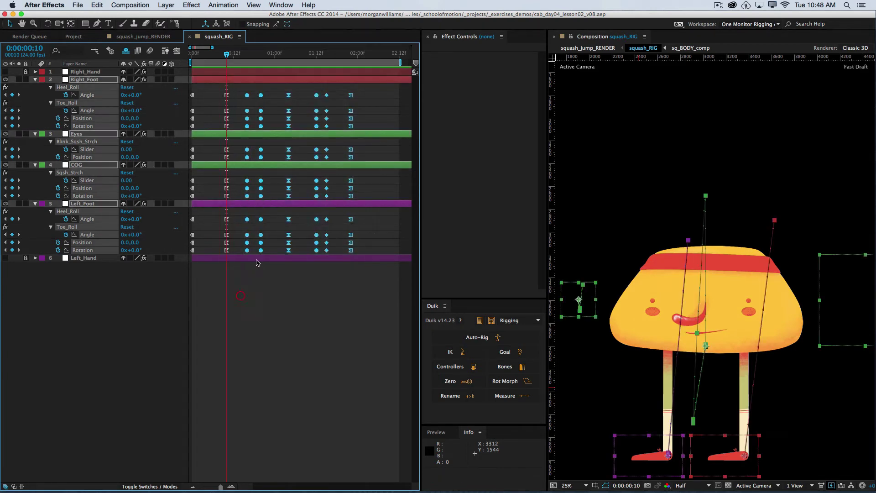
drag(246, 251, 244, 252)
click(265, 279)
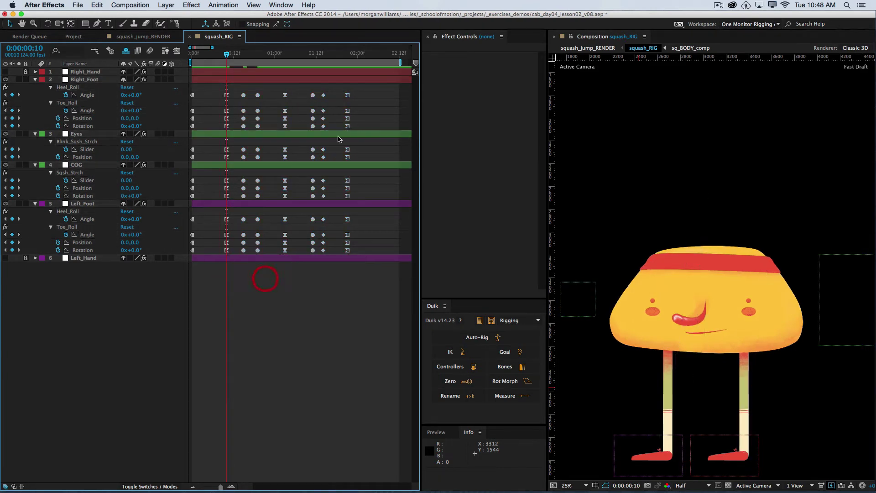
Step: Shift all keyframe columns from 0:00:00:19 through the final pose one frame earlier
drag(368, 91, 269, 270)
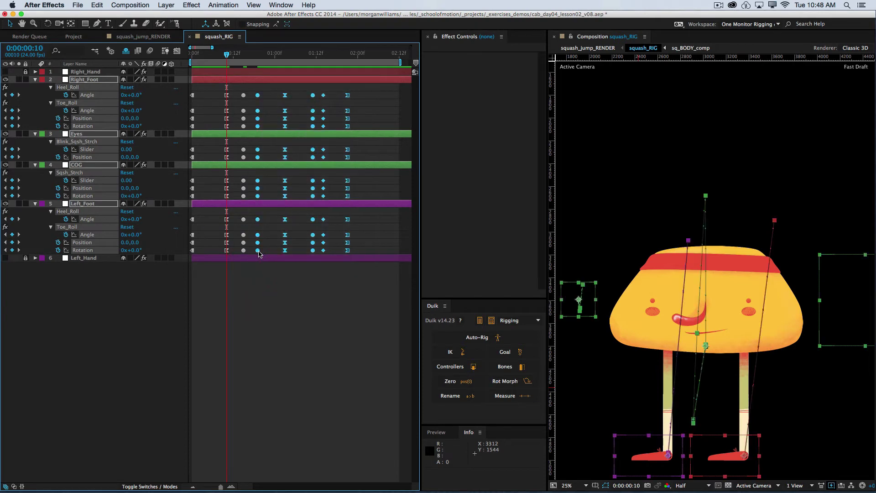
drag(256, 254, 252, 254)
click(279, 284)
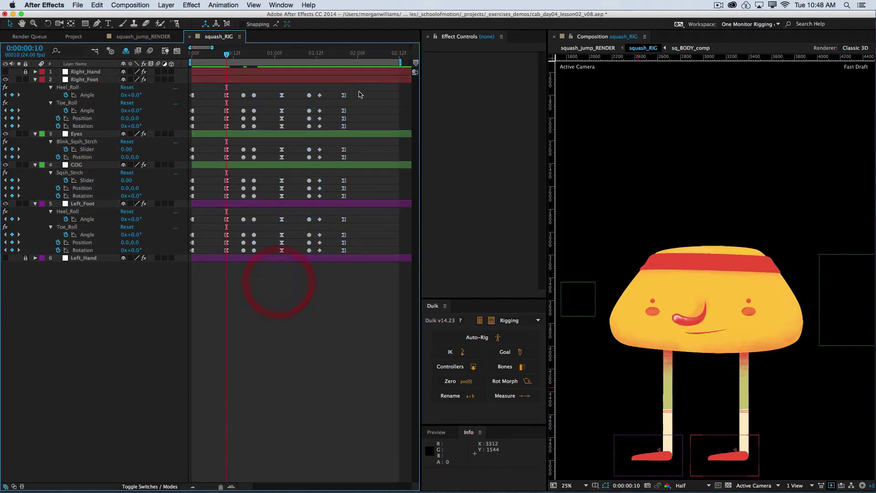
Step: Shift the last two keyframe columns one frame earlier, then move the final column one additional frame earlier
drag(379, 91, 318, 252)
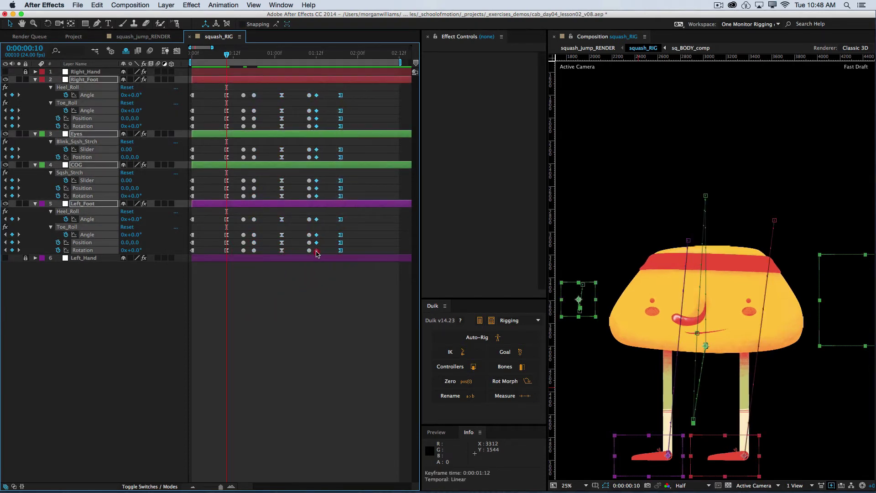
click(344, 282)
drag(368, 89, 336, 250)
click(345, 301)
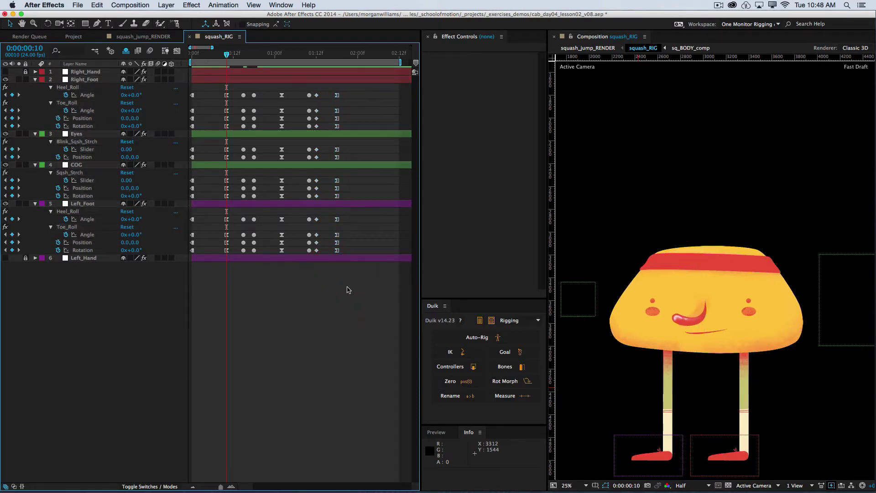
Step: Save the project and play RAM previews of the jump to check the revised timing
key(super+s)
key(0)
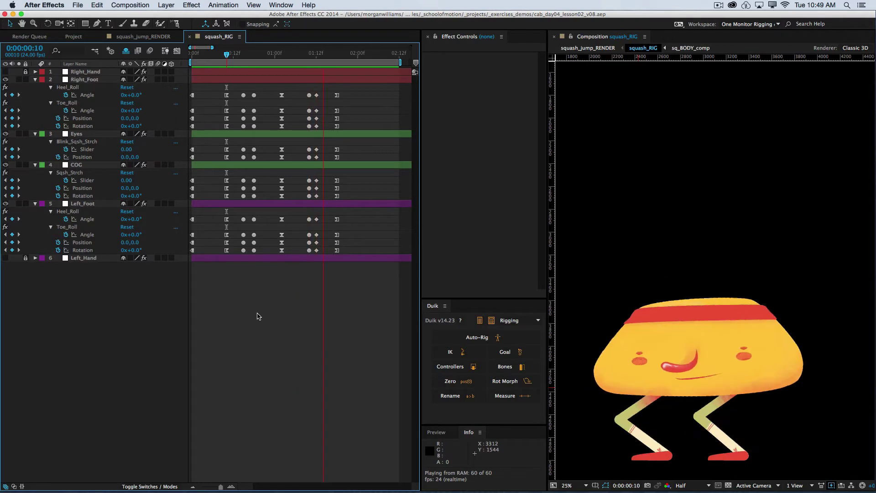
key(space)
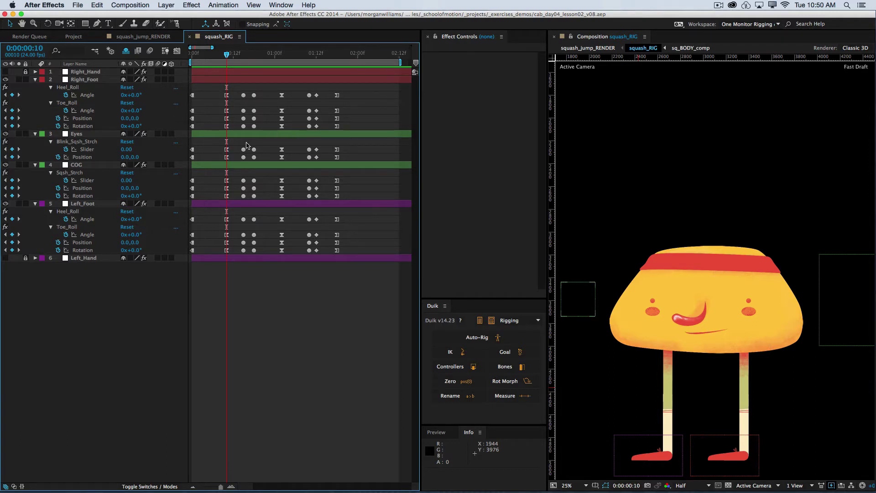
key(0)
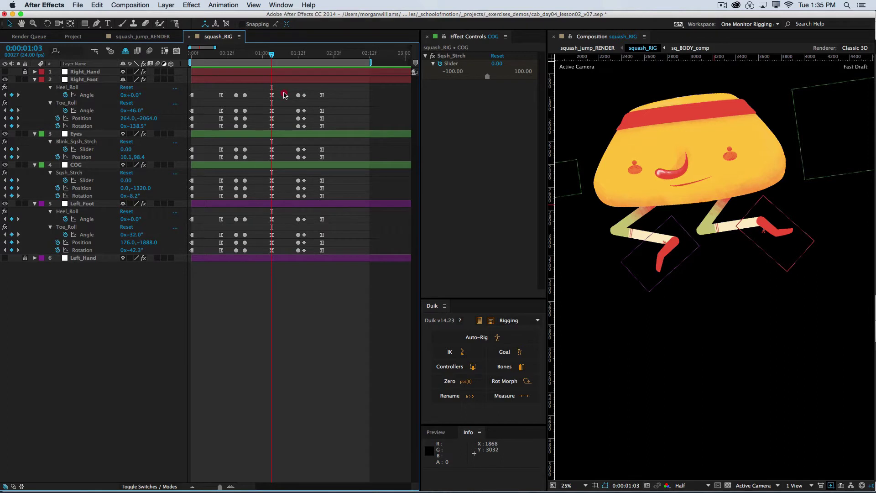
Step: Display the apex keyframes at 0:00:01:03 in the Graph Editor and exclude the Eyes layer from the selection
drag(284, 95, 265, 297)
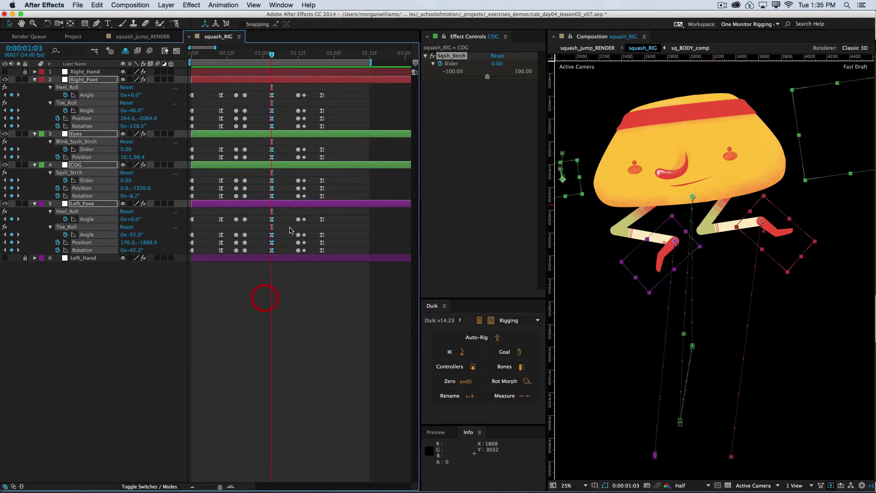
drag(283, 92, 263, 274)
click(177, 50)
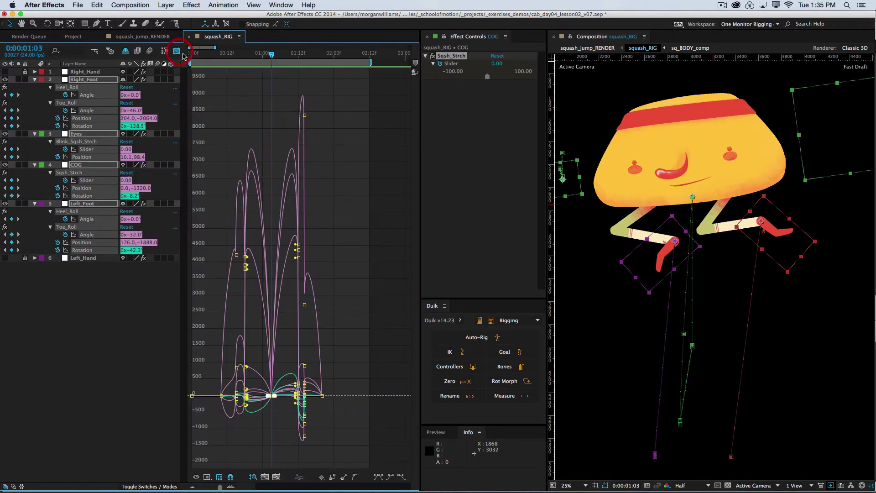
key(equal)
key(equal)
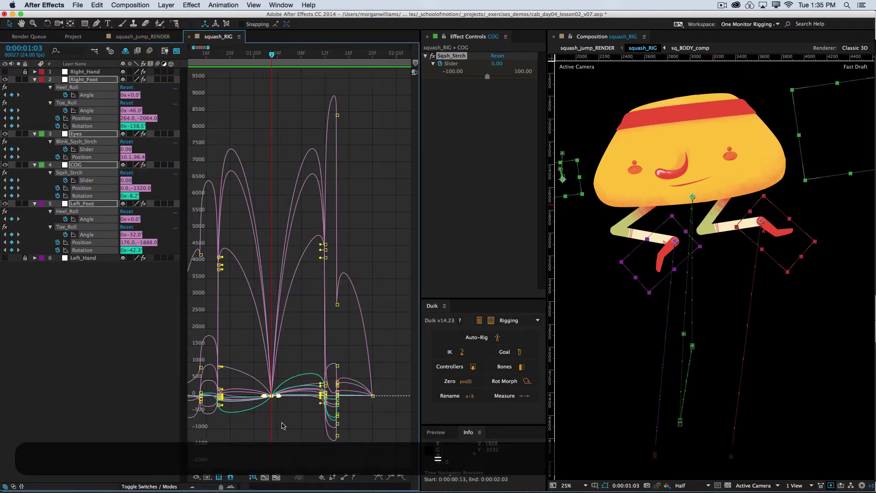
key(equal)
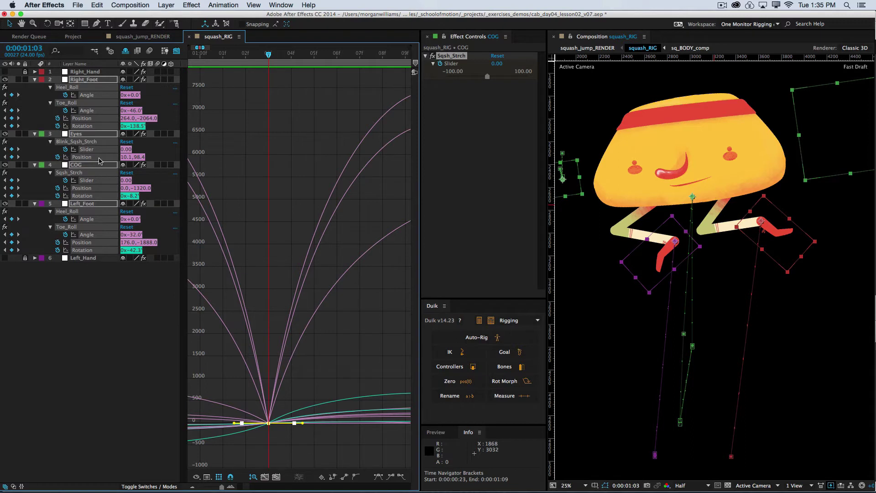
super+click(78, 136)
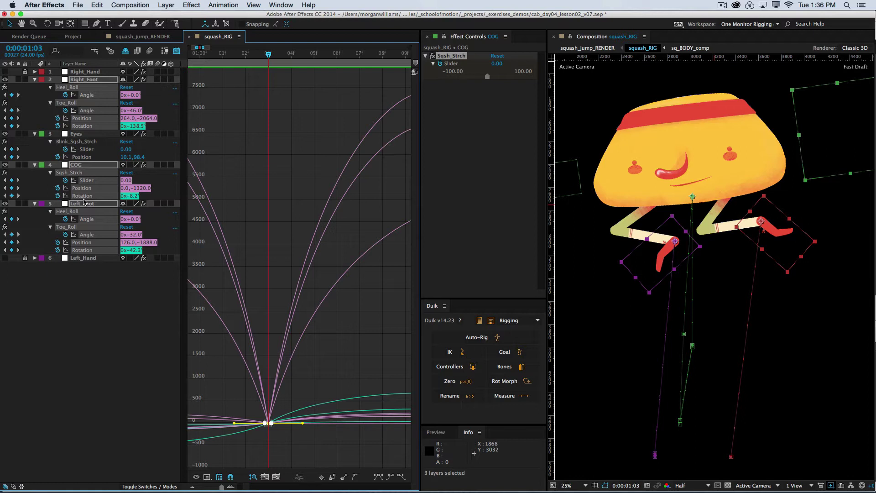
Step: Lengthen the apex keyframes' incoming influence to about 55% and their outgoing influence to match, then save and preview the jump
drag(234, 423, 211, 425)
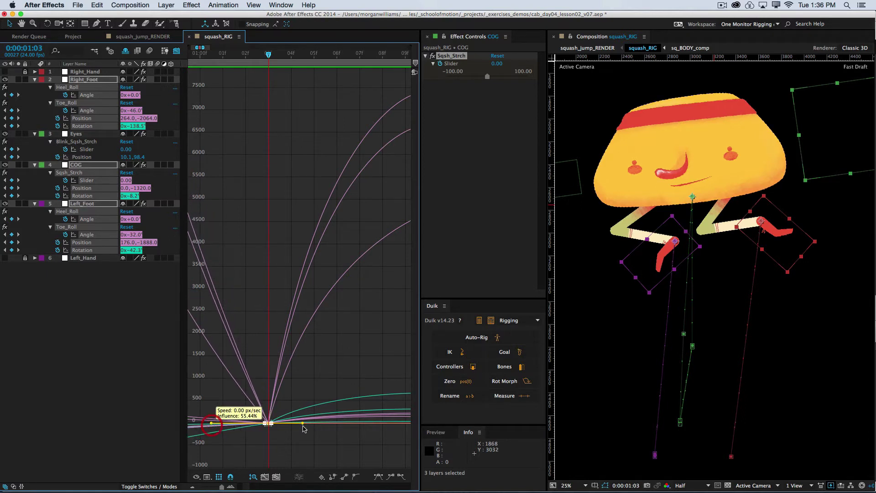
drag(303, 426, 327, 430)
drag(211, 430, 212, 428)
key(super+s)
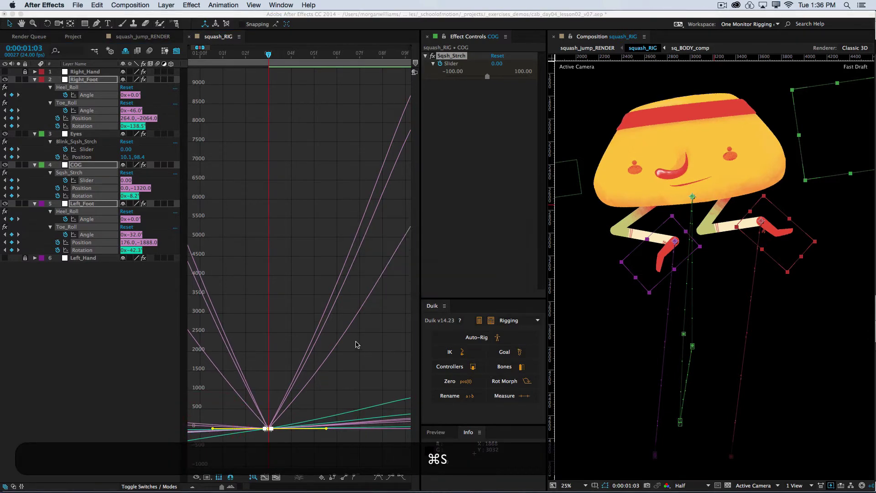
key(KP_0)
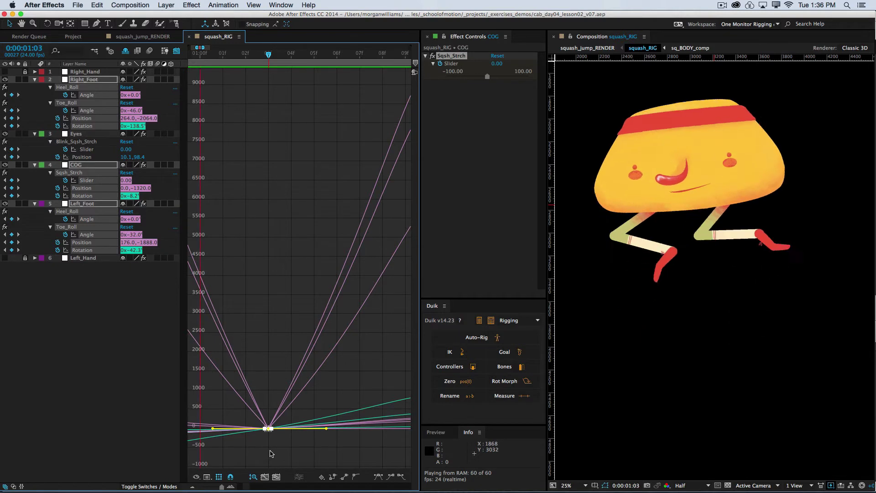
key(space)
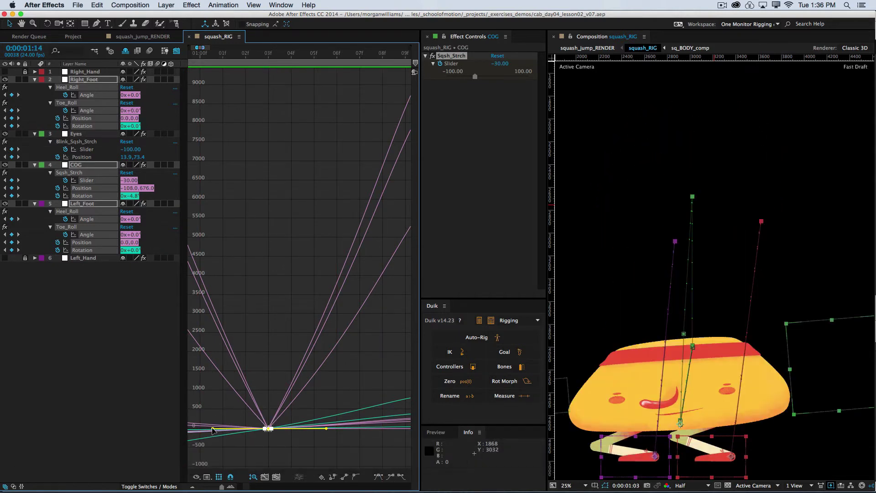
Step: Lengthen the apex keyframes' incoming influence a little more, then save the project and preview the jump
drag(211, 429, 201, 431)
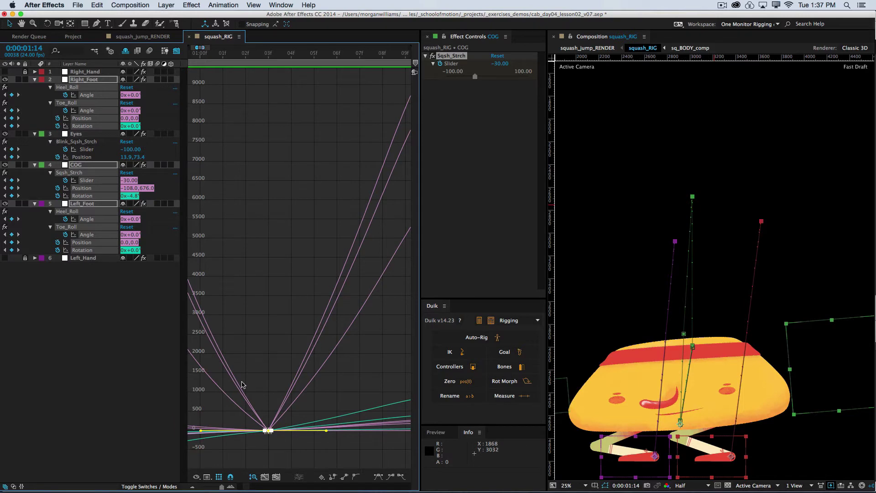
key(super+s)
key(KP_0)
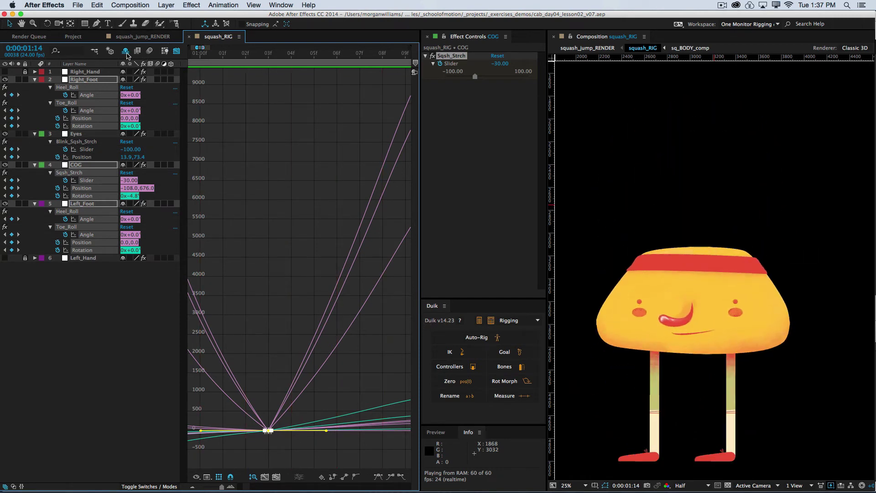
click(176, 54)
click(176, 53)
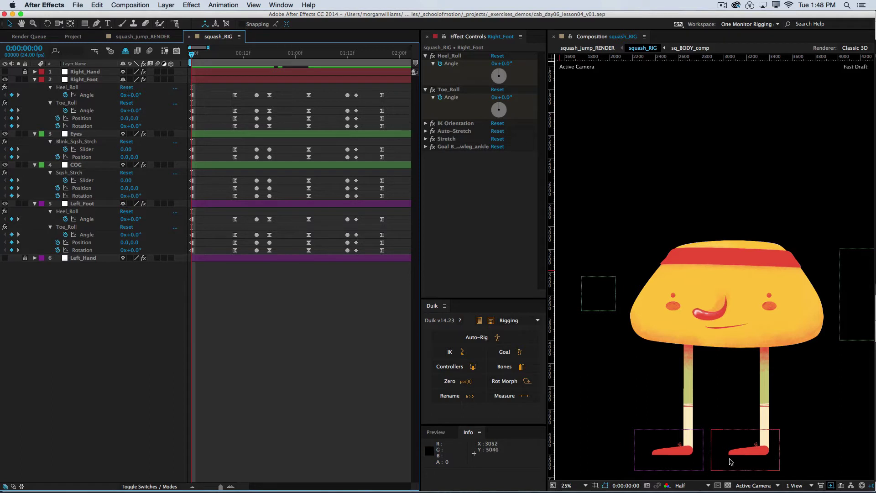
Step: At 0:00:00:17, inspect the feet up close and display the Right_Foot and Left_Foot Rotation curves as value graphs
drag(242, 53, 244, 57)
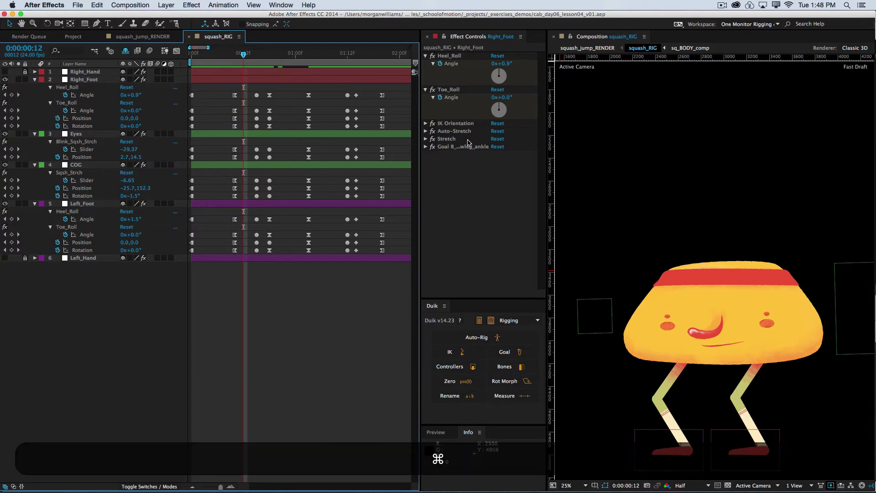
key(super+equal)
scroll(712, 400, down, 6)
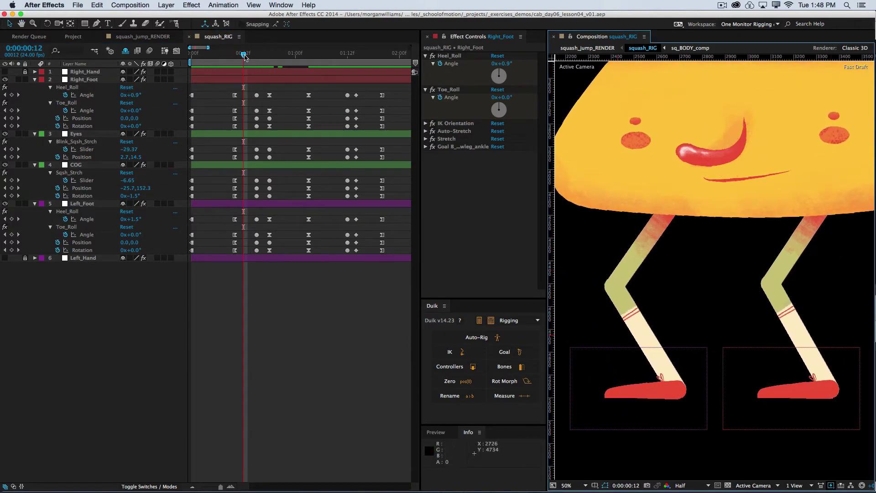
drag(243, 54, 268, 57)
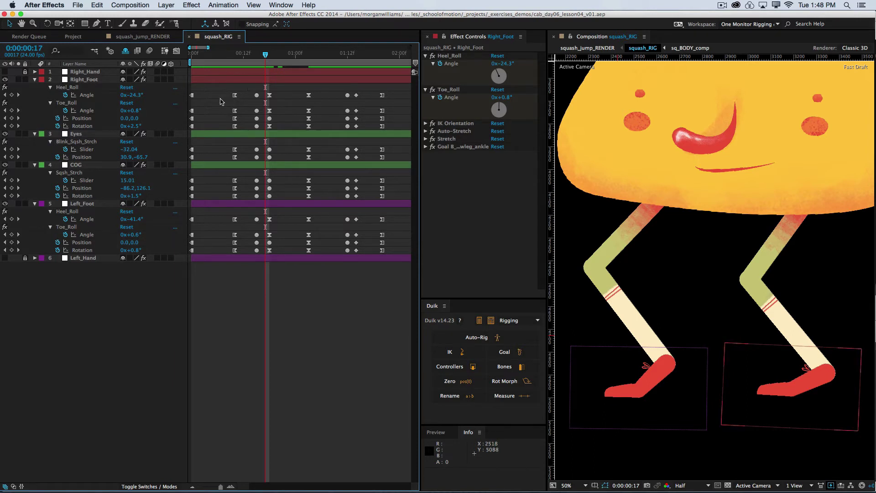
click(85, 127)
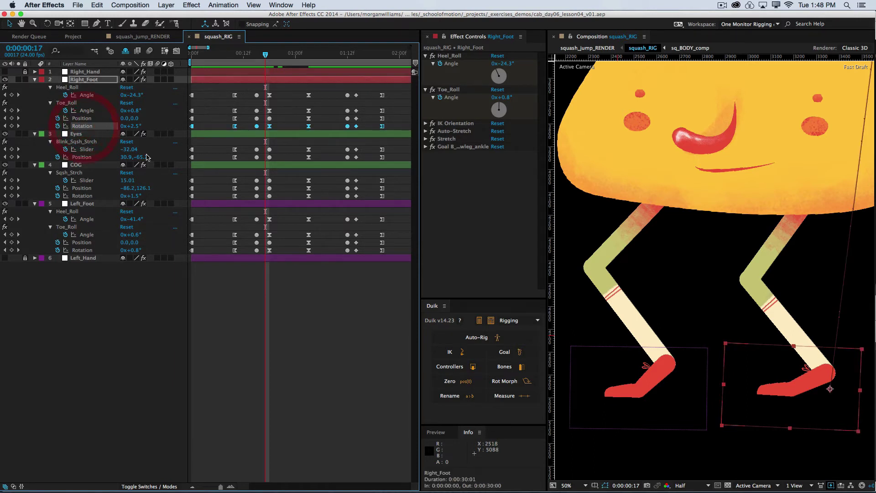
super+click(90, 251)
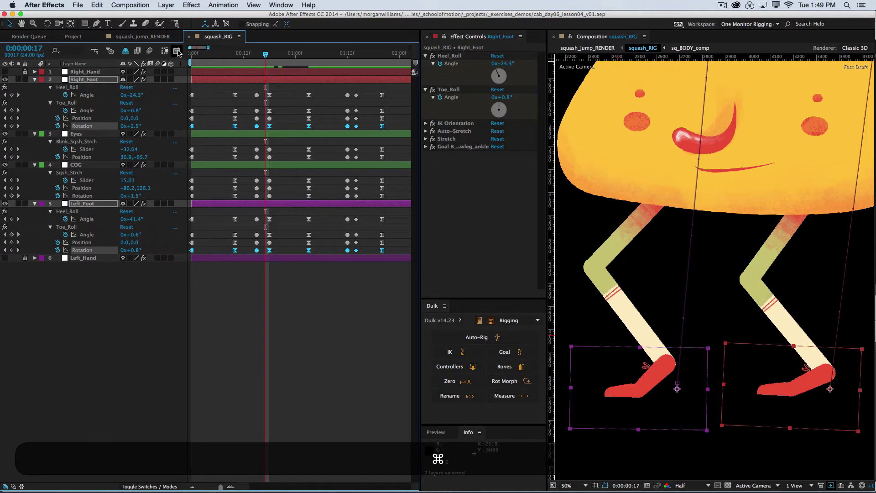
click(176, 51)
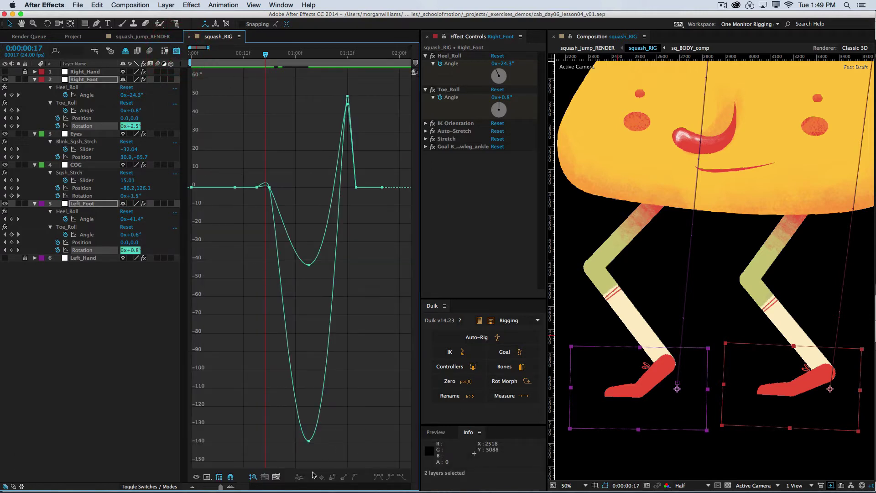
click(207, 476)
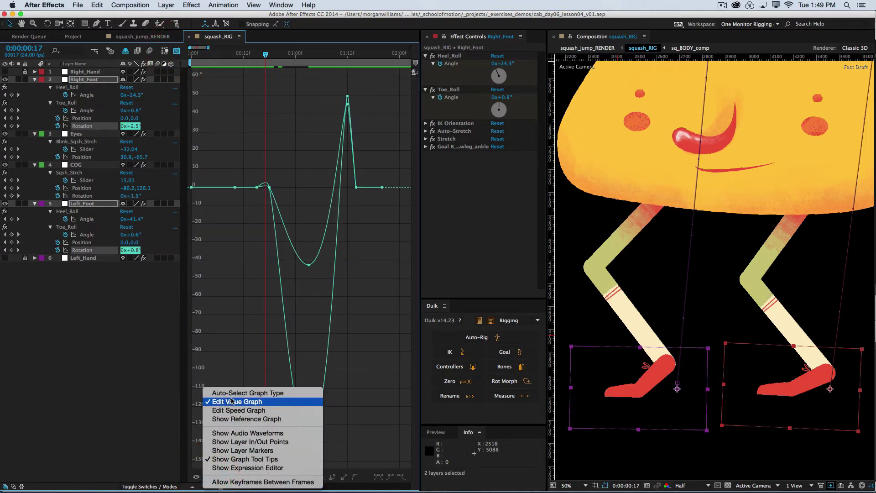
click(249, 404)
click(207, 476)
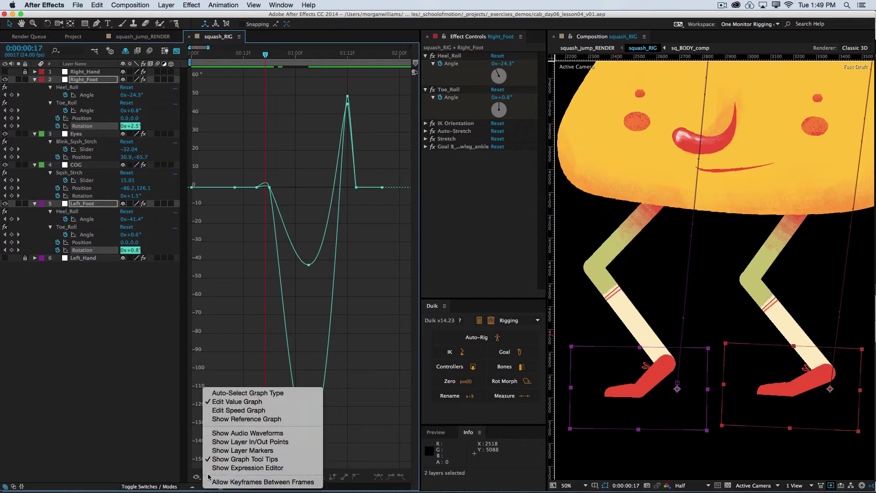
click(237, 402)
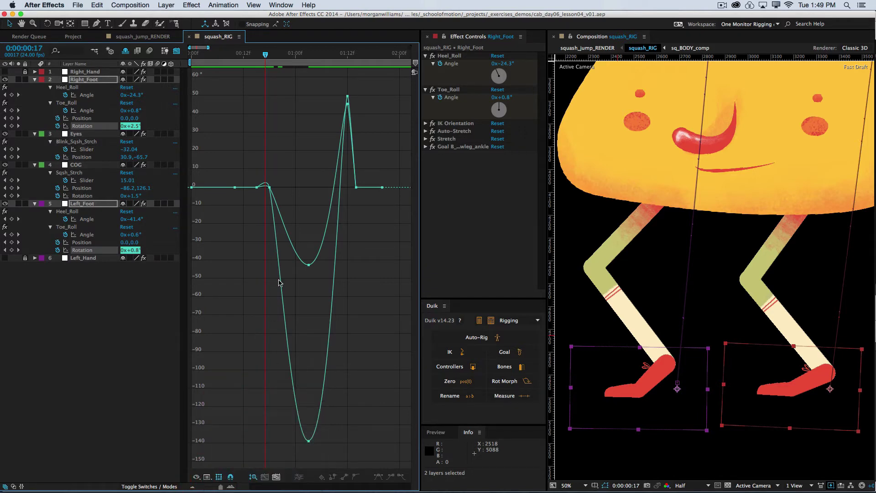
Step: Apply Easy Ease to both feet's Rotation keyframes at 0:00:00:15 and 0:00:00:18 to flatten the curve between them
drag(290, 163, 242, 196)
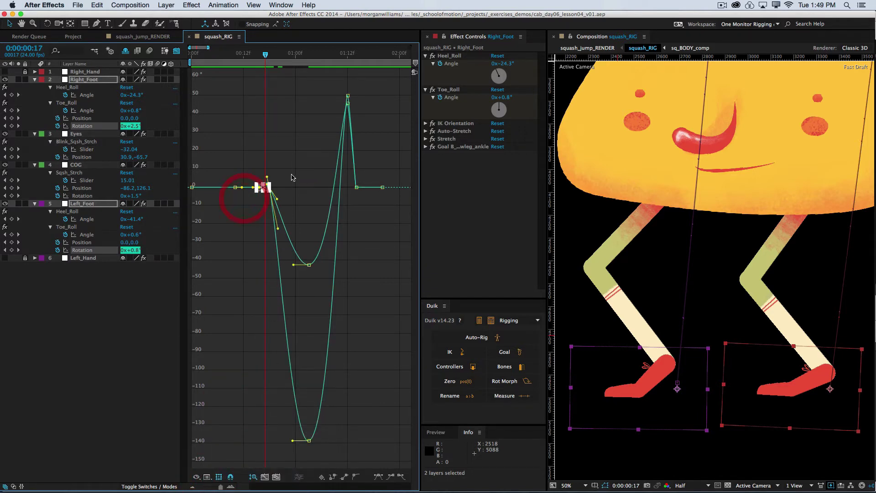
click(243, 214)
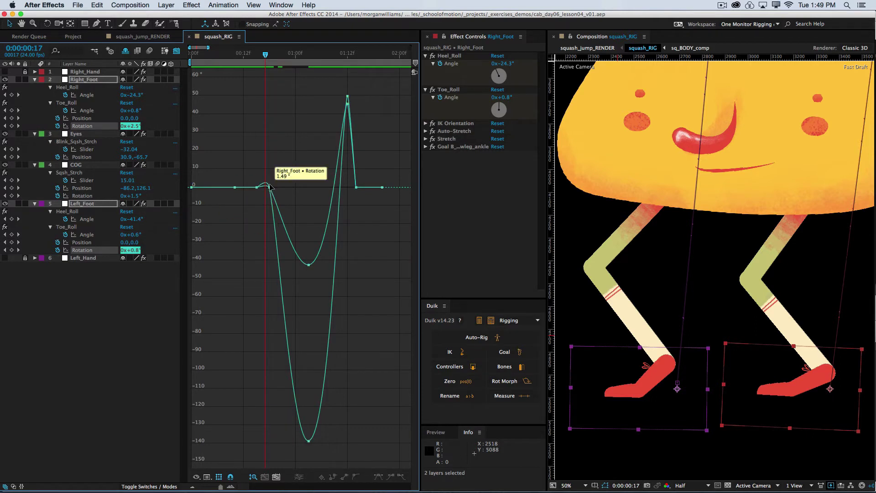
key(super+equal)
drag(294, 164, 244, 196)
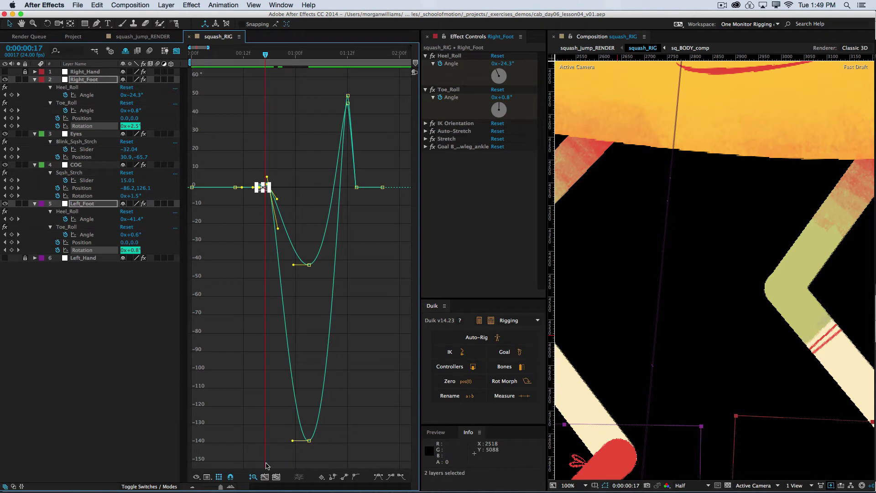
click(264, 477)
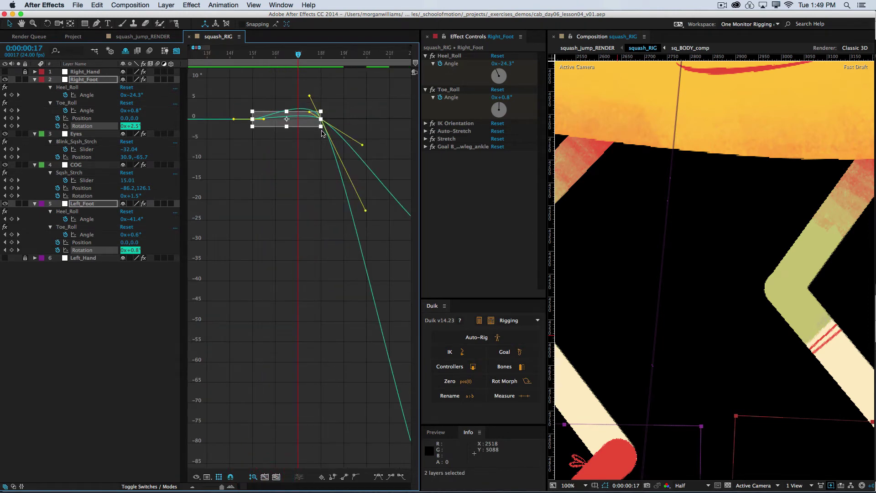
click(380, 478)
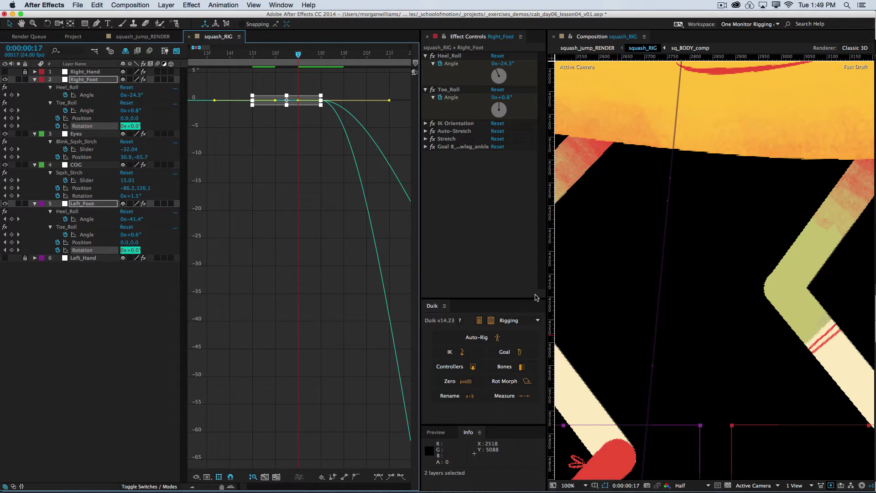
key(super+minus)
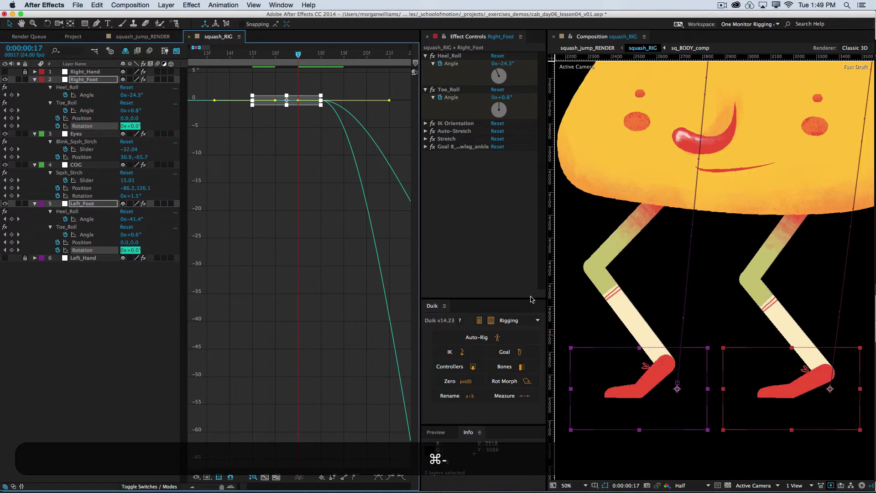
mouse_move(295, 56)
mouse_down()
mouse_move(252, 57)
mouse_move(331, 64)
mouse_move(297, 69)
mouse_up()
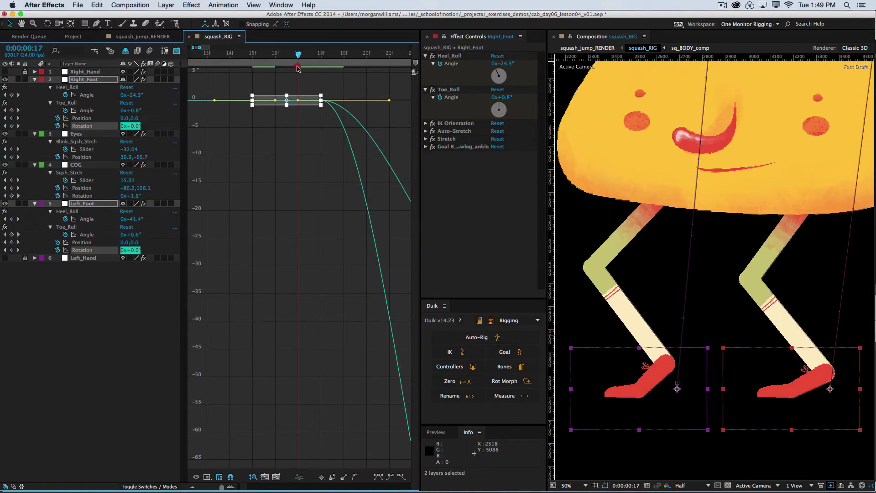
Step: Close the Graph Editor, deselect the keyframes, and frame the whole character and the full jump's time range
click(176, 51)
click(267, 304)
key(super+minus)
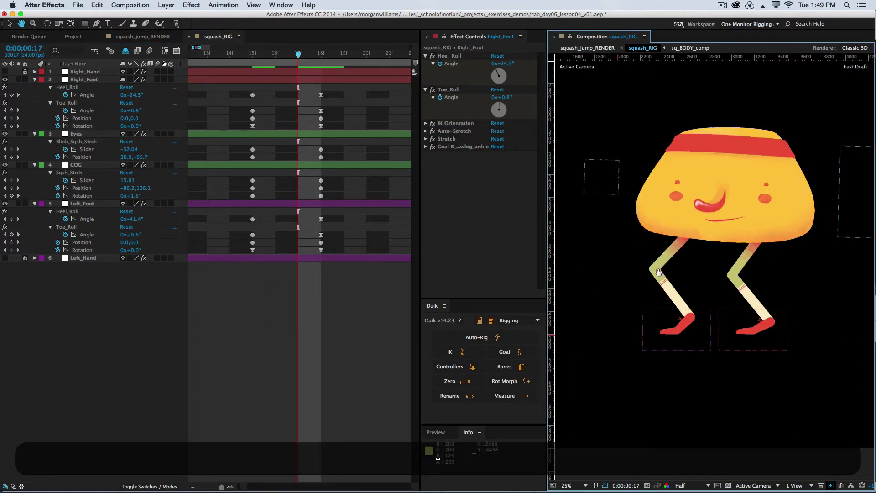
drag(606, 190, 609, 304)
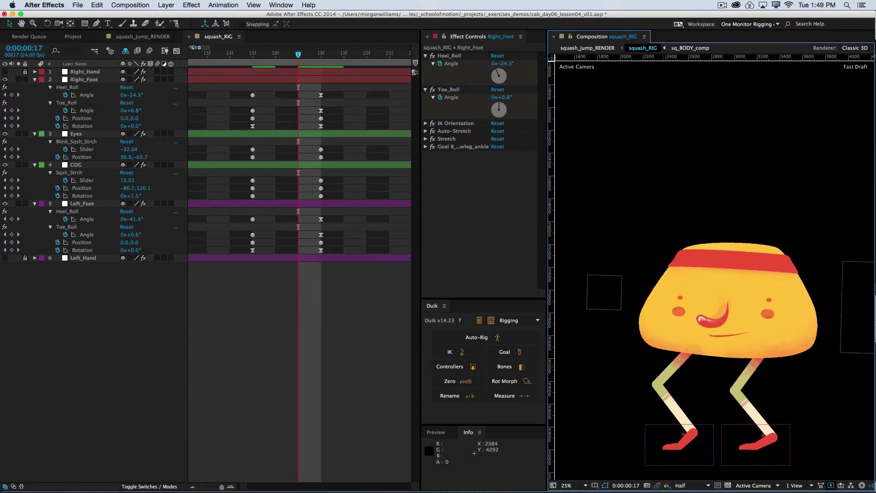
drag(192, 47, 369, 48)
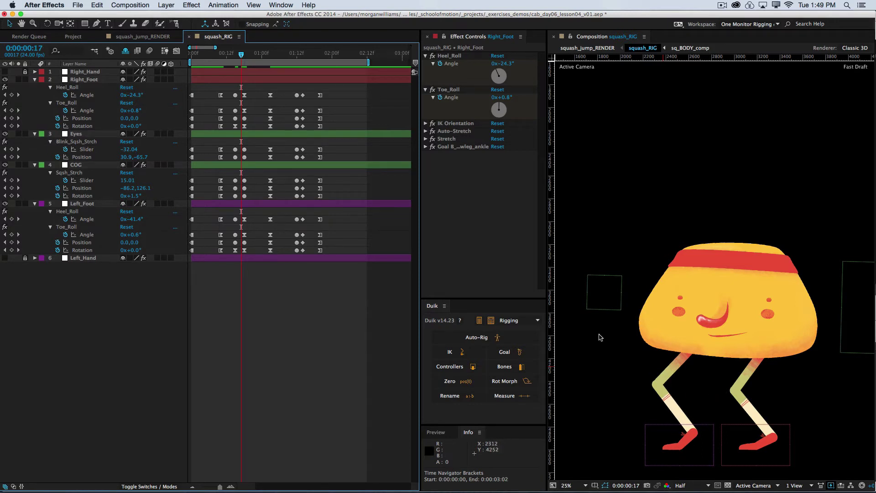
Step: Compare the leg and foot poses at 0:00:00:17 and 0:00:00:18 by stepping back and forth between the frames
key(super+Right)
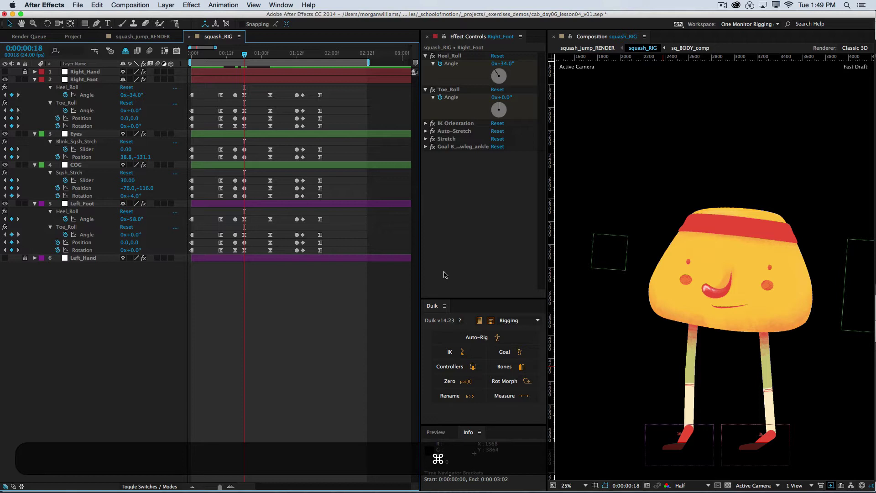
key(super+Right)
key(super+Left)
key(super+Left)
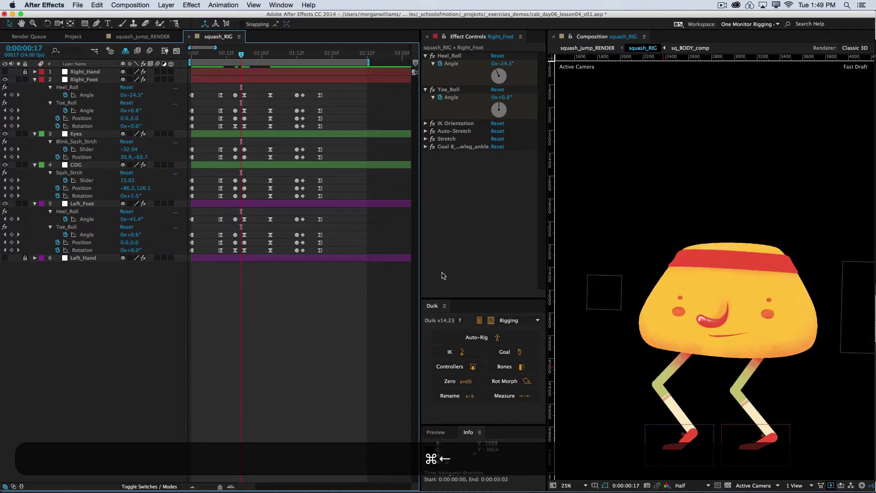
key(super+Right)
key(super+Left)
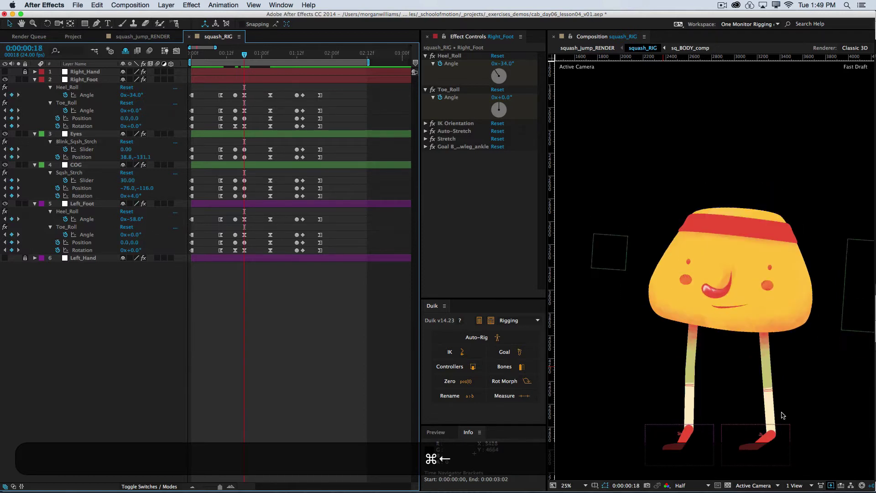
key(super+Left)
key(super+Right)
key(super+Right)
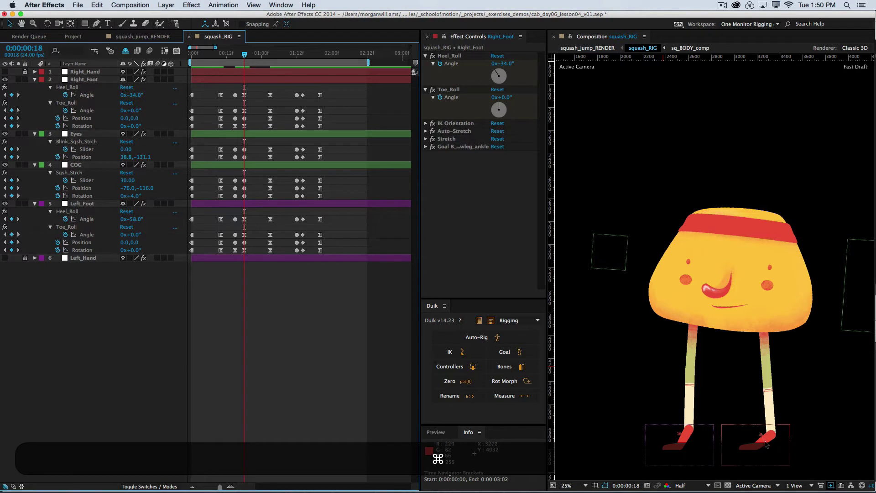
Step: Examine the feet frame by frame from take-off at 0:00:00:18 to 0:00:01:00
key(super+Right)
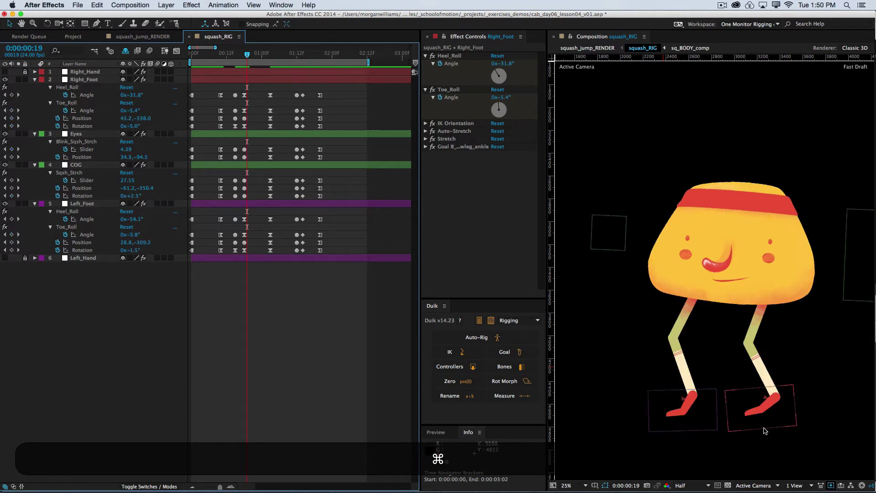
key(super+Right)
key(super+Right)
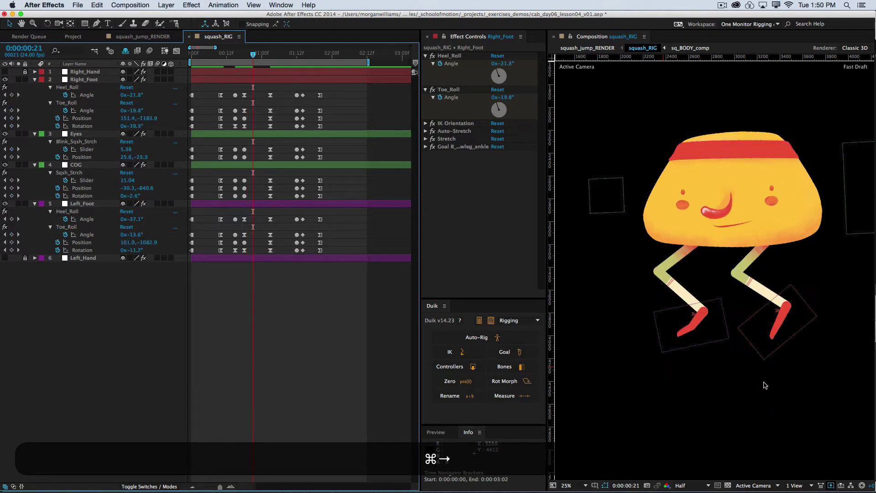
key(super+Right)
key(super+Right)
key(super+Right)
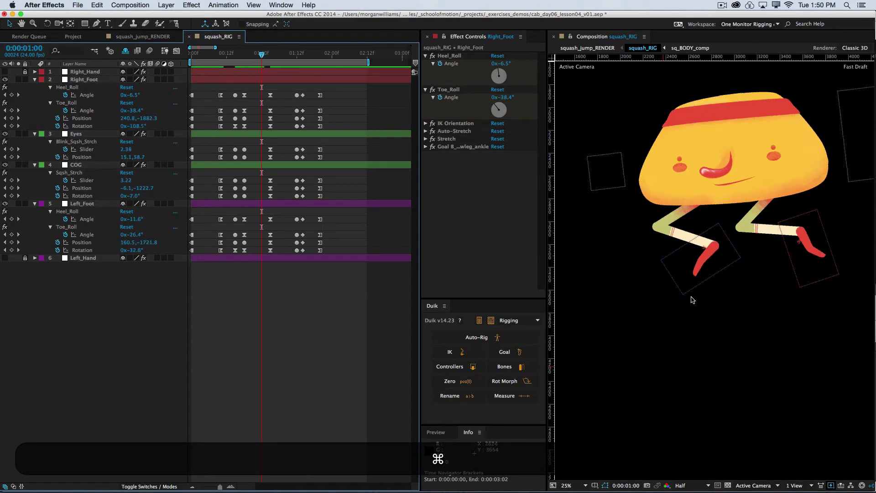
Step: Return to 0:00:00:18 and review how the legs leave the ground, stepping forward through the rise and back again
drag(263, 56, 245, 61)
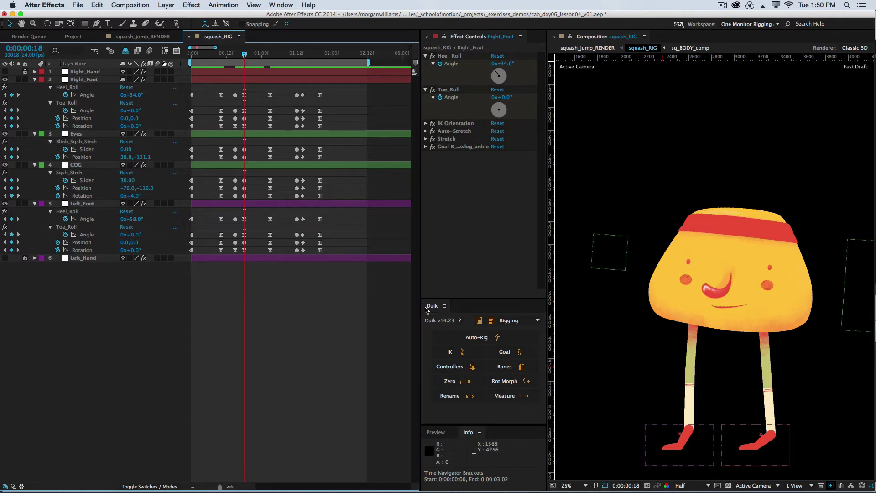
key(super+Left)
key(super+Right)
key(super+Left)
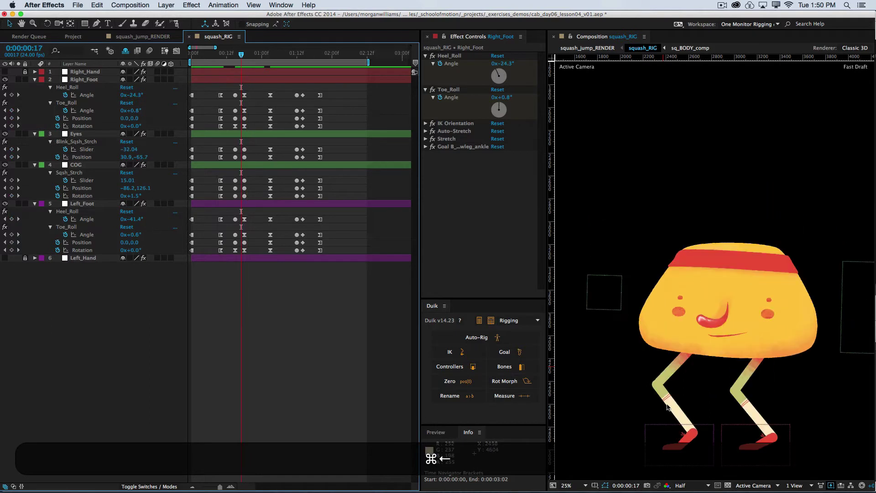
key(super+Right)
key(super+Right)
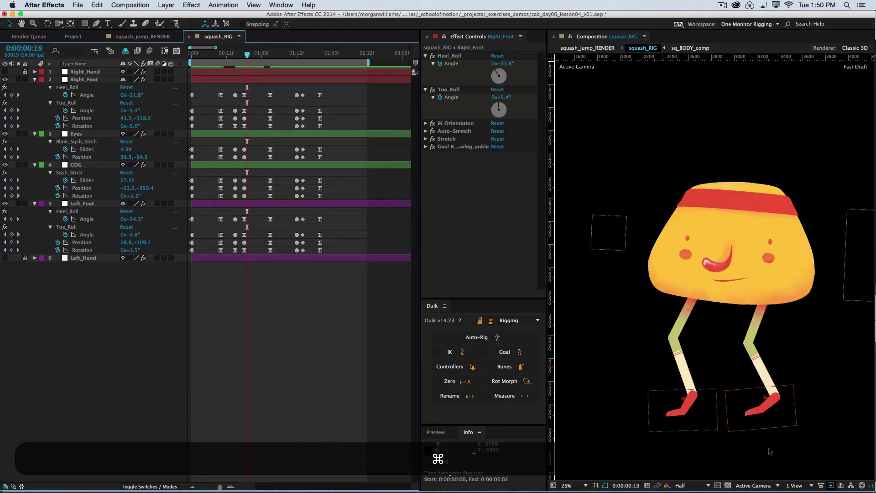
key(super+Right)
key(super+Right)
key(super+Right)
key(super+Right)
key(super+Right)
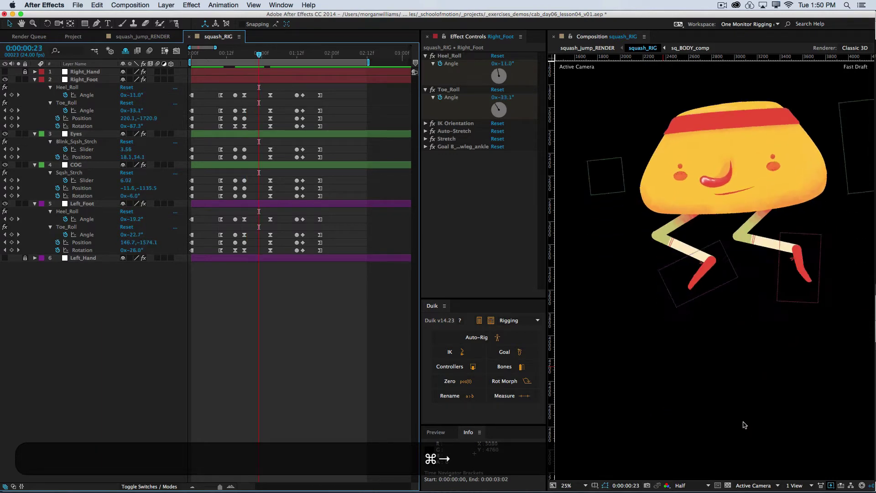
key(super+Left)
key(super+Left)
key(super+Left)
key(super+Left)
key(super+Left)
key(super+Left)
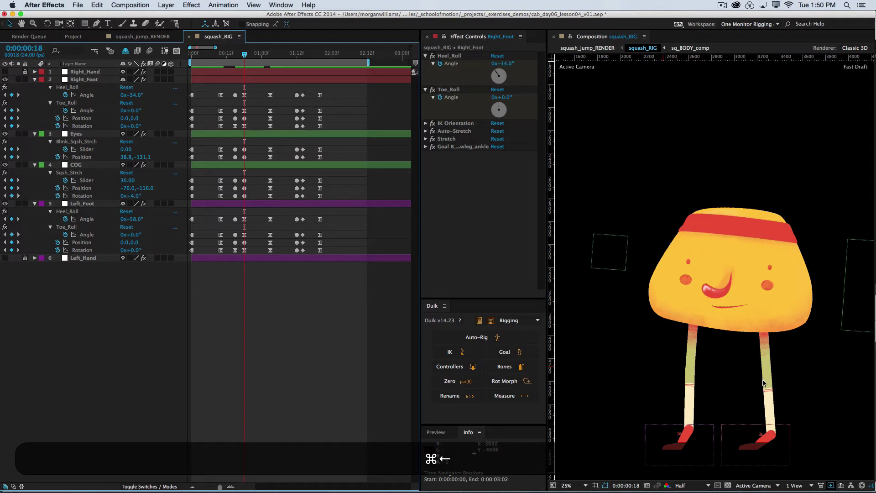
Step: Step forward from take-off to 0:00:01:00 once more and back, examining how quickly the feet rotate
key(super+Right)
key(super+Right)
key(super+Right)
key(super+Right)
key(super+Right)
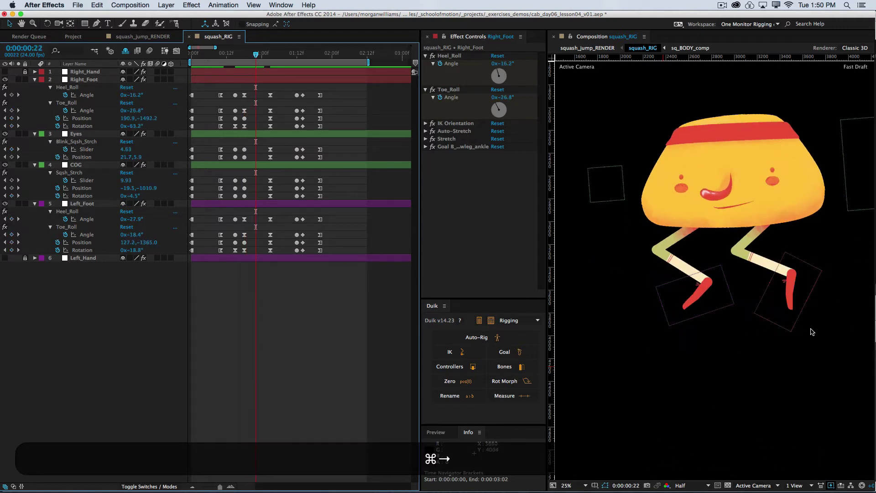
key(super+Right)
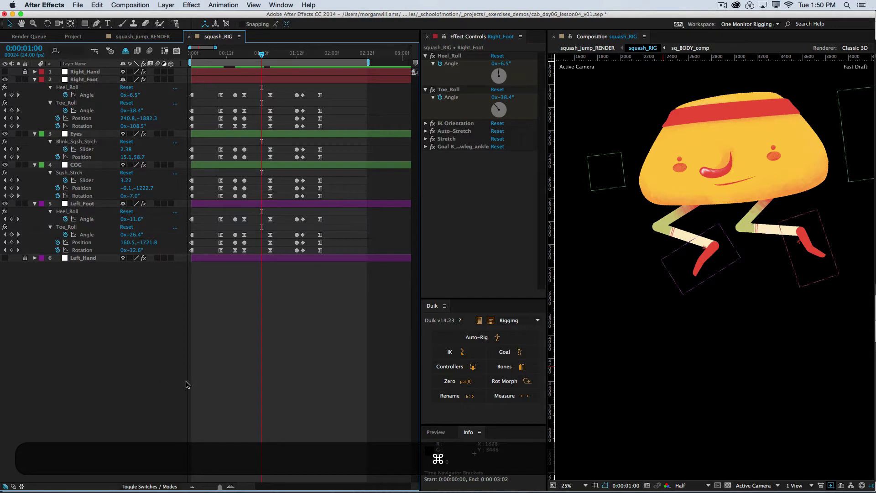
key(super+Left)
key(super+Left)
key(super+Left)
key(super+Left)
key(super+Left)
key(super+Left)
key(super+Left)
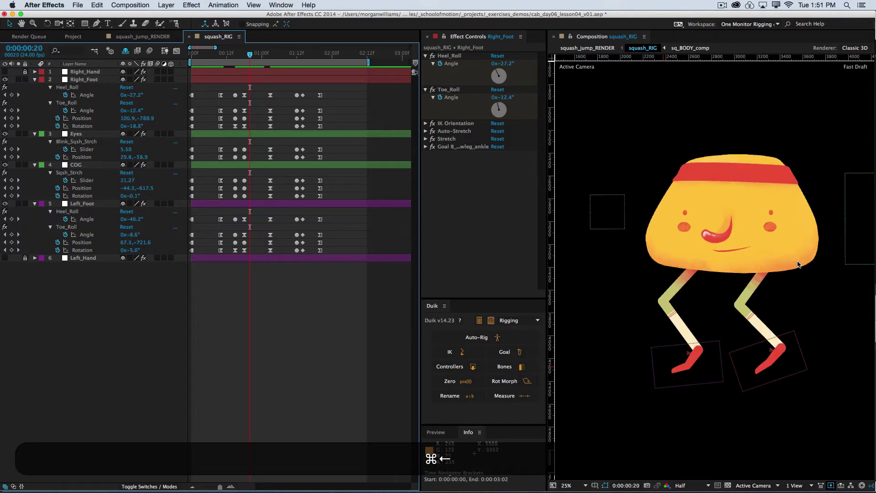
Step: Compare the foot angles between 0:00:00:17 and 0:00:00:20, ending on 0:00:00:20
key(super+Right)
key(super+Right)
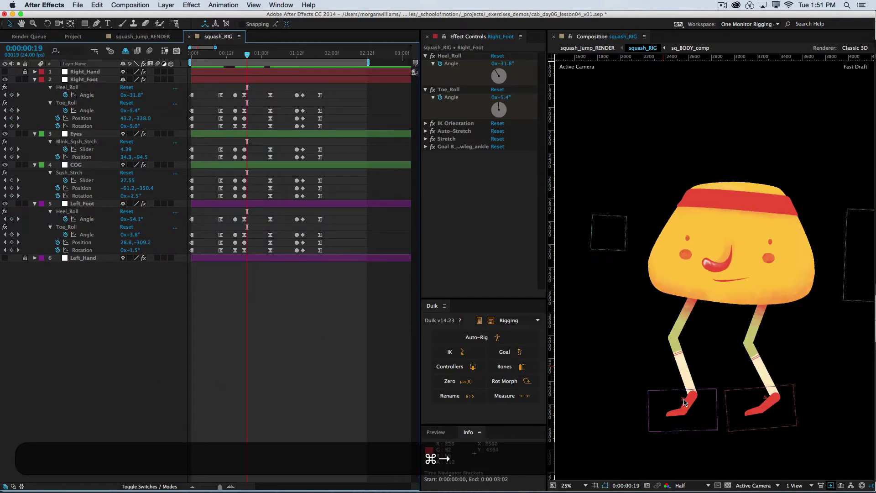
key(super+Right)
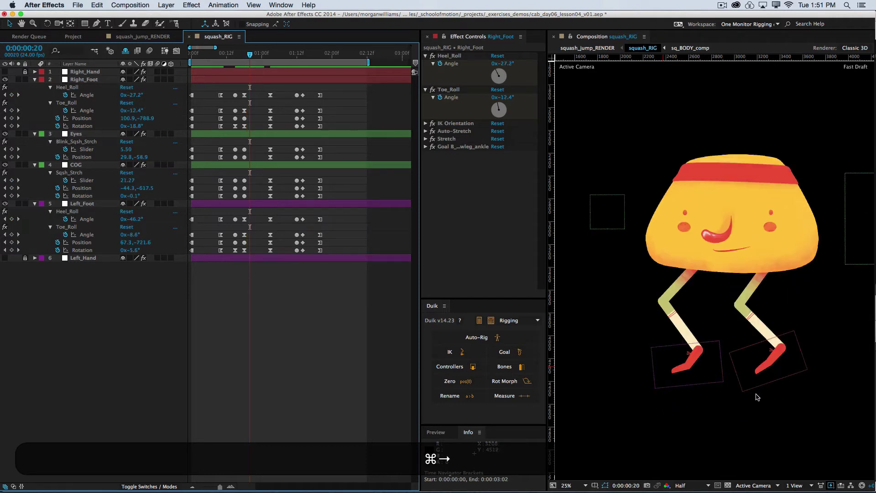
key(super+Left)
key(super+Left)
key(super+Left)
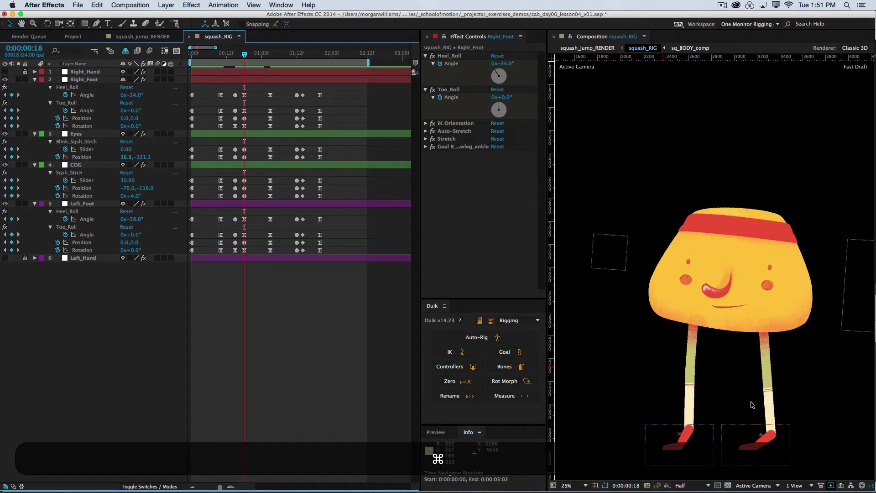
key(super+Left)
key(super+Right)
key(super+Right)
key(super+Right)
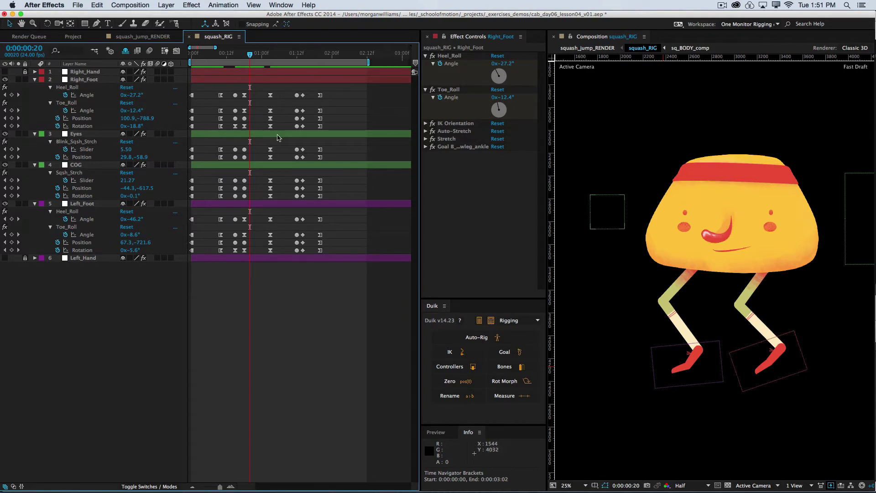
Step: Select both feet's Heel_Roll, Toe_Roll and Rotation keyframes at the apex, excluding Position, and move the current time to 0:00:01:03
click(280, 91)
drag(279, 90, 265, 104)
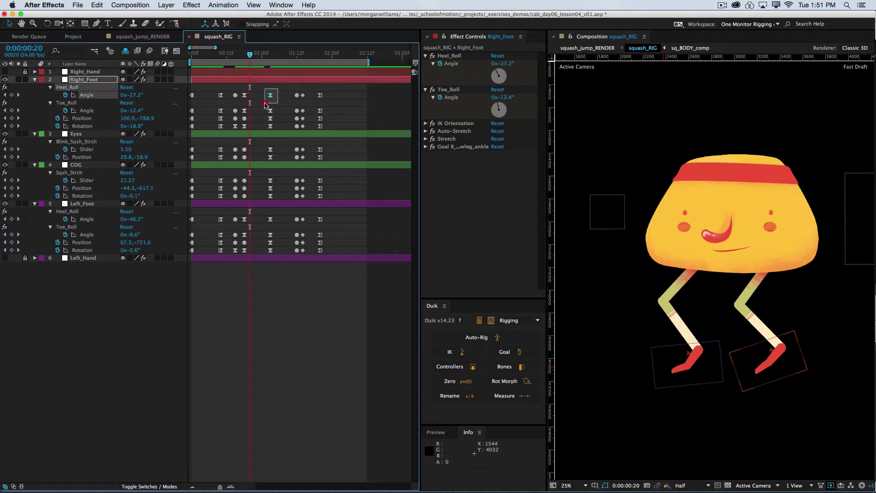
shift+click(269, 119)
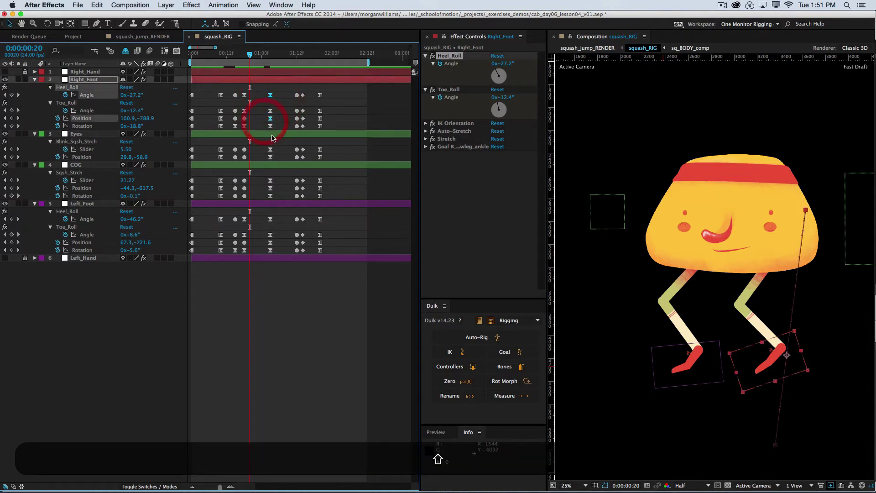
click(270, 110)
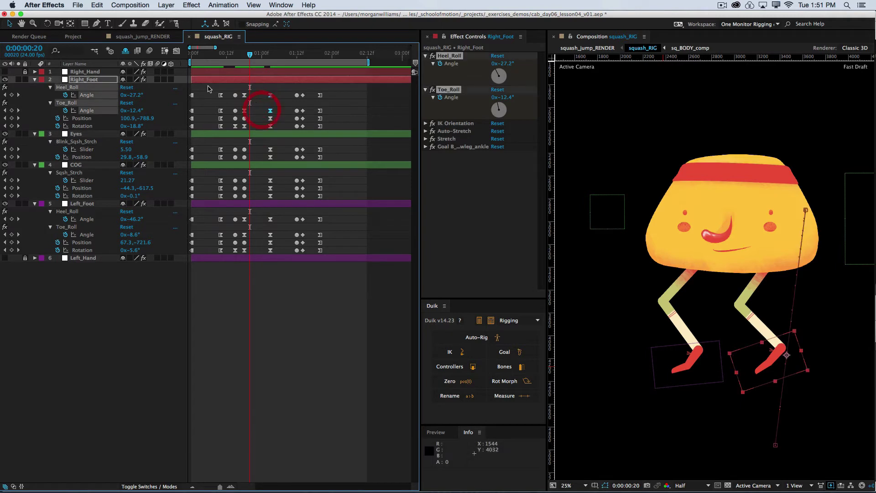
shift+click(270, 95)
shift+click(271, 127)
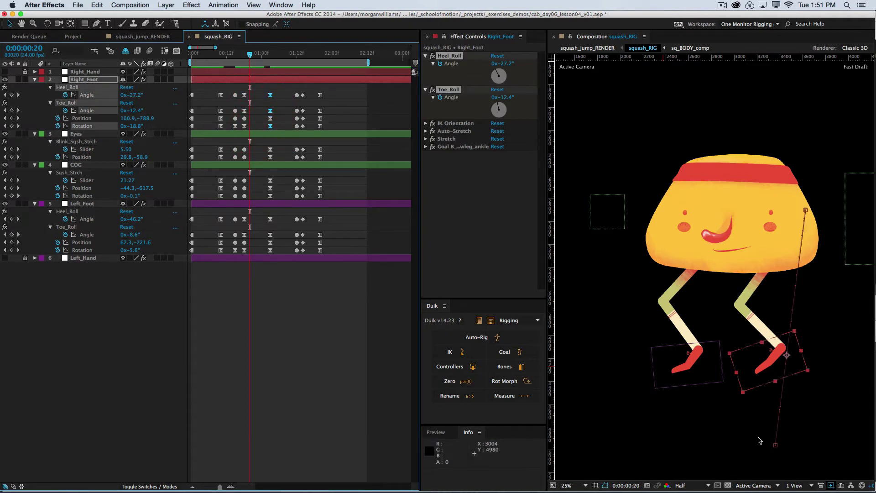
shift+click(270, 219)
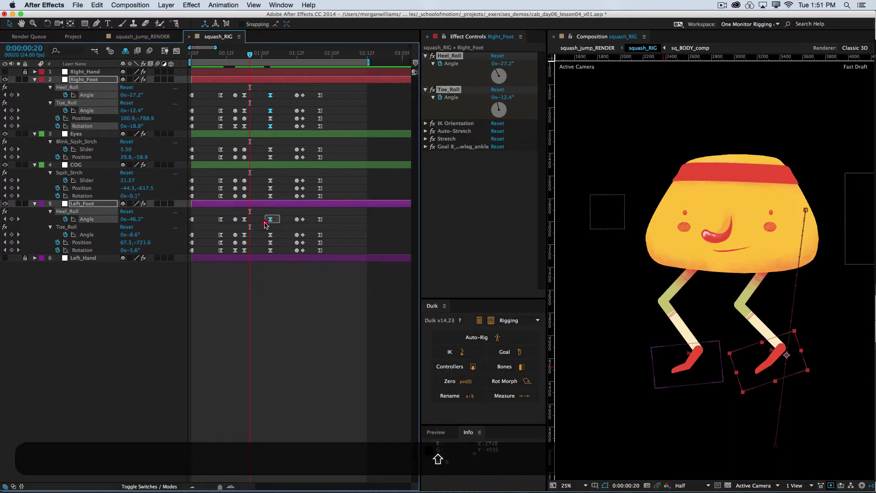
shift+click(270, 235)
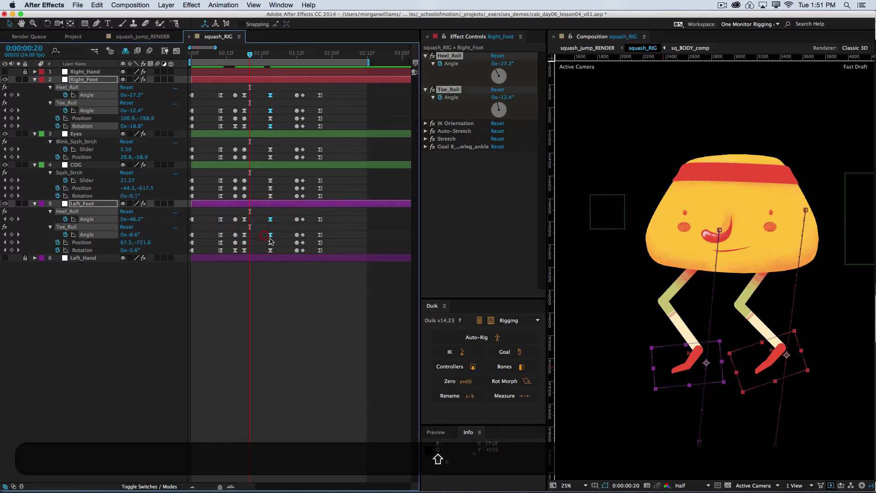
shift+click(271, 250)
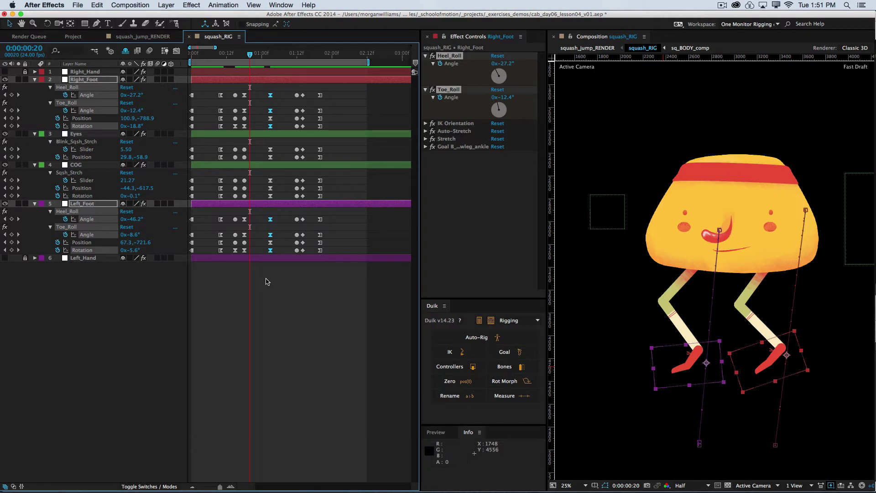
key(k)
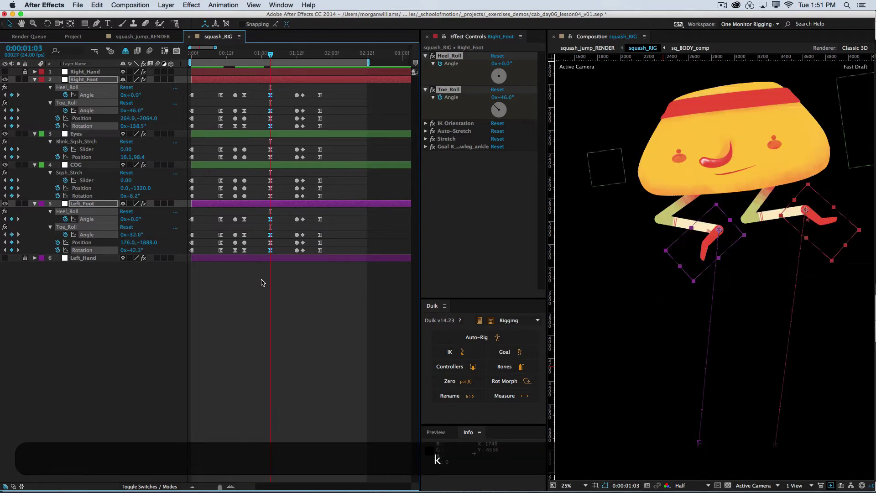
Step: Display the selected foot roll and rotation curves as speed graphs in the Graph Editor, framed around the apex keyframes
click(177, 52)
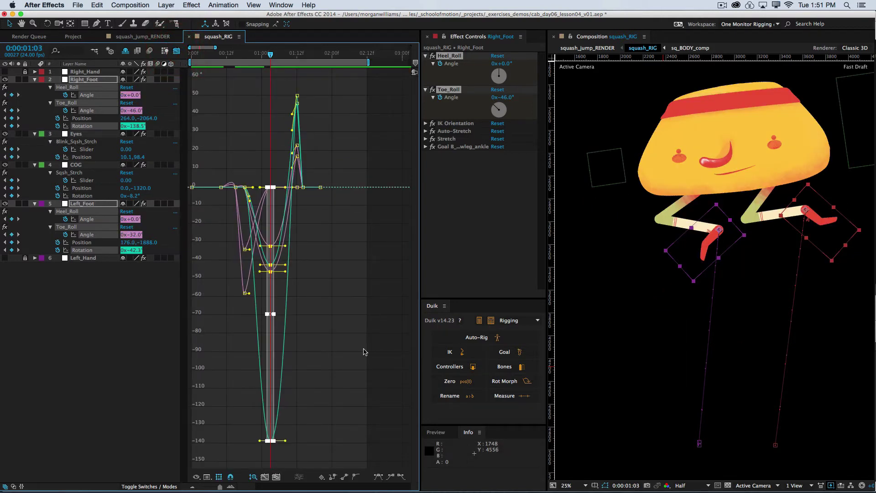
click(222, 475)
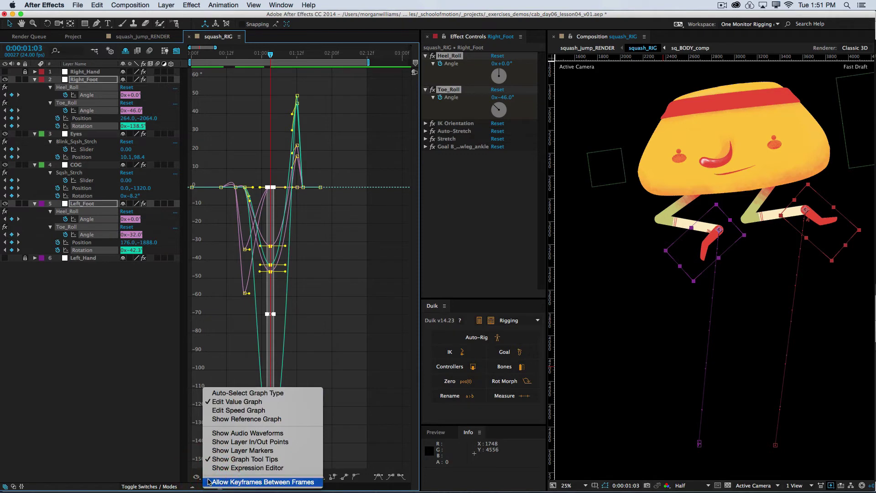
click(238, 410)
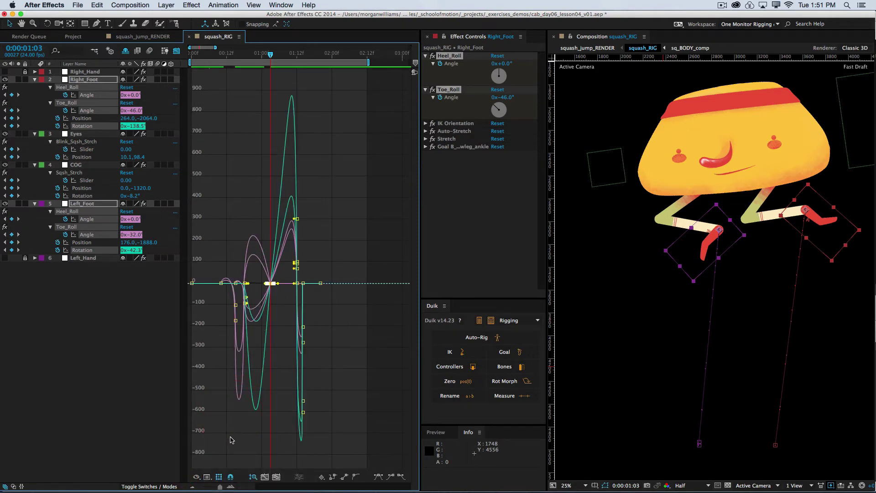
key(equal)
key(equal)
key(equal)
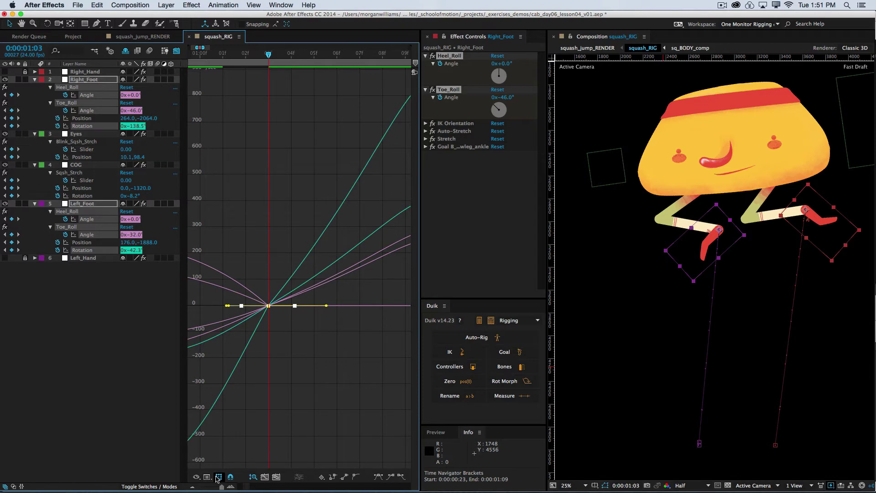
key(minus)
key(minus)
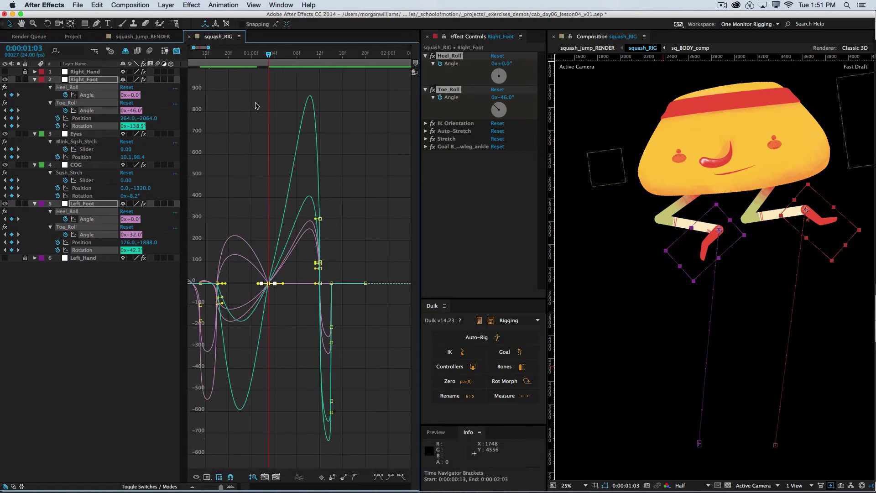
Step: At 0:00:00:20, lengthen the incoming influence of both feet's Heel_Roll, Toe_Roll and Rotation keyframes at the apex, keeping their speed near zero
drag(270, 53, 230, 79)
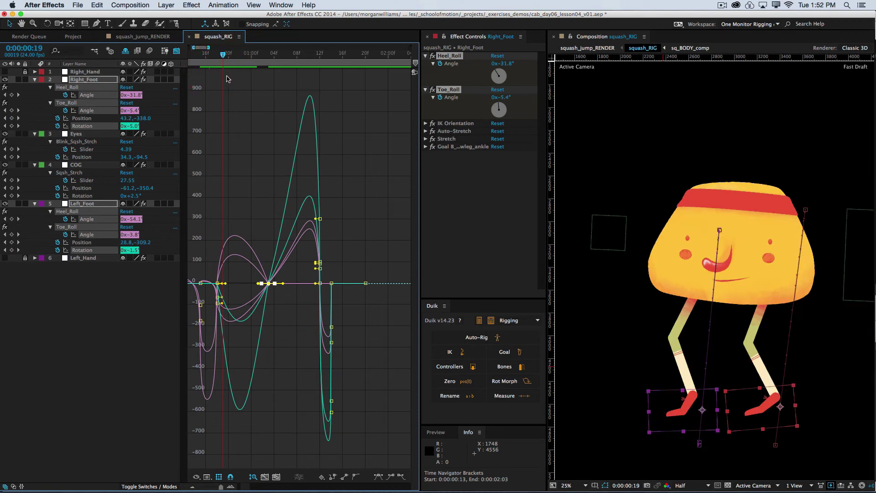
key(super+Left)
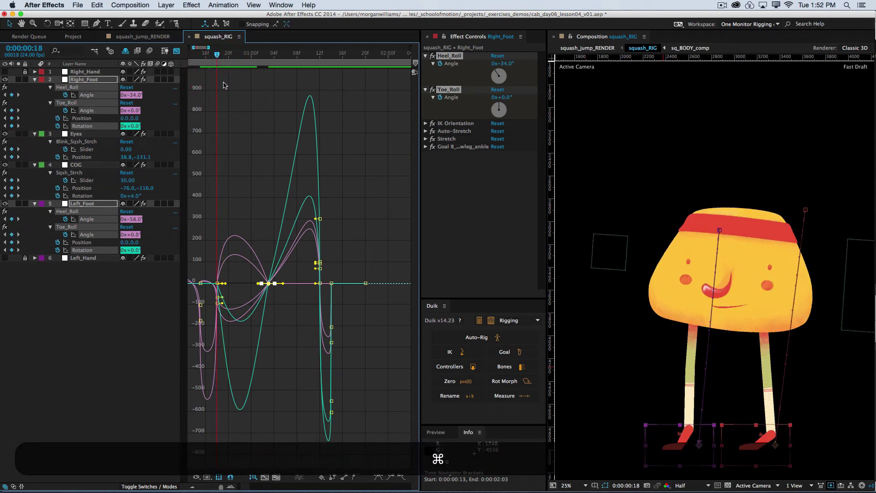
key(super+Right)
key(super+Right)
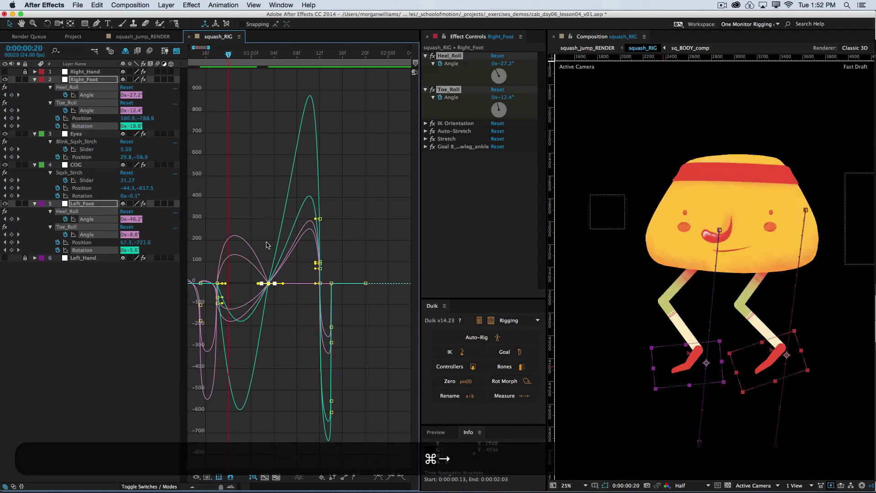
key(=)
key(=)
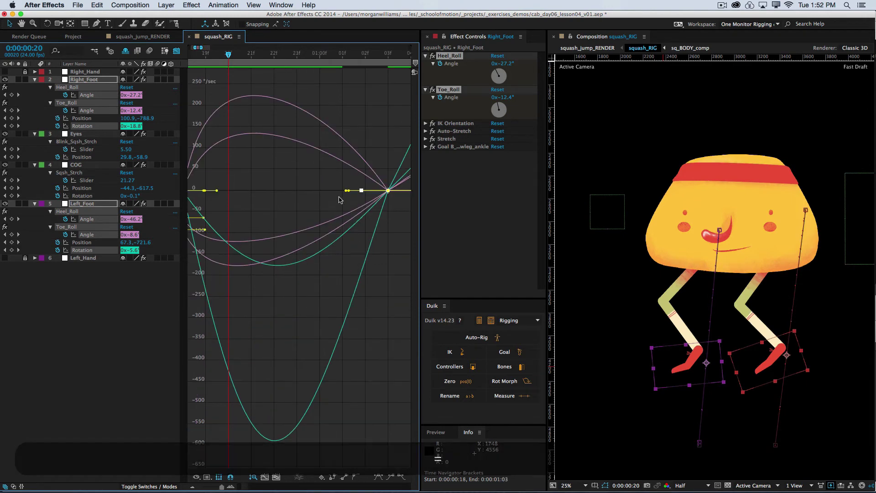
drag(348, 190, 286, 196)
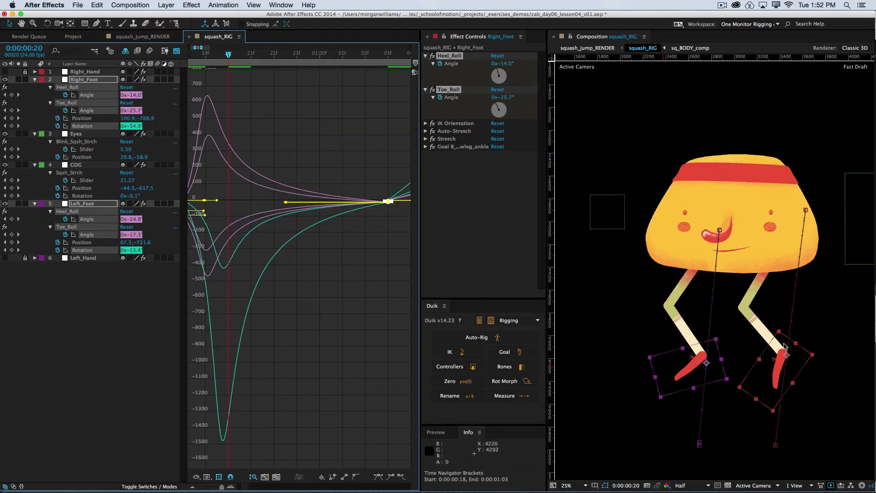
mouse_move(285, 201)
mouse_down()
mouse_move(272, 206)
mouse_move(285, 200)
mouse_up()
click(285, 202)
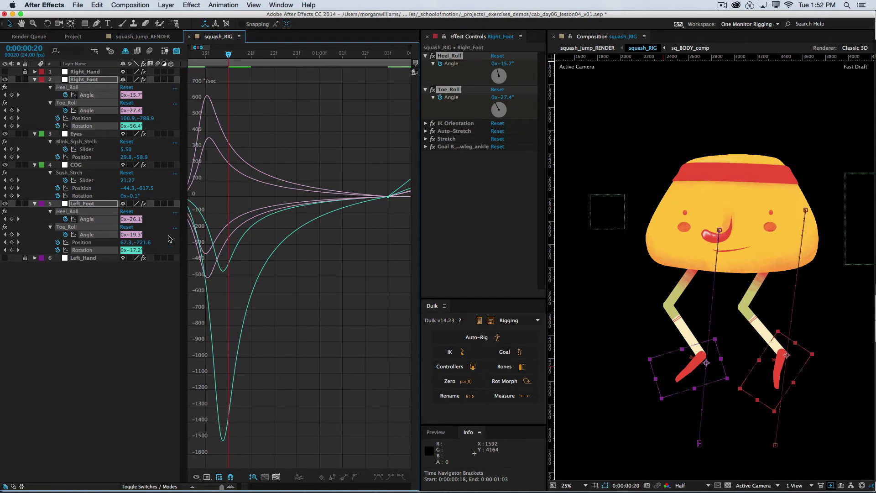
Step: Isolate the left foot's Heel_Roll, Toe_Roll and Rotation curves and try adjusting their incoming influence at the apex
click(82, 204)
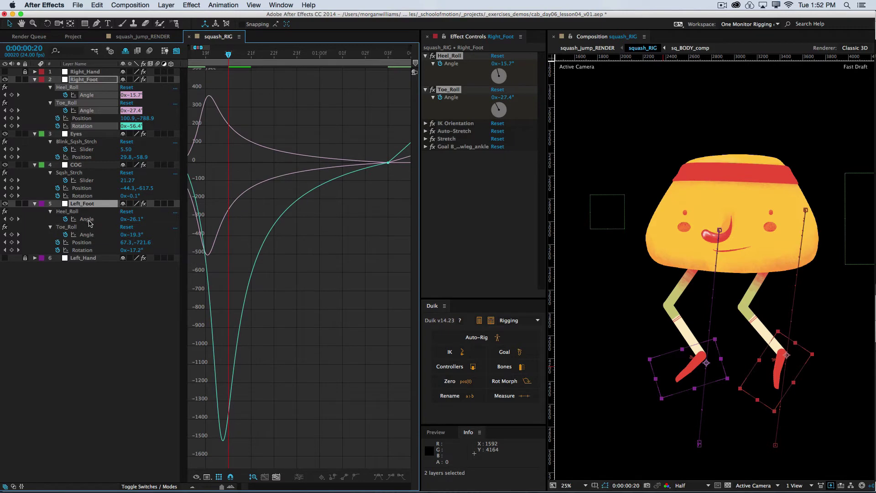
click(87, 220)
super+click(86, 234)
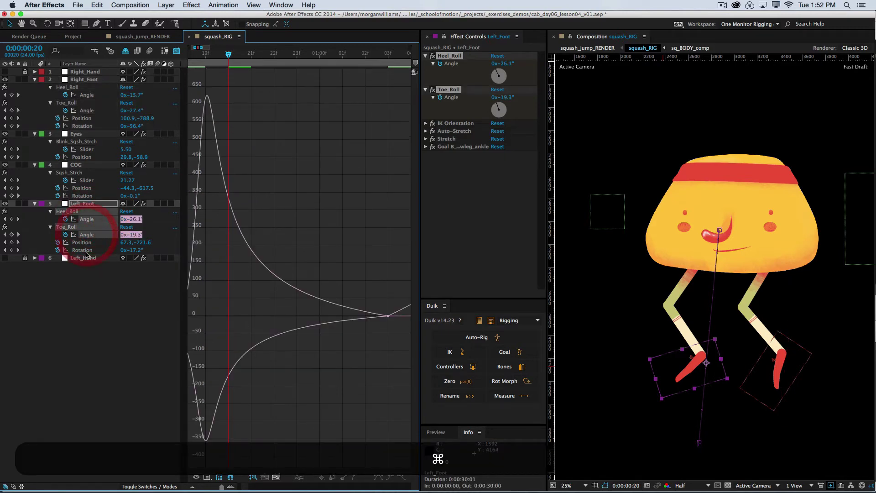
super+click(83, 250)
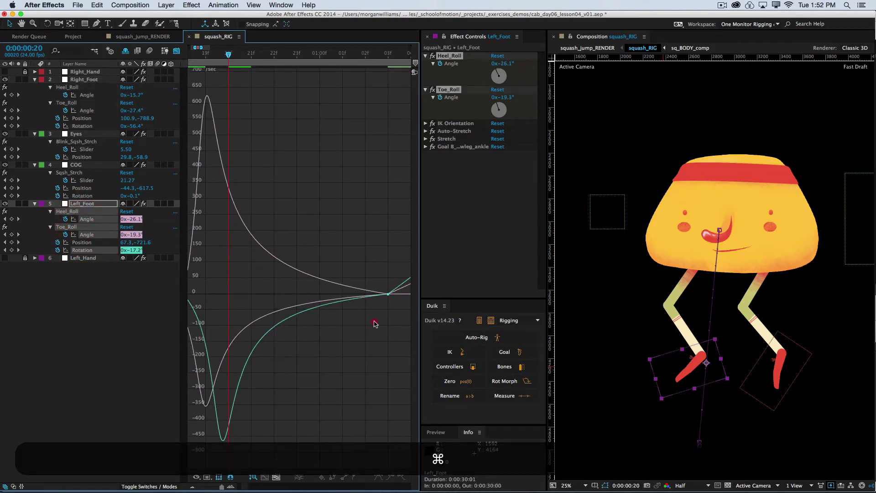
drag(372, 327, 408, 268)
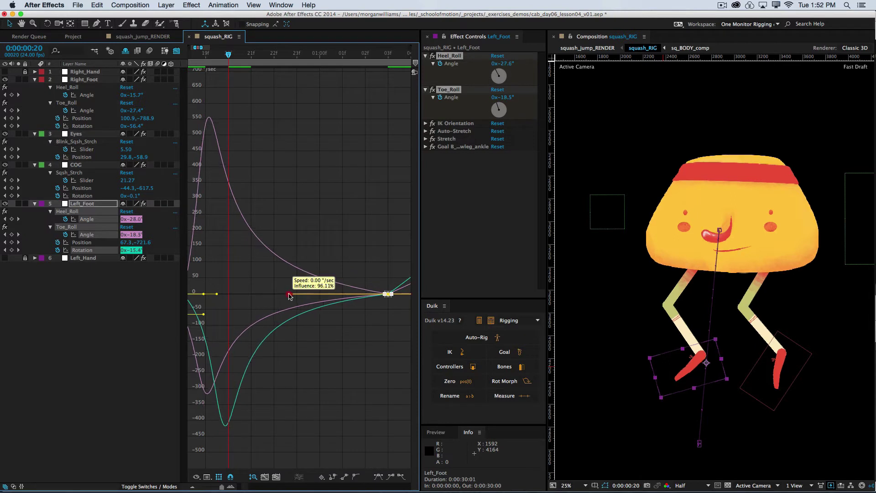
drag(227, 291, 203, 307)
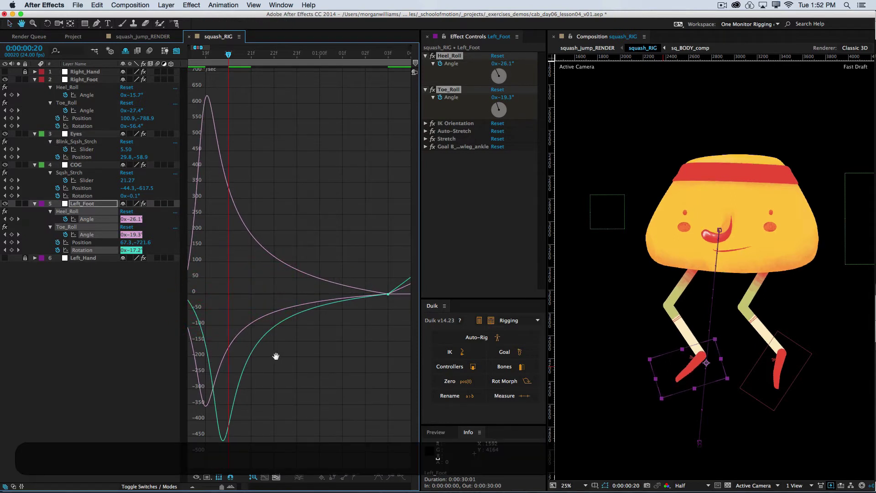
Step: Shorten the outgoing influence of the left foot's roll and rotation keyframes at take-off, 0:00:00:18
drag(276, 354, 328, 358)
click(237, 297)
drag(238, 298, 220, 321)
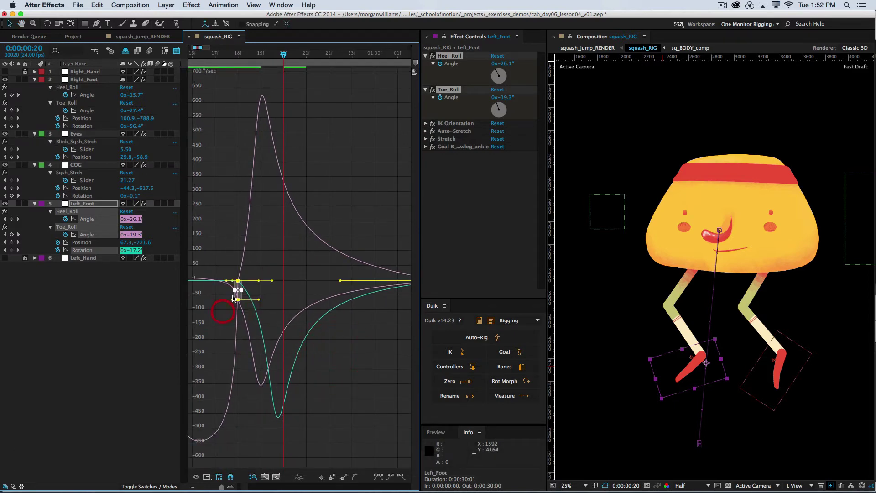
drag(274, 281, 264, 285)
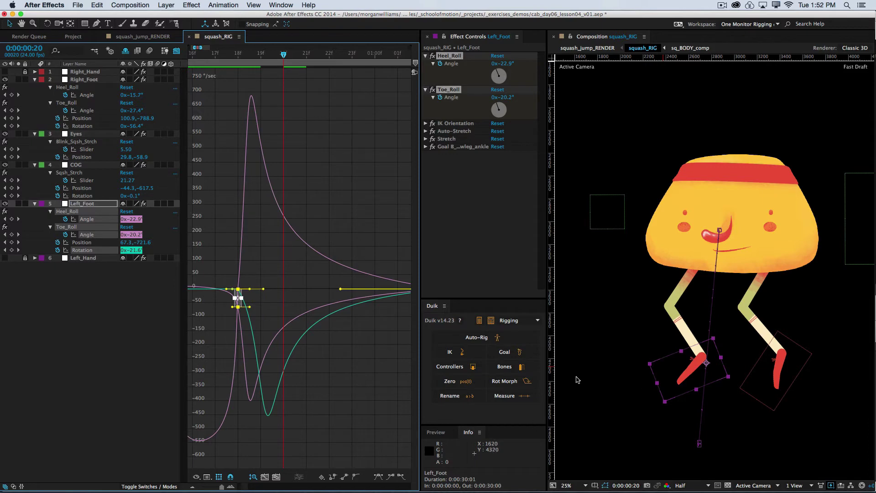
Step: Save the project and preview the jump with the composition view at 12.5%
key(super+minus)
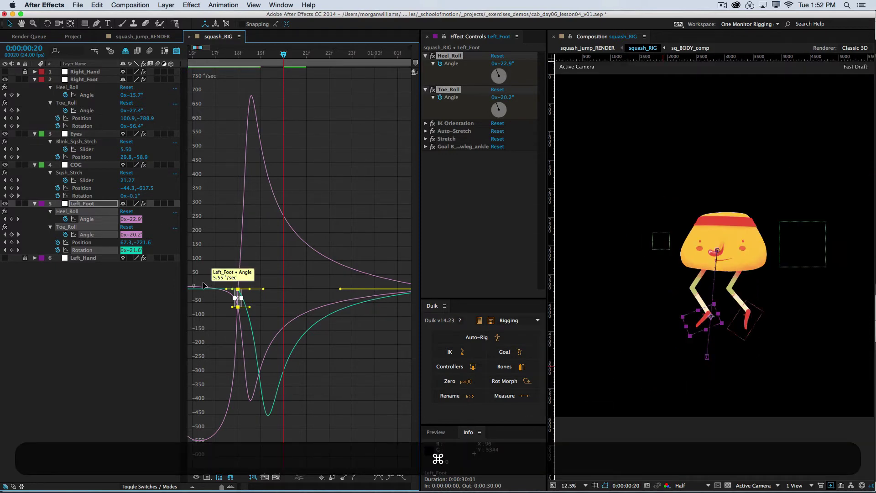
key(super+s)
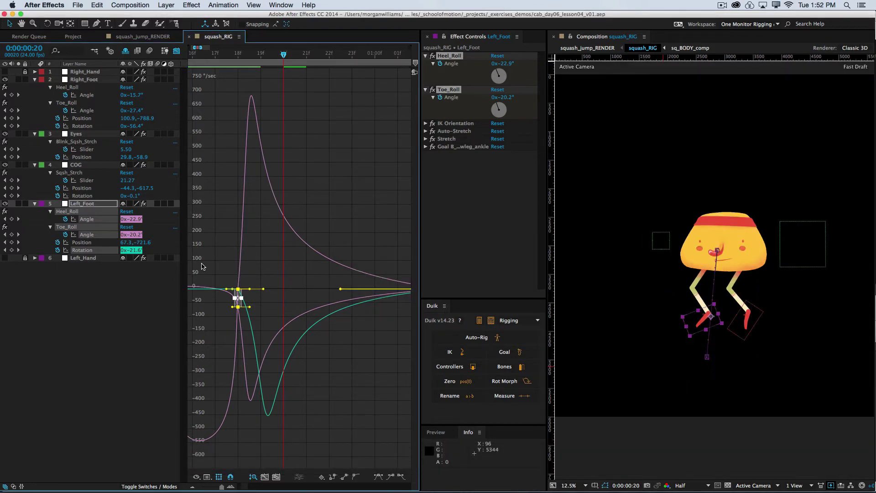
key(0)
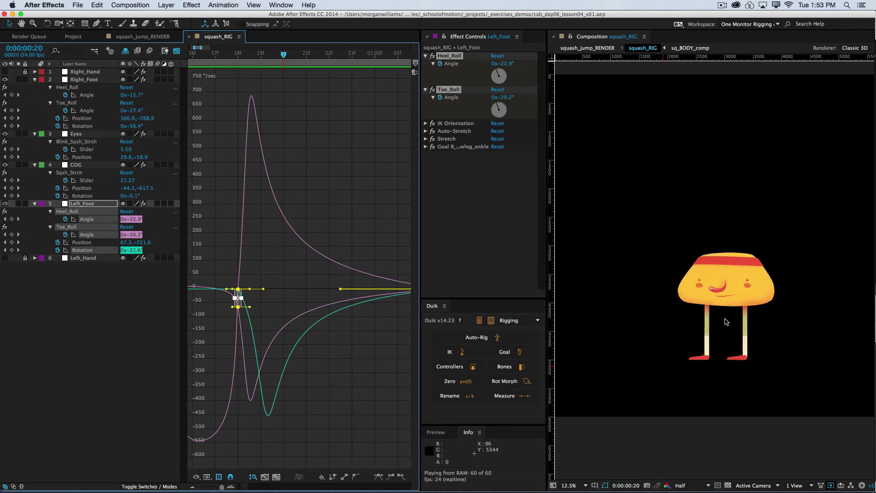
key(space)
Step: Step frame by frame from 0:00:00:18 to 0:00:01:03, examining how the feet rotate from take-off to the apex
click(234, 57)
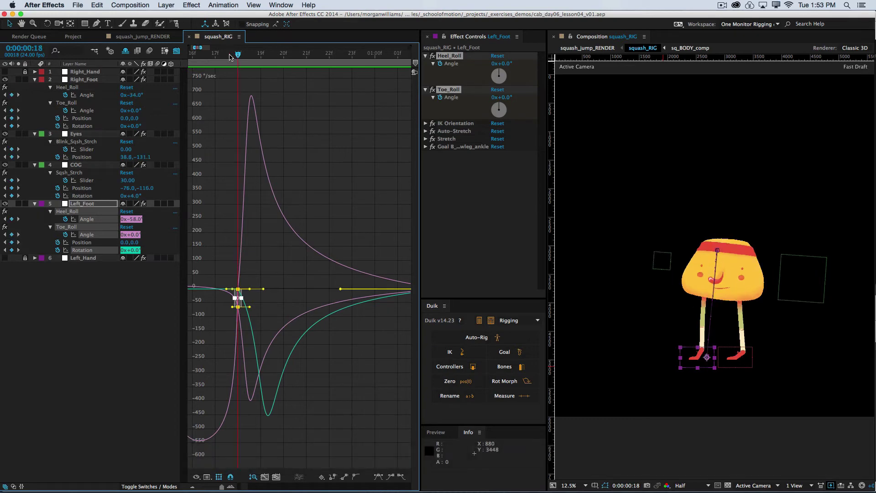
key(super+Right)
key(super+Right)
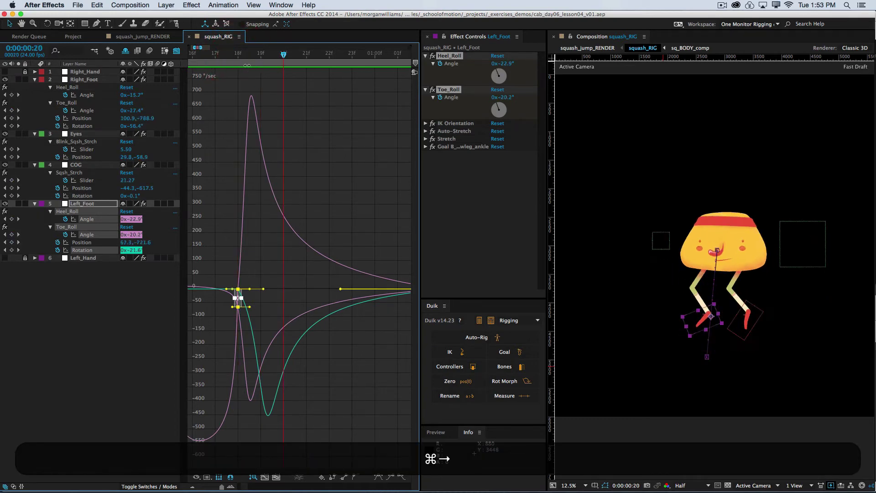
key(super+Right)
key(super+Right)
key(super+Right)
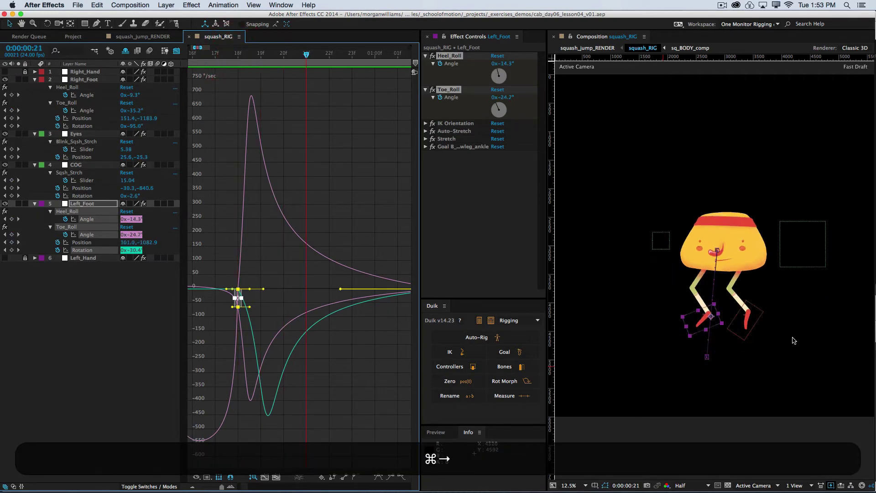
key(super+Right)
key(super+Right)
key(super+Right)
key(super+Right)
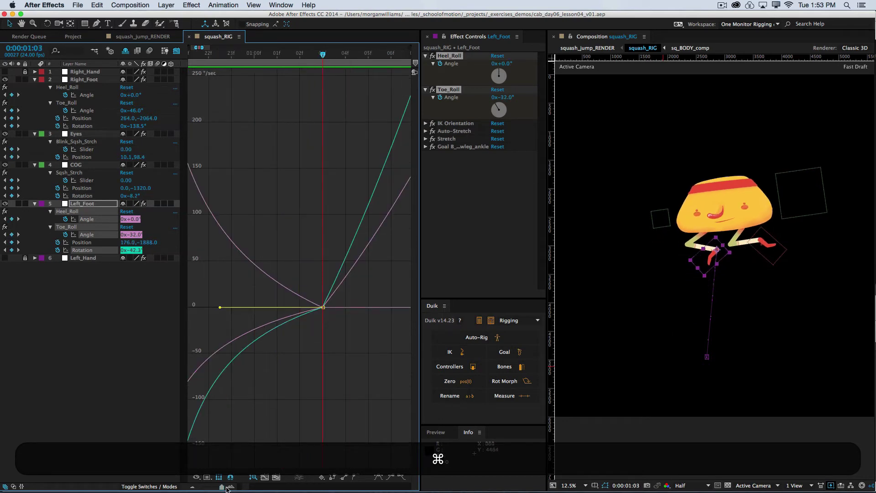
Step: Switch from the Graph Editor to the keyframe view showing the whole jump, and save the project
drag(222, 487, 221, 489)
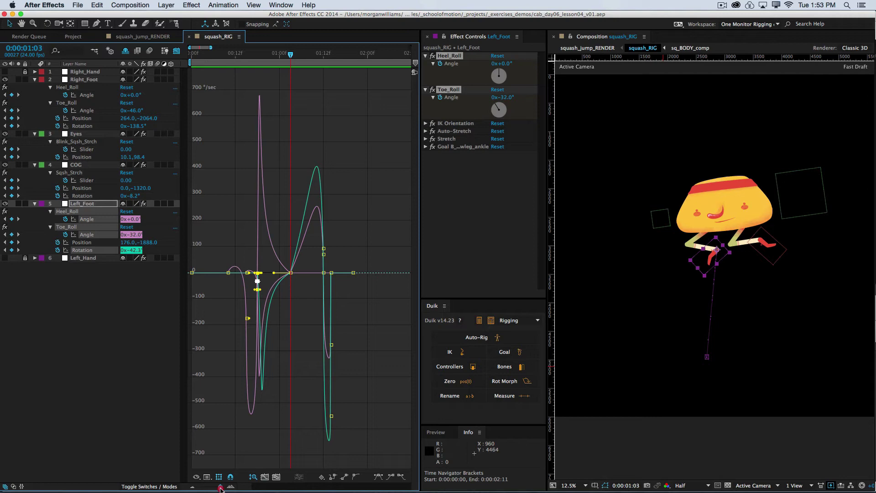
drag(220, 489, 219, 489)
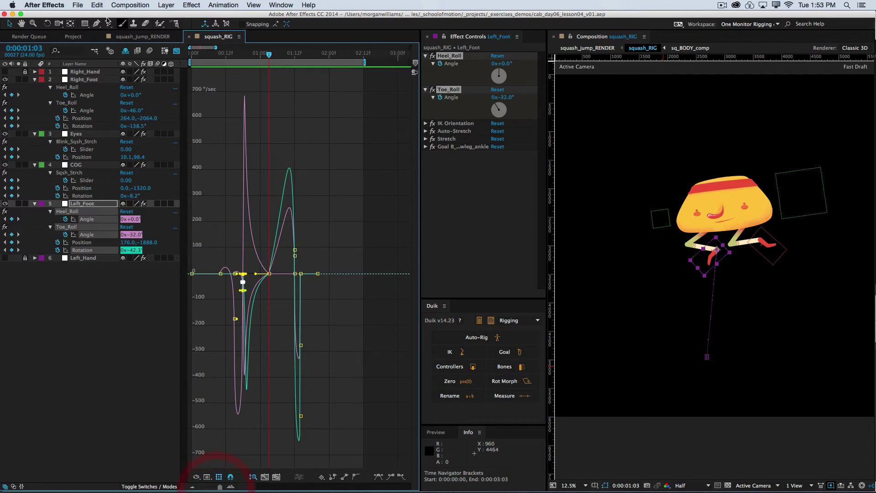
click(177, 51)
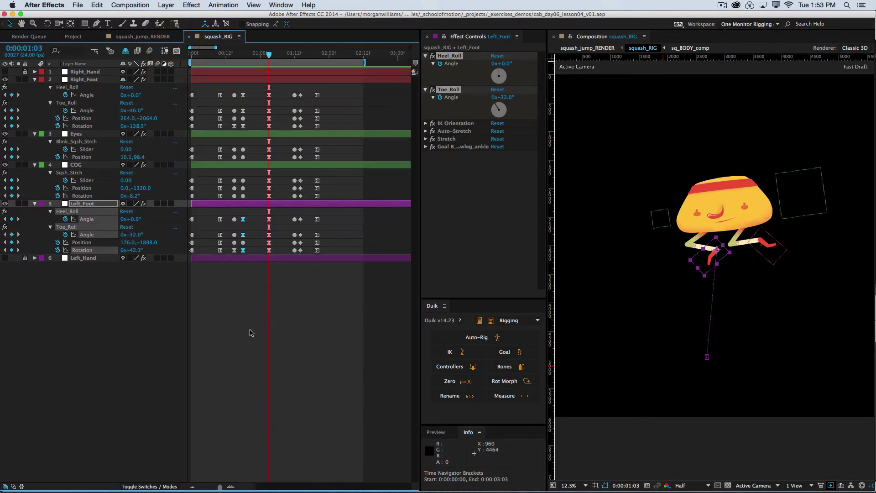
key(super+s)
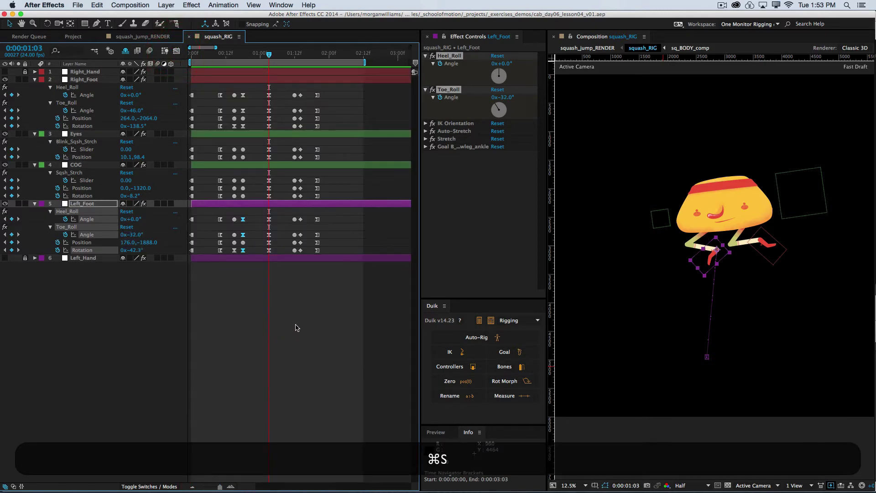
Step: Preview the jump, then compare the foot poses at landing between 0:00:01:12 and 0:00:01:14, ending on 0:00:01:12
click(298, 329)
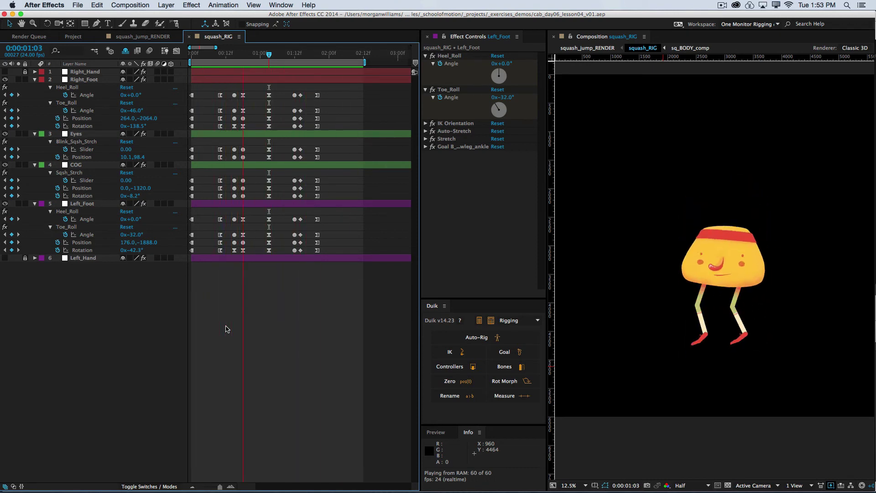
key(space)
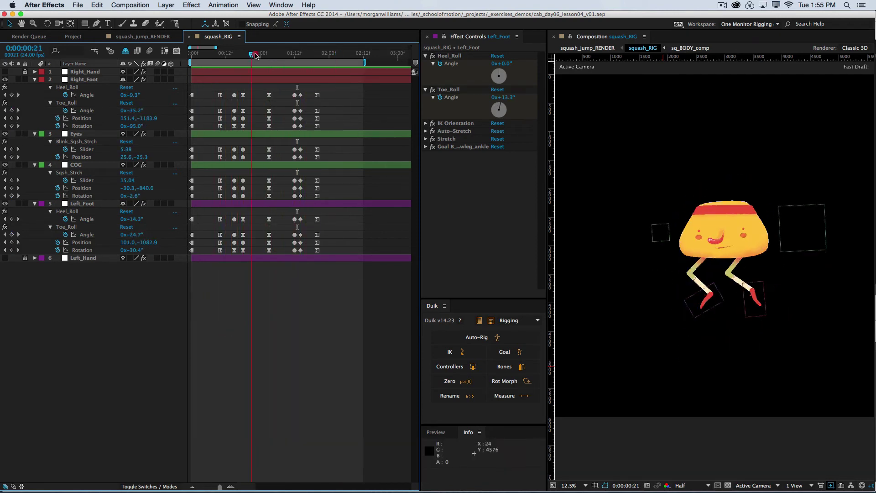
drag(254, 53, 295, 56)
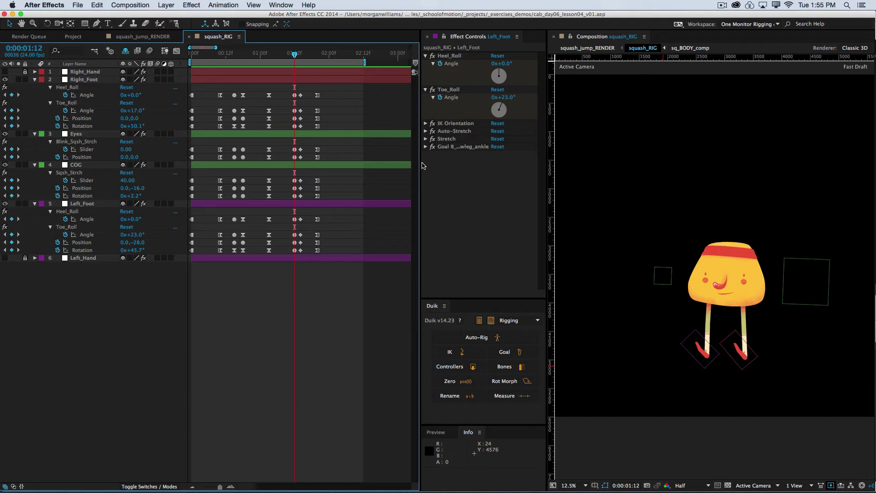
key(super+equal)
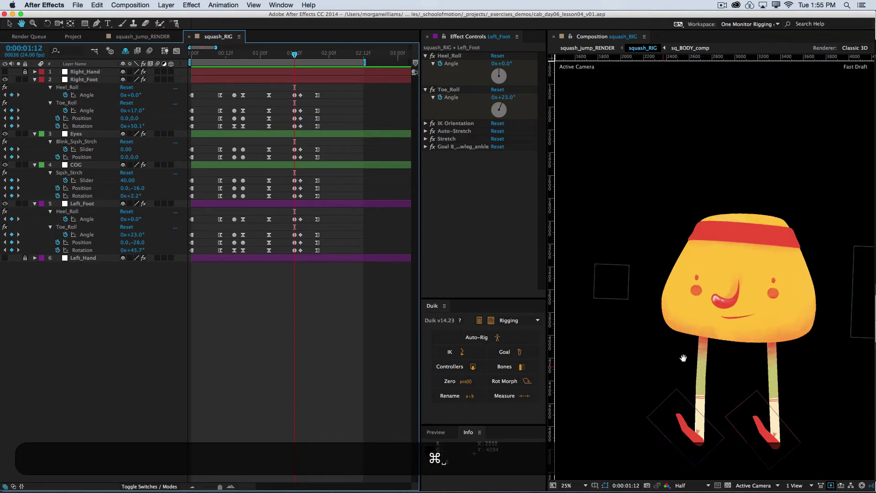
drag(683, 358, 658, 262)
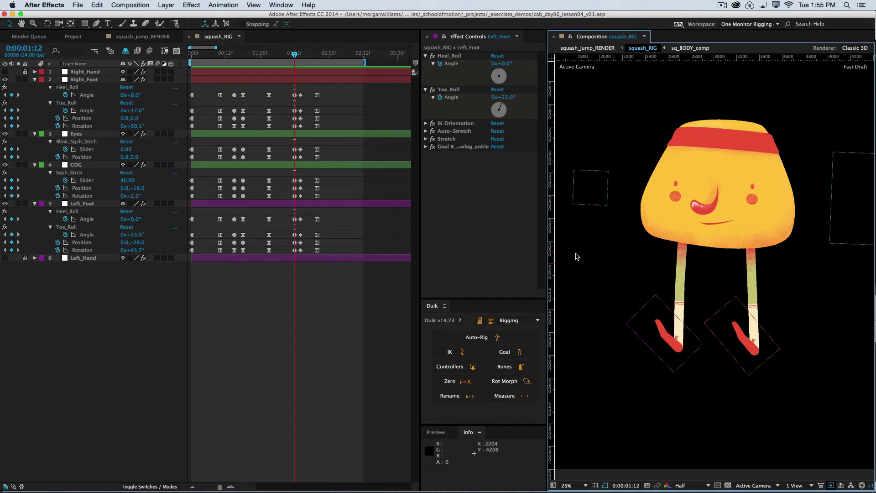
mouse_move(295, 54)
mouse_down()
mouse_move(268, 59)
mouse_move(295, 59)
mouse_up()
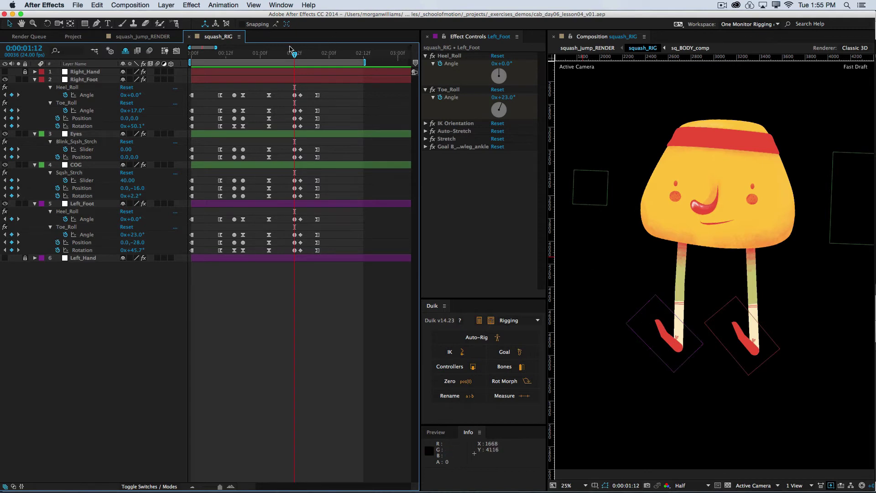
drag(294, 56, 301, 55)
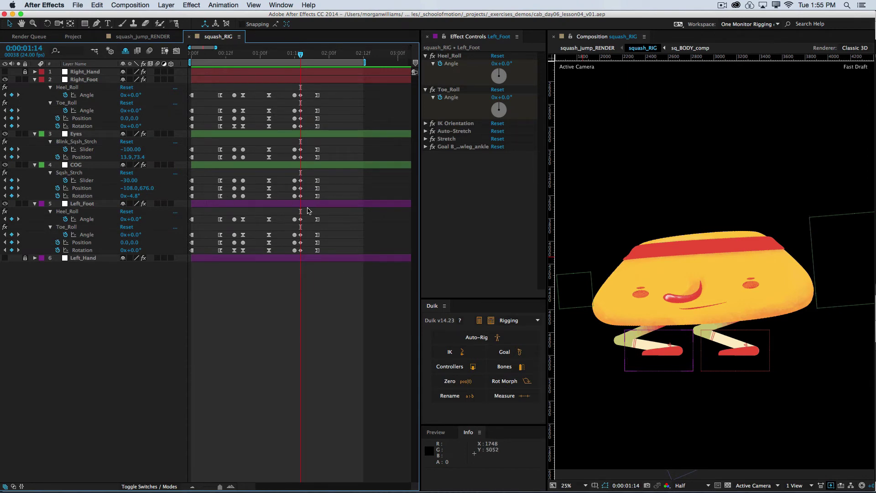
drag(300, 55, 295, 55)
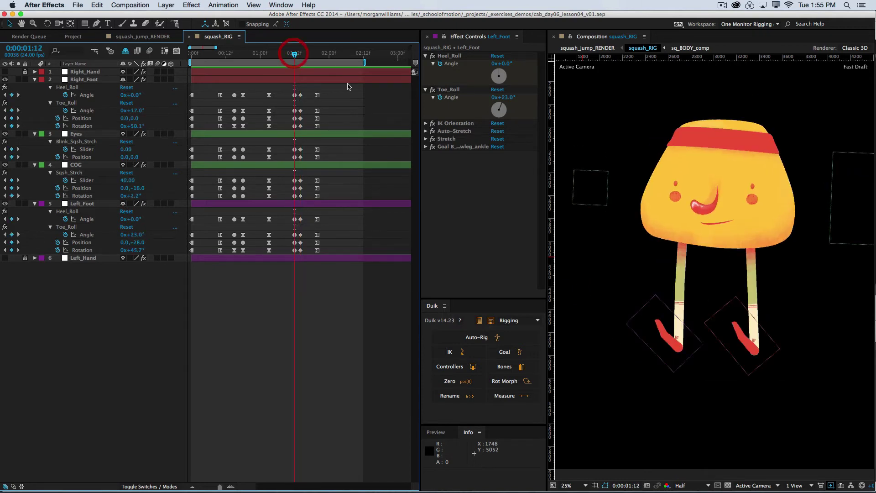
Step: Try shifting Right_Foot's Heel_Roll, Toe_Roll and Rotation landing keyframes one frame later, to 0:00:01:13 and 0:00:01:15
click(301, 95)
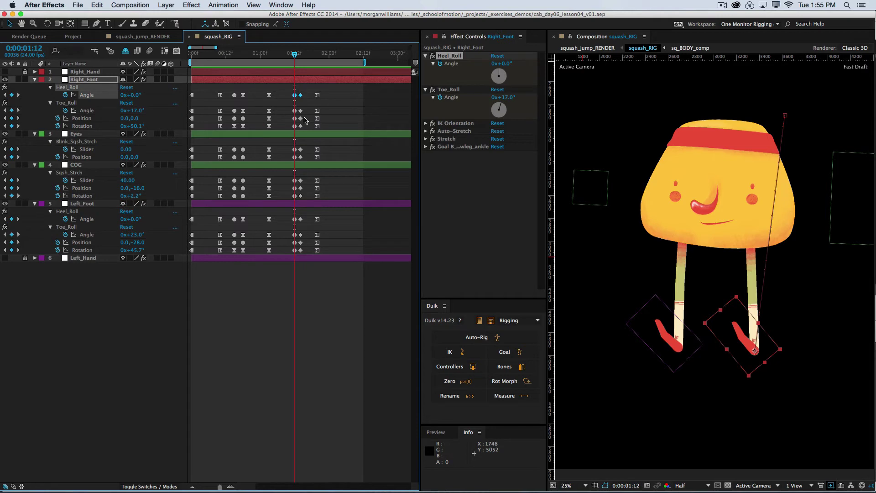
key(shift)
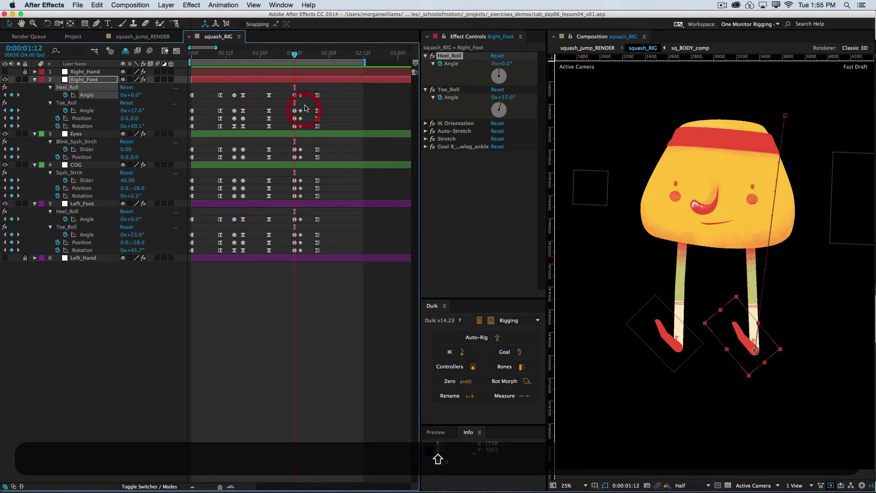
click(297, 111)
shift+click(297, 126)
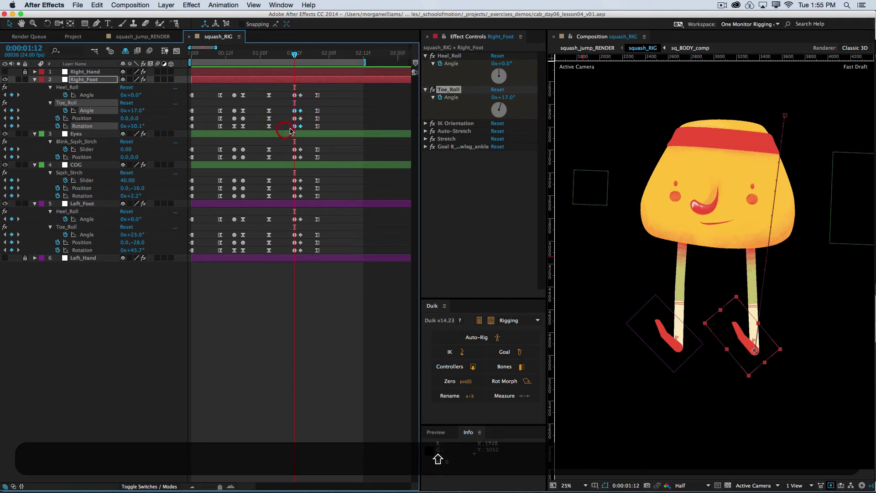
shift+click(303, 95)
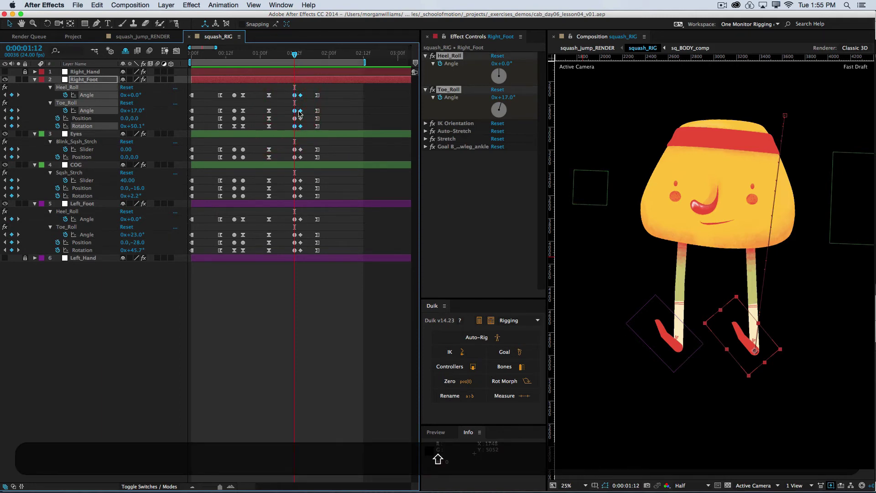
click(301, 111)
drag(301, 111, 303, 112)
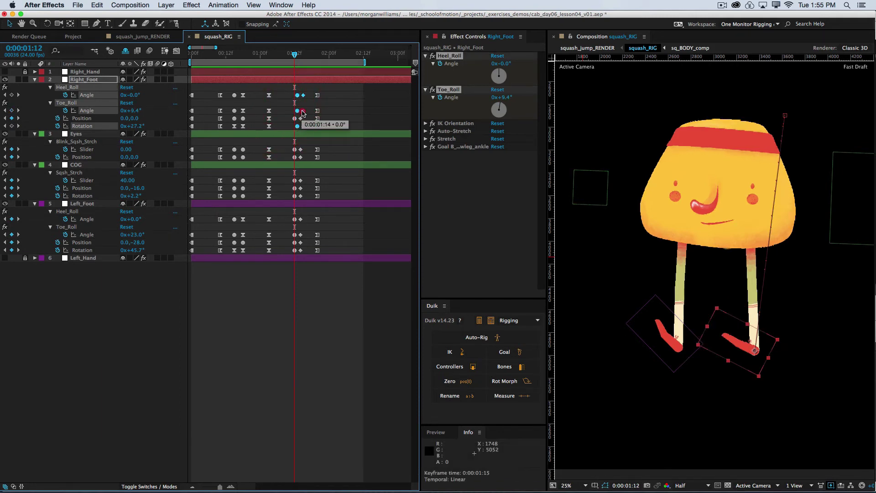
click(305, 92)
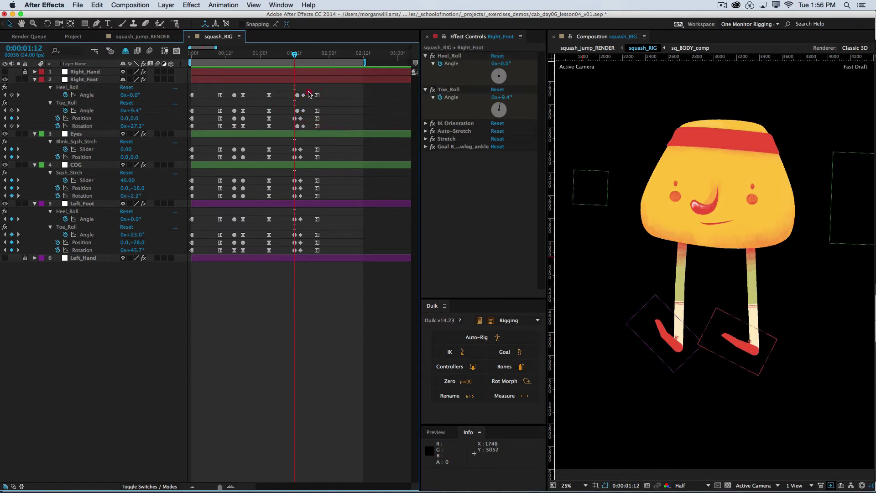
Step: Step through the landing to 0:00:01:15 to check the delayed foot keyframes, and undo the keyframe shift
key(super+Right)
key(super+Right)
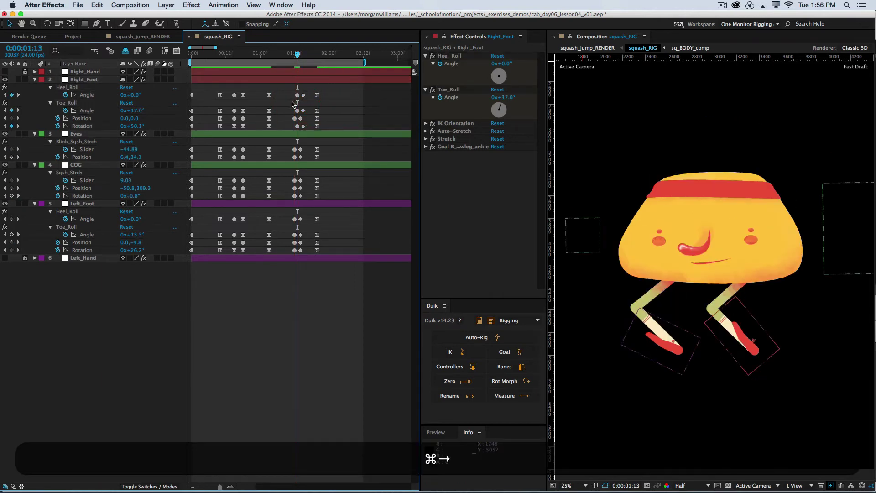
key(super+Right)
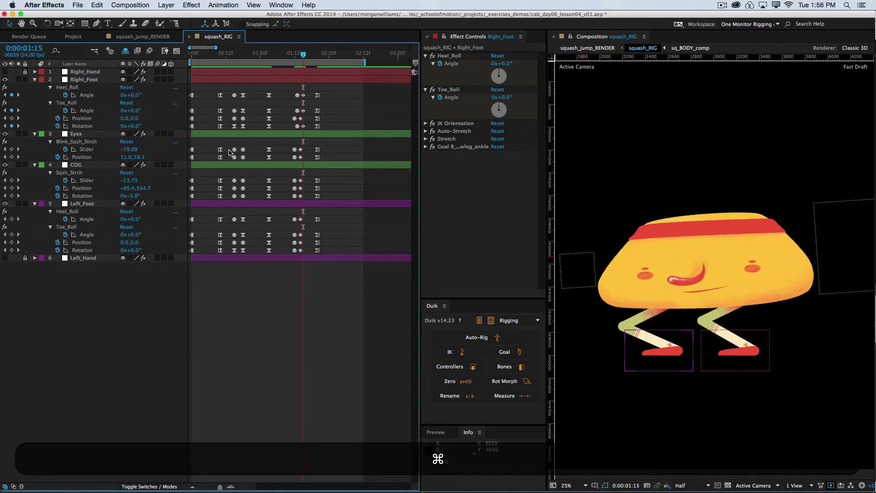
key(super+z)
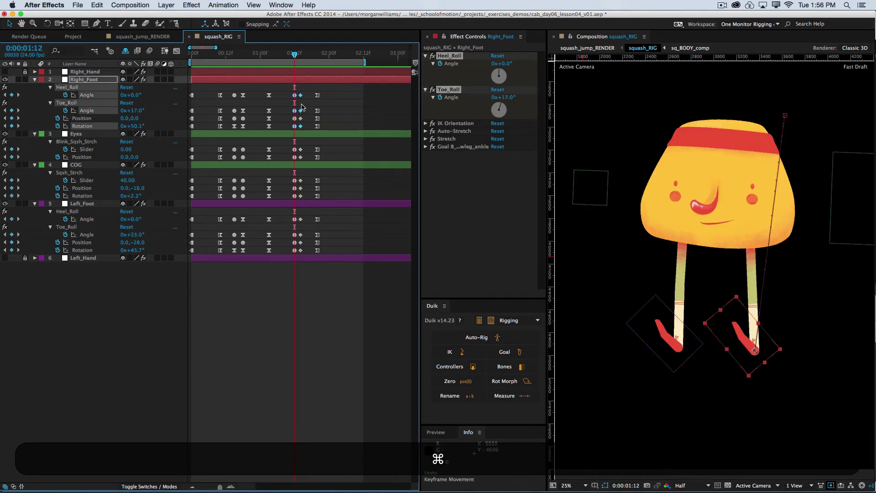
Step: Try delaying only Right_Foot's Toe_Roll and Rotation landing keyframes by one frame, check the landing frames, and undo the move
click(303, 104)
drag(308, 90, 288, 98)
click(295, 110)
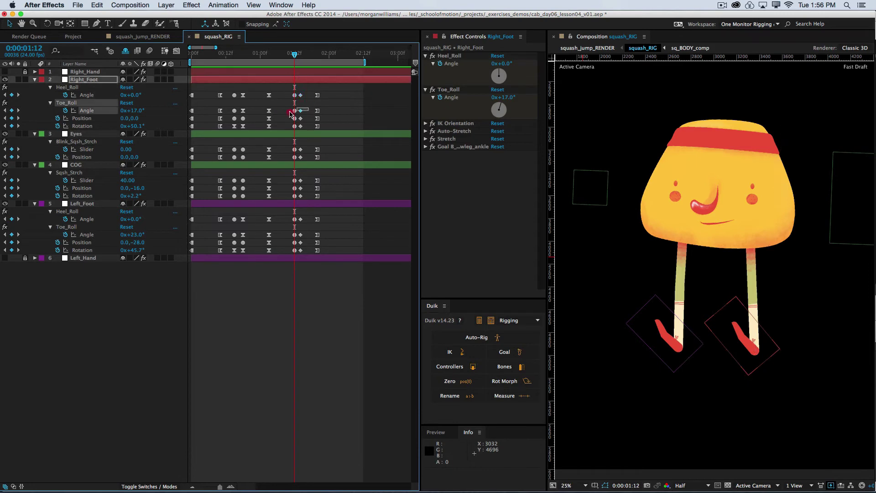
shift+click(295, 126)
key(super+Right)
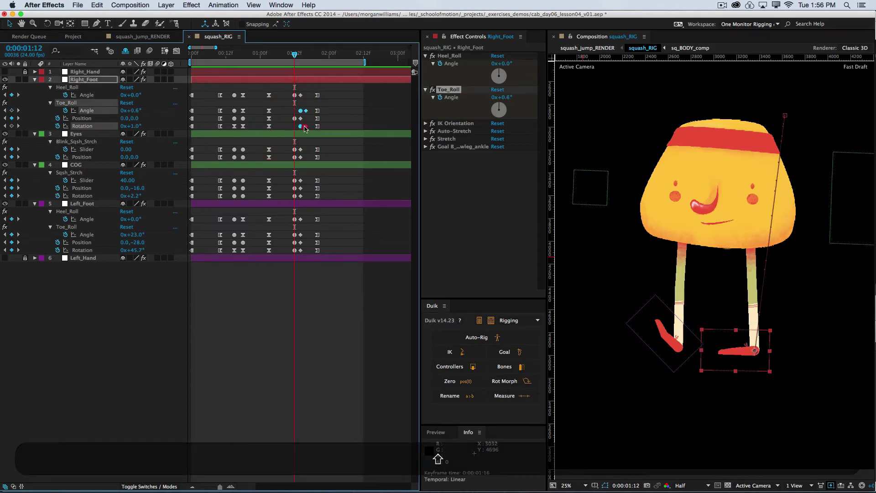
key(super+Right)
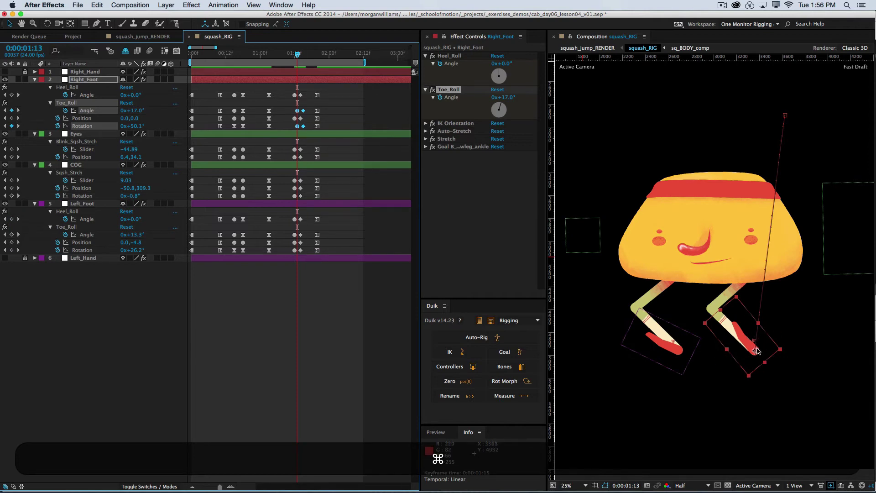
key(super+Right)
key(super+Right)
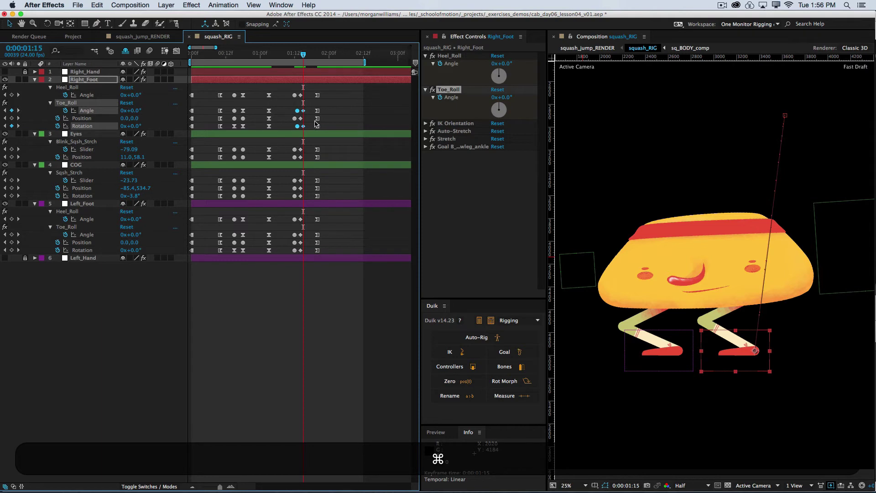
key(super+z)
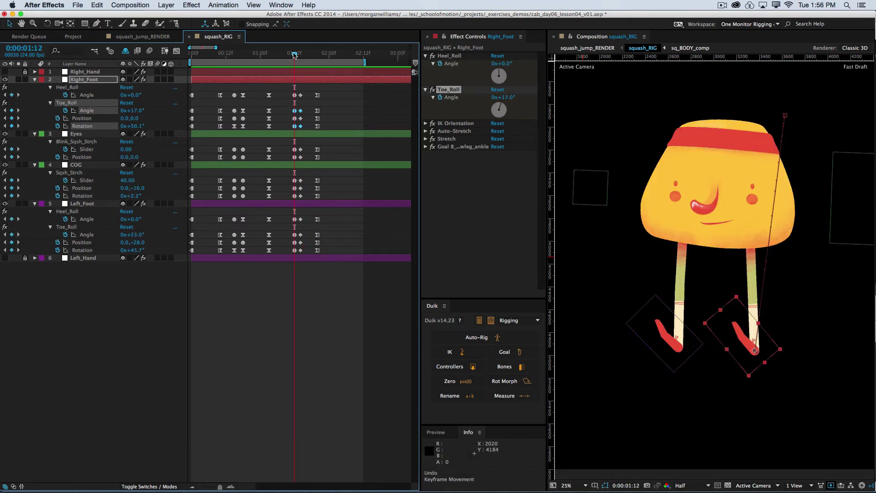
Step: Try delaying the flat-foot Toe_Roll keyframe of both Right_Foot and Left_Foot from 0:00:01:14 to 0:00:01:16
click(303, 54)
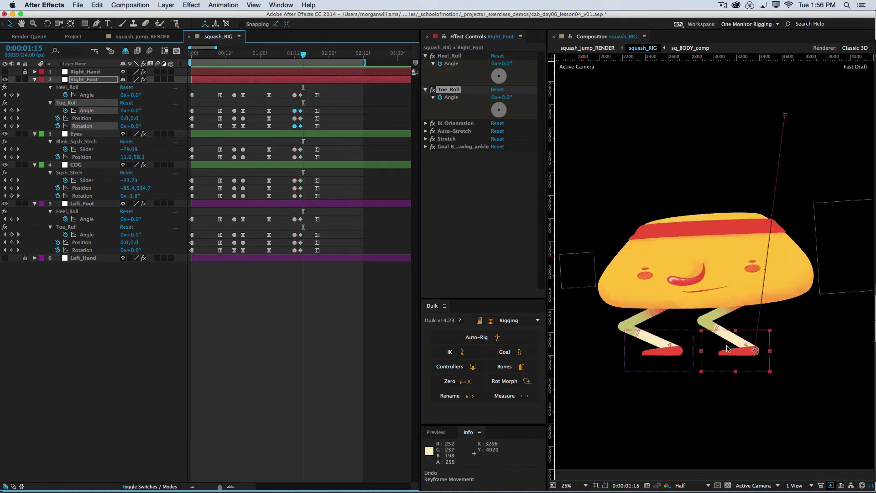
click(306, 54)
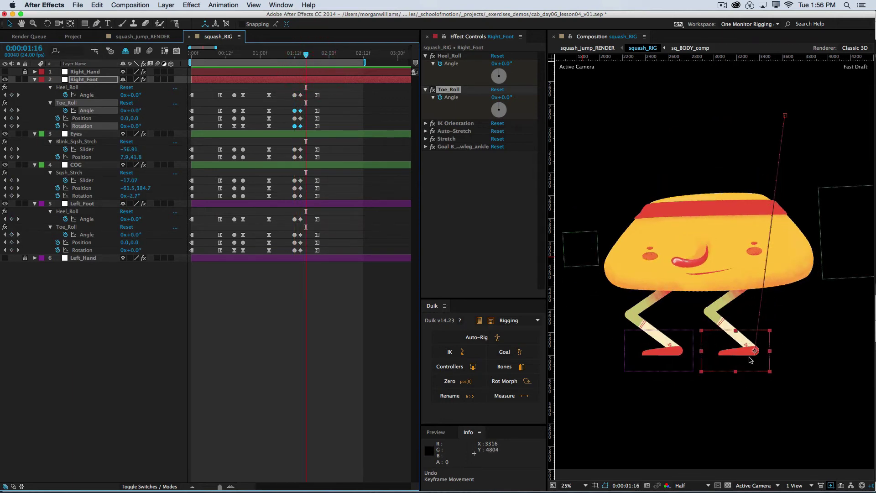
mouse_move(306, 55)
mouse_down()
mouse_move(317, 57)
mouse_move(300, 56)
mouse_up()
click(301, 112)
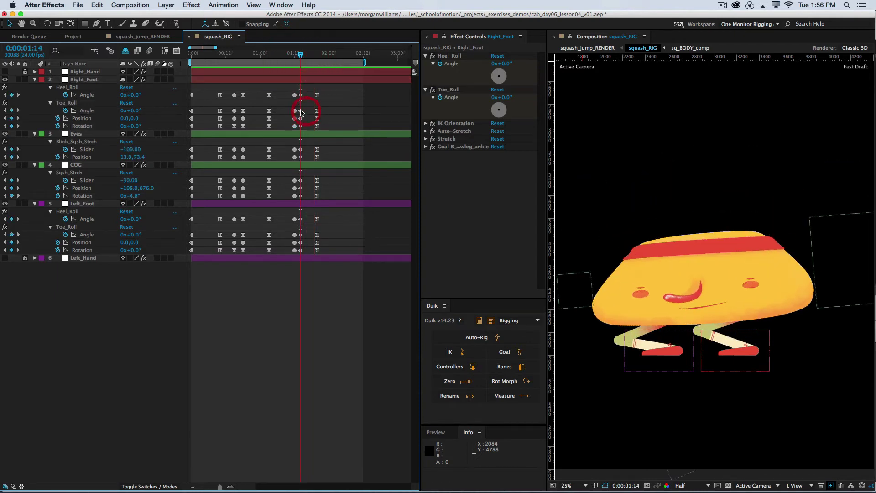
drag(301, 111, 305, 112)
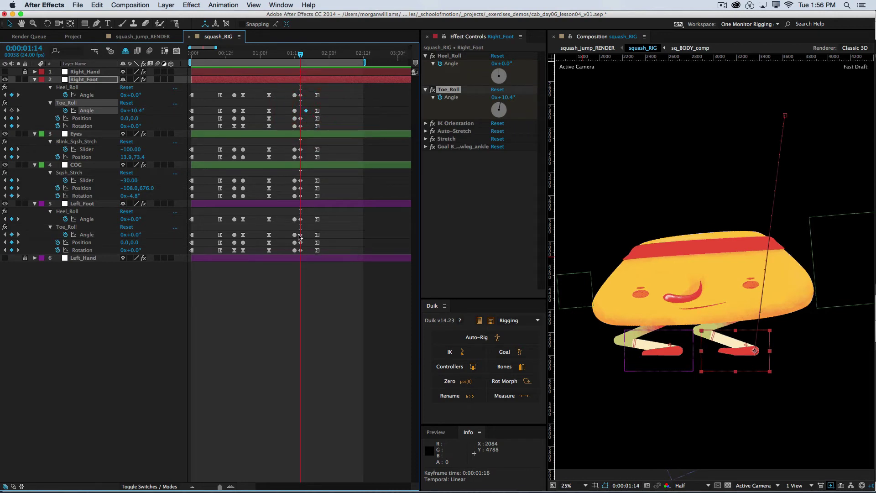
drag(299, 235, 306, 235)
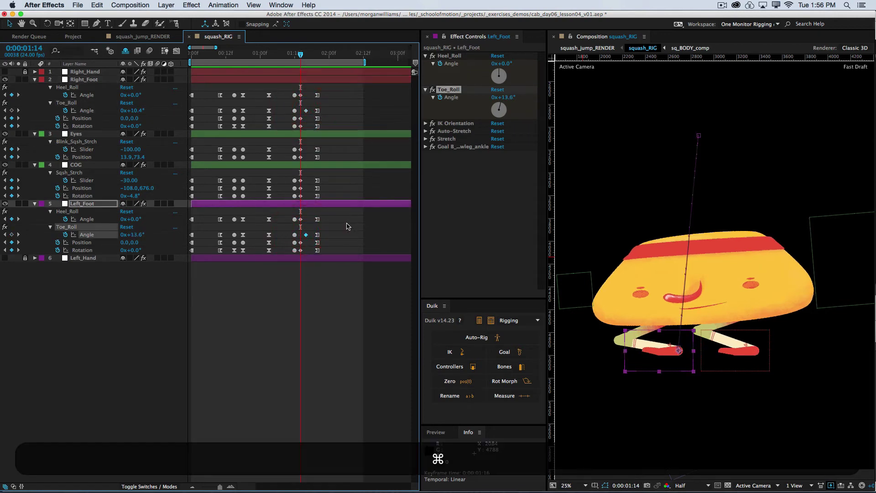
Step: Save the project and preview the jump with the delayed toe roll at landing
key(super+s)
key(0)
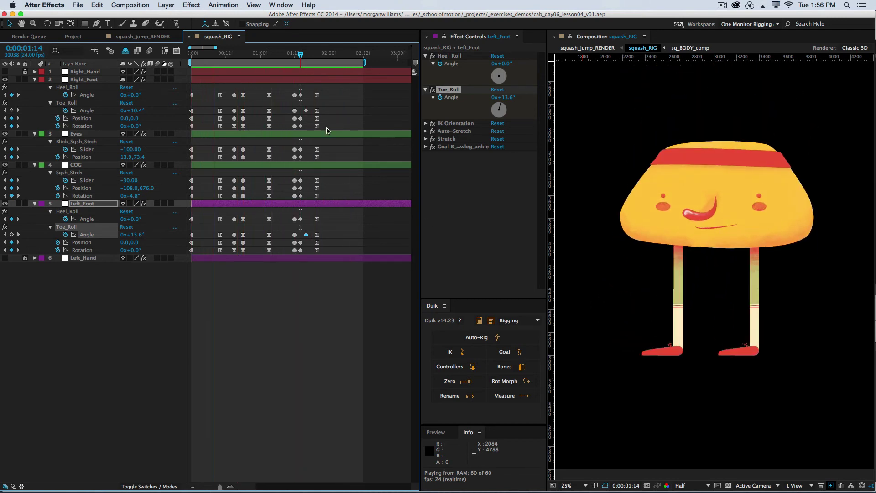
key(space)
Step: Move the flat-foot Toe_Roll keyframes of both feet back to 0:00:01:14
click(303, 118)
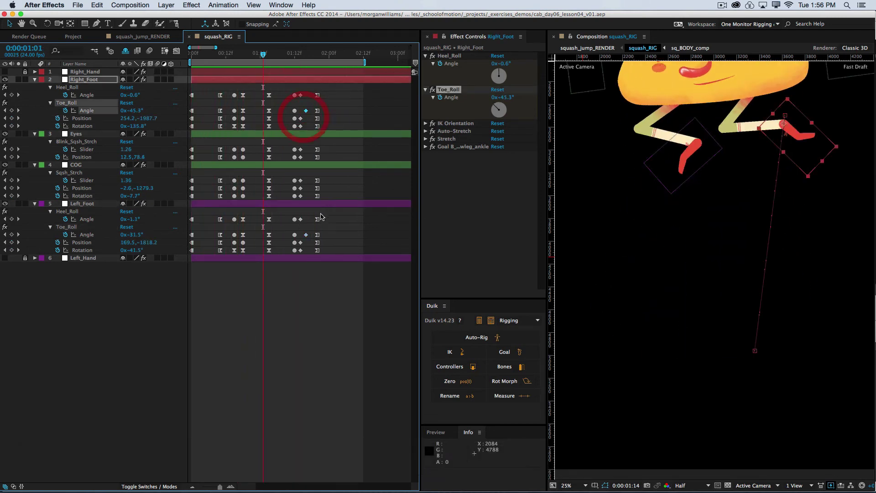
drag(305, 235, 300, 236)
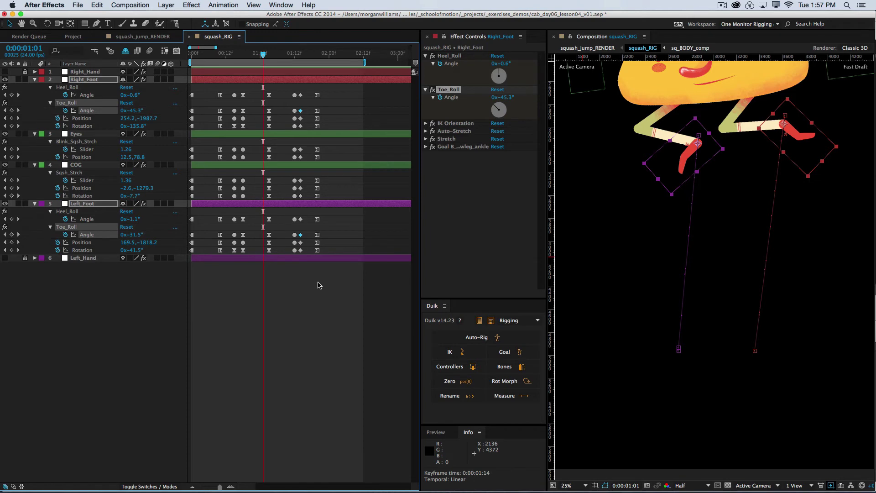
click(331, 307)
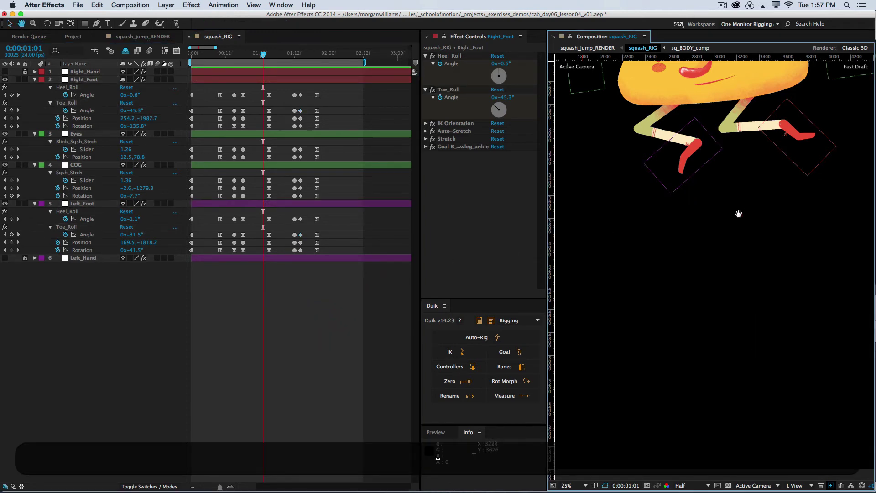
Step: Reframe the composition so the whole character fits from apex to landing at 0:00:01:20, and preview the jump
drag(738, 215, 738, 284)
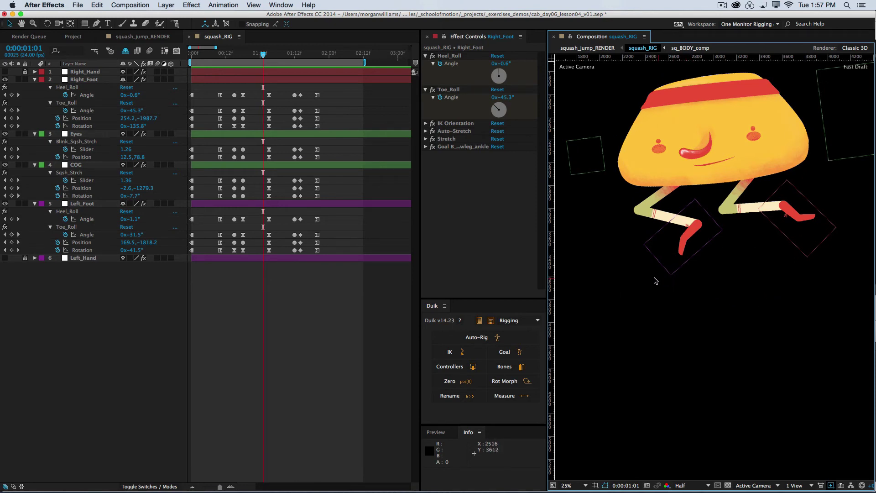
drag(698, 298, 687, 306)
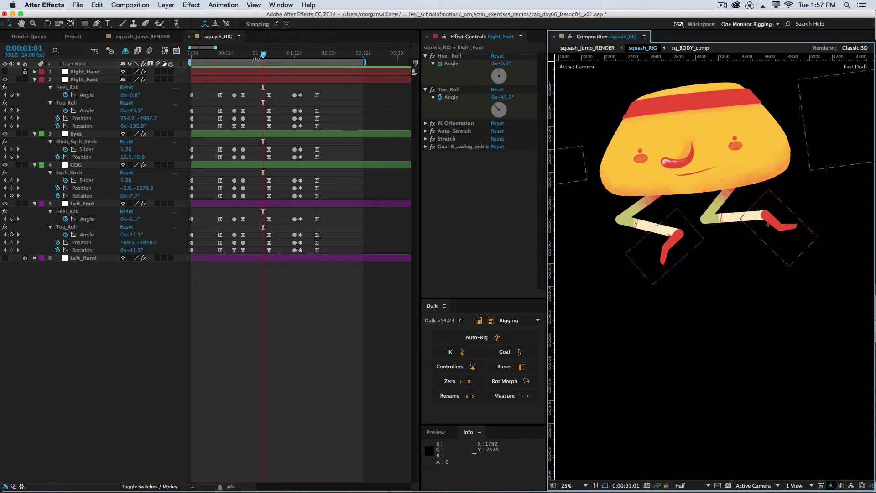
drag(262, 55, 316, 54)
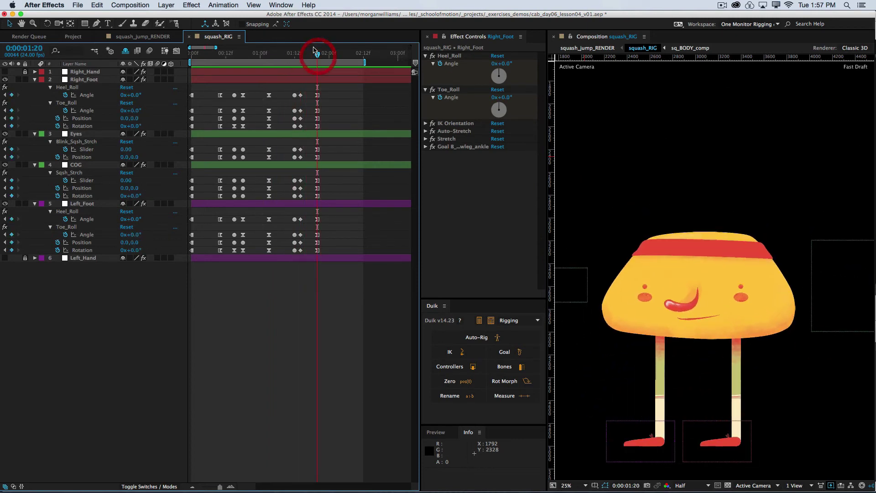
key(KP_0)
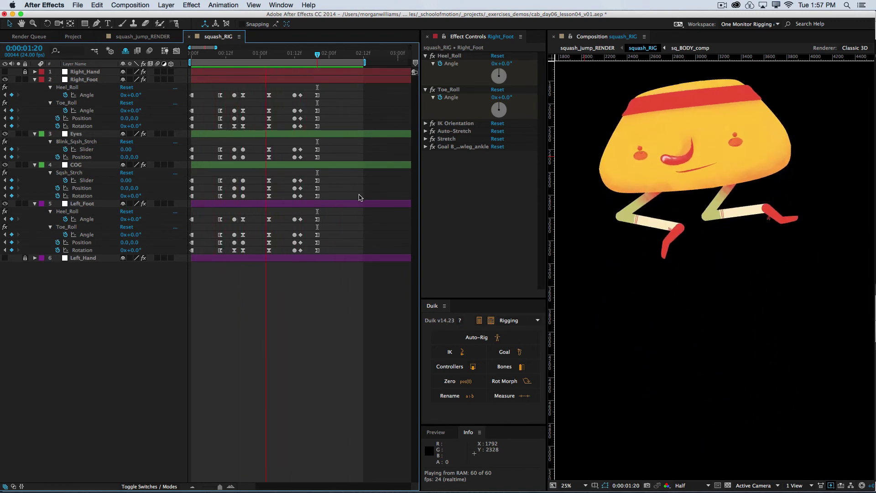
key(space)
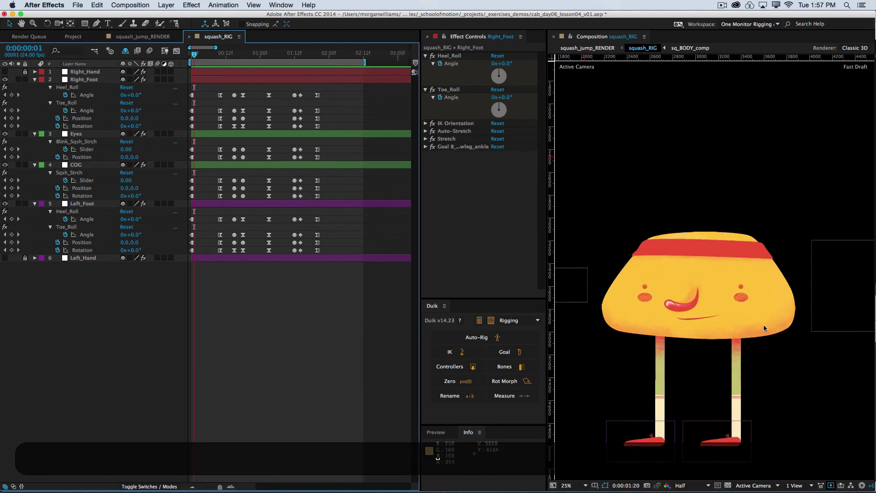
Step: Examine the COG's Sqsh_Strch keyframes across the jump, checking the crouch at 0:00:00:14 and ending on 0:00:00:10
key(k)
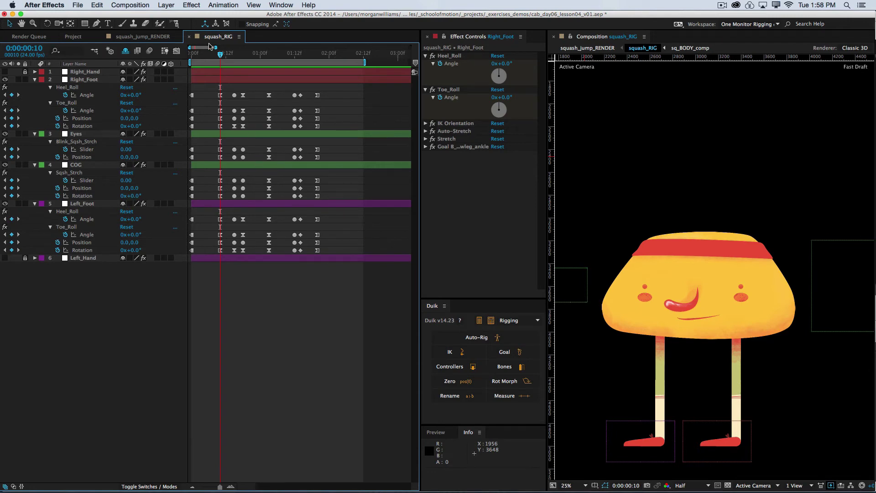
click(232, 54)
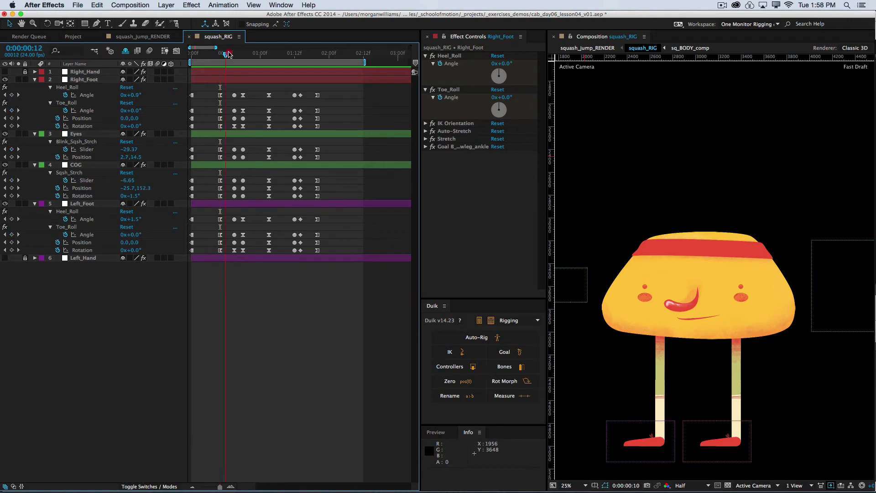
click(243, 180)
click(295, 180)
drag(257, 177, 233, 182)
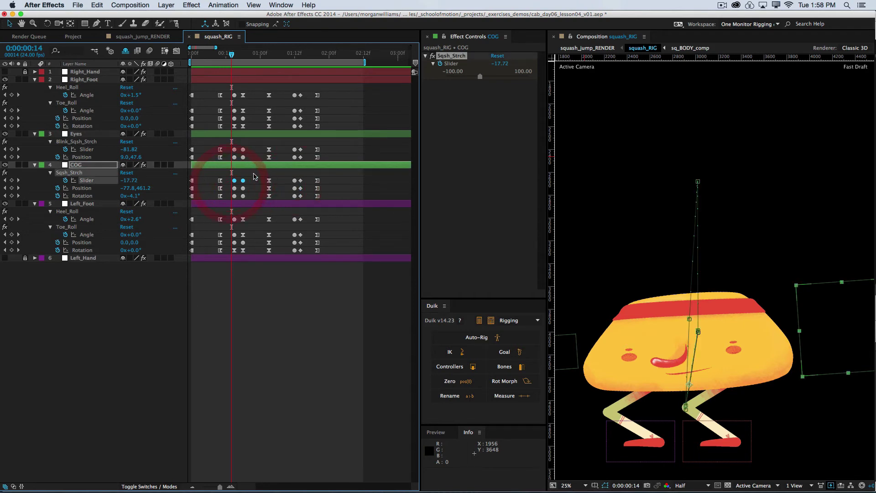
mouse_move(305, 172)
mouse_down()
mouse_move(287, 184)
mouse_move(307, 185)
mouse_up()
click(269, 180)
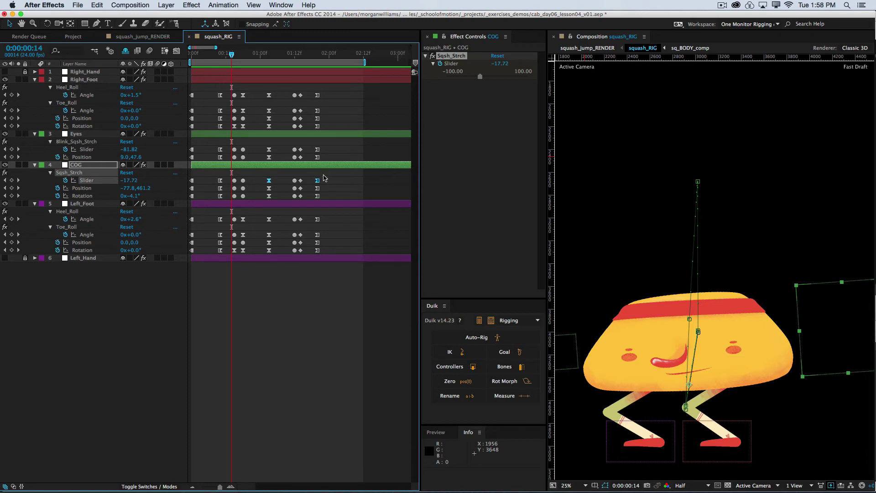
key(F2)
key(j)
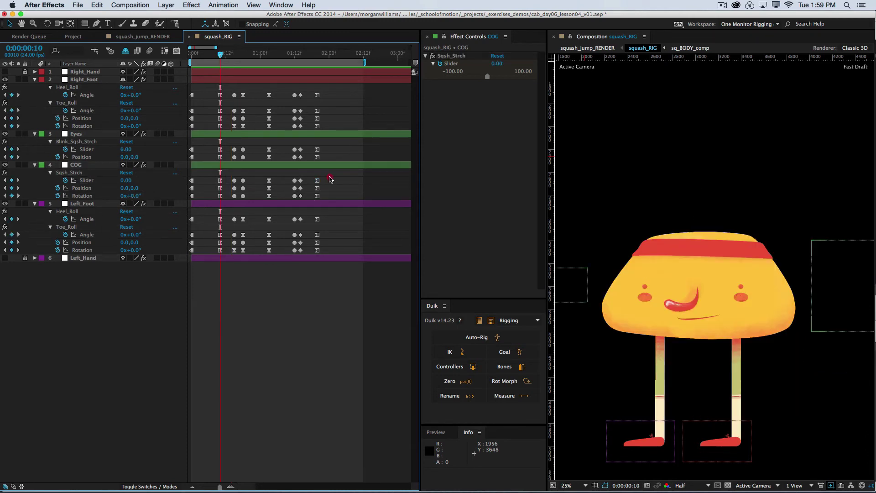
Step: Shift all COG Sqsh_Strch slider keyframes from 0:00:00:10 onward two frames later, putting the landing squash at 0:00:01:16
drag(331, 179, 246, 181)
shift+click(243, 181)
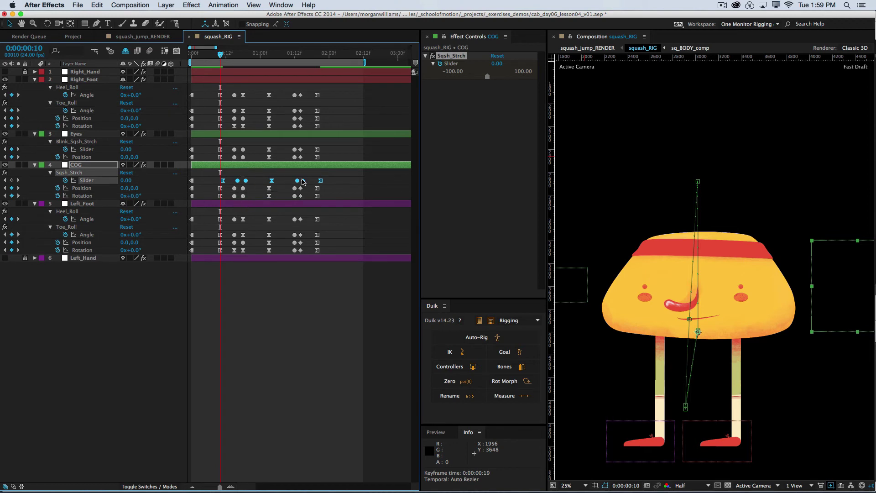
key(alt+Right)
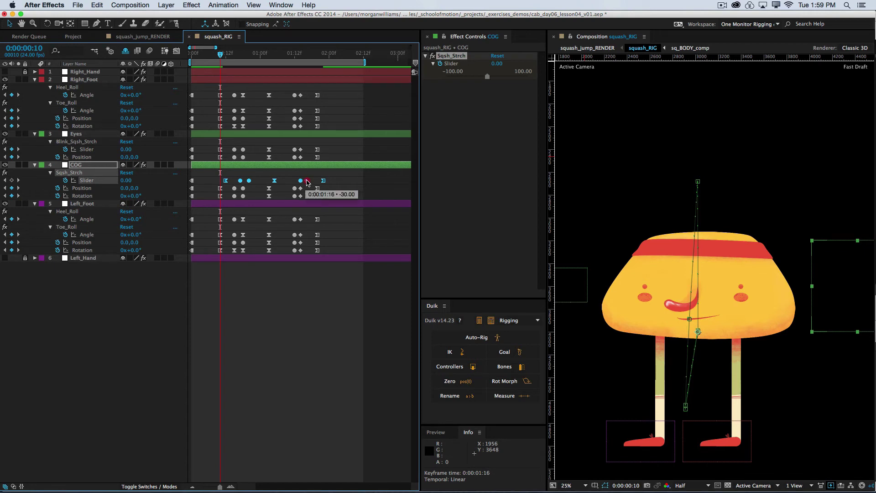
Step: Offset the COG's Sqsh_Strch crouch and landing keyframes by only one frame, and its hold, apex and final keyframes by two frames
key(alt+Left)
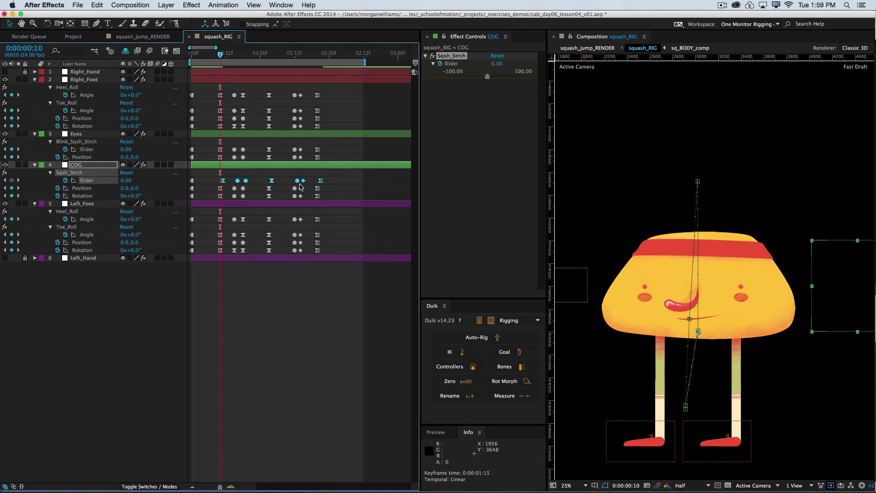
shift+click(237, 180)
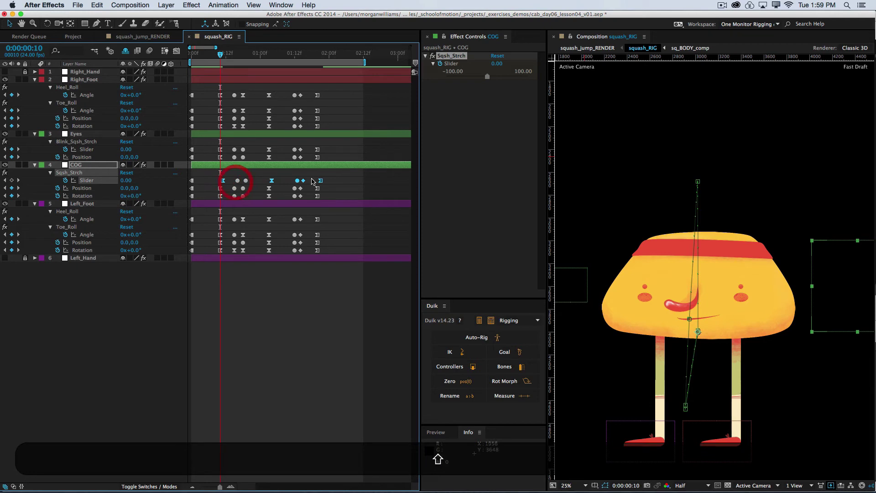
shift+click(295, 188)
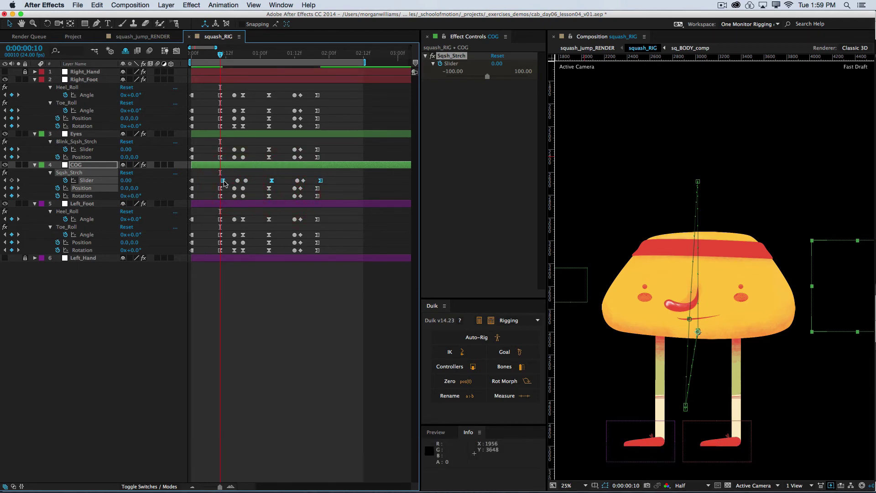
drag(223, 180, 226, 180)
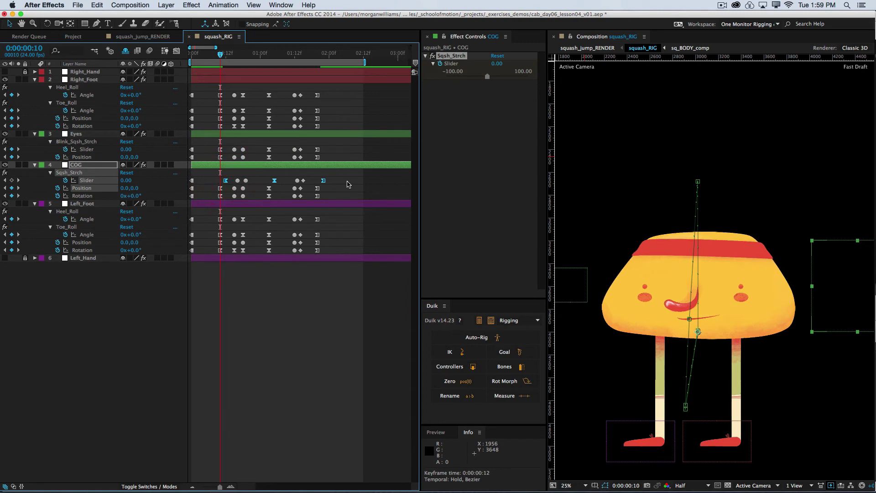
Step: Move the COG's final Sqsh_Strch keyframe to 0:00:01:23, save the project and preview the jump
key(super+shift+a)
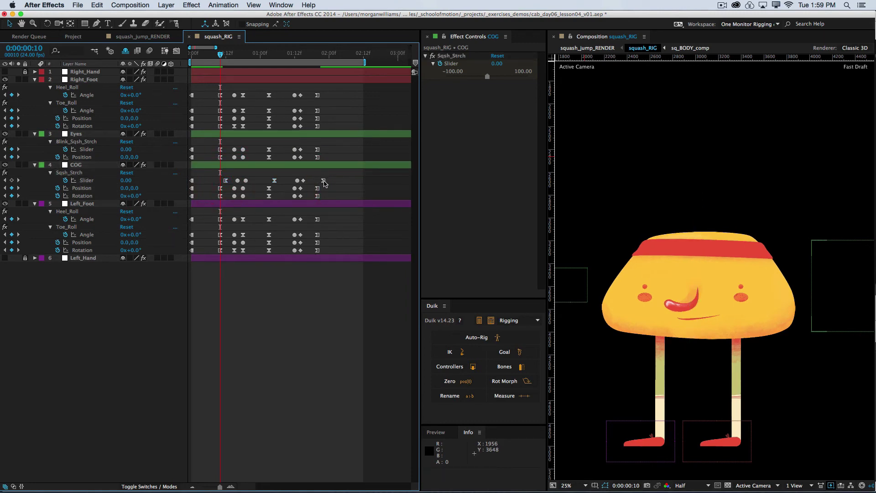
click(323, 181)
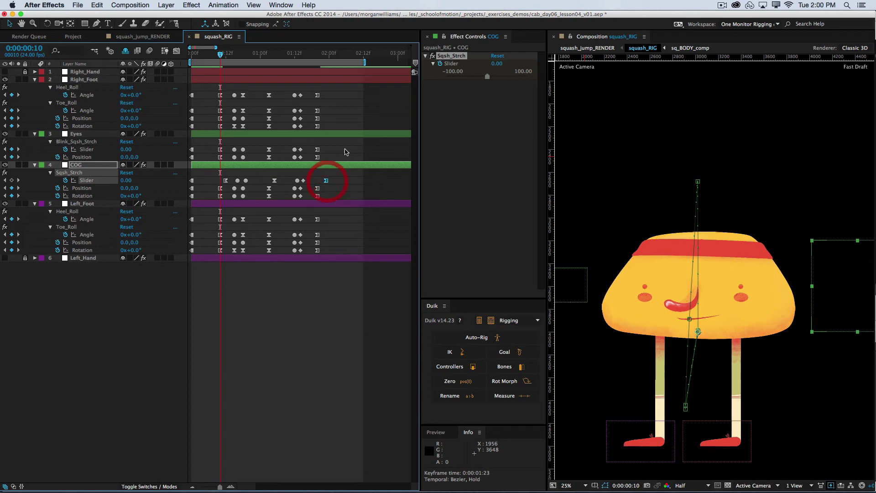
key(super+s)
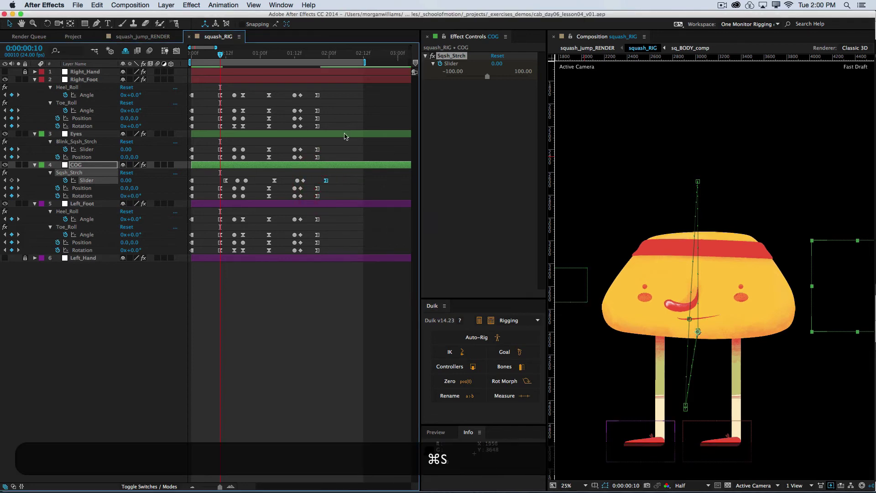
key(0)
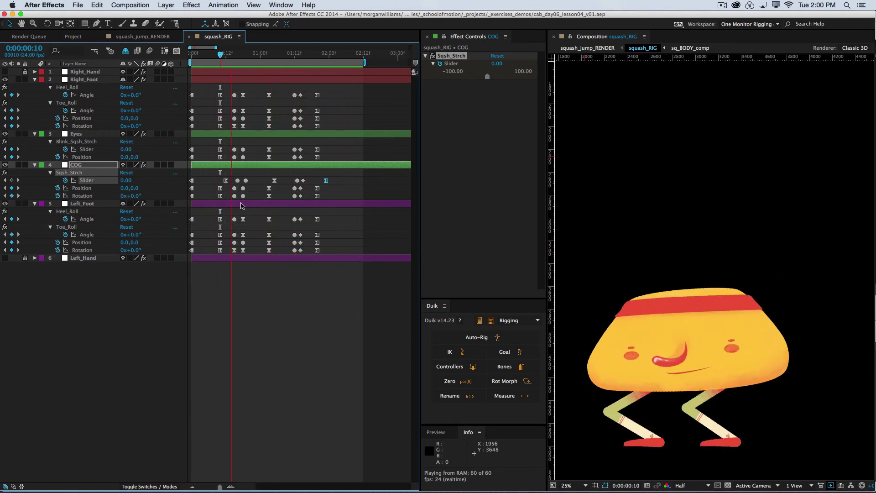
key(space)
Step: Try the COG's final Rotation keyframe about five frames later, save the project and preview the landing recovery
click(342, 195)
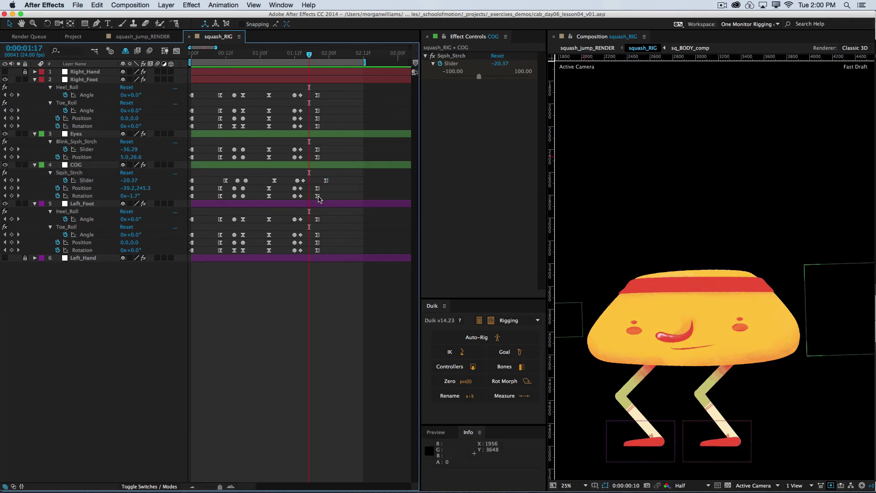
mouse_move(309, 56)
mouse_down()
mouse_move(326, 56)
mouse_move(303, 55)
mouse_up()
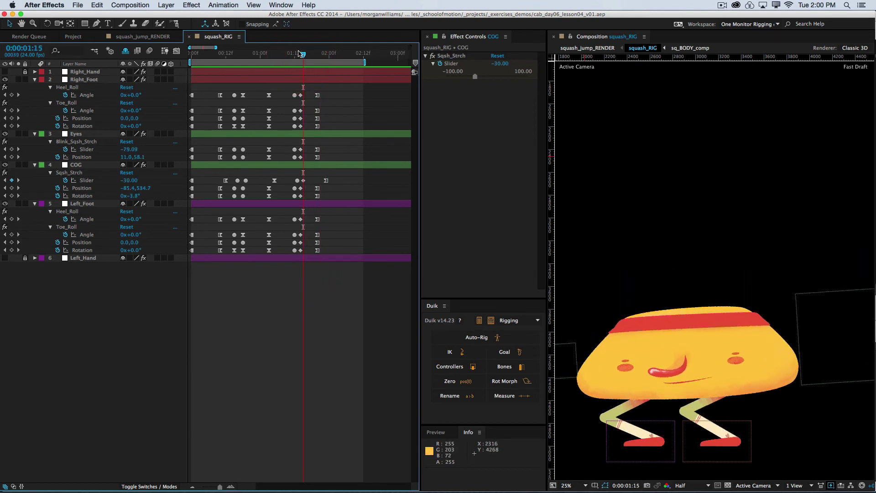
drag(299, 54, 312, 54)
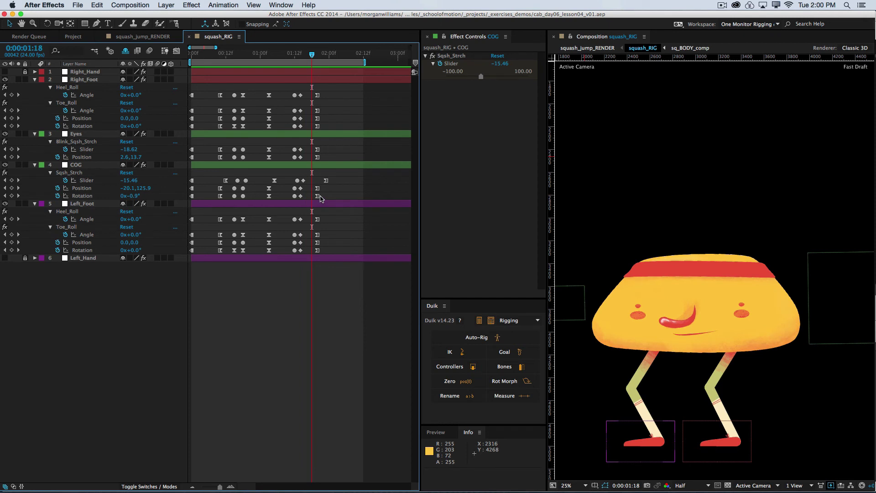
drag(318, 196, 335, 199)
key(super+s)
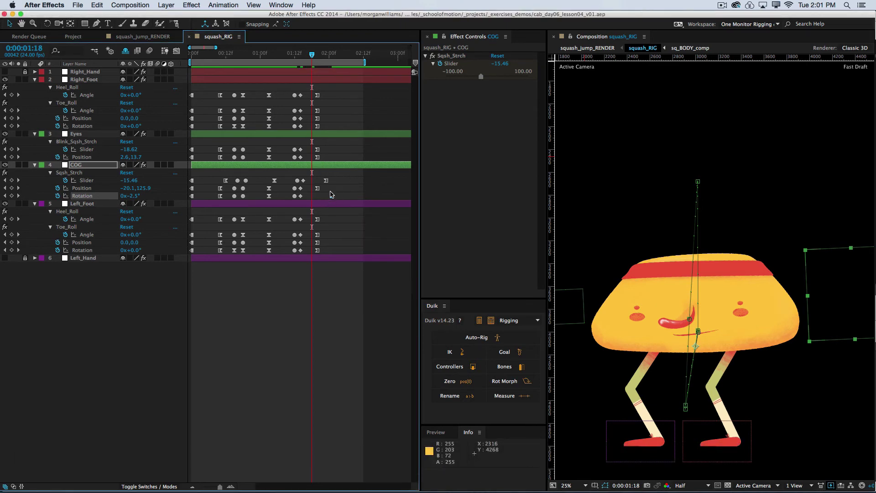
key(KP_0)
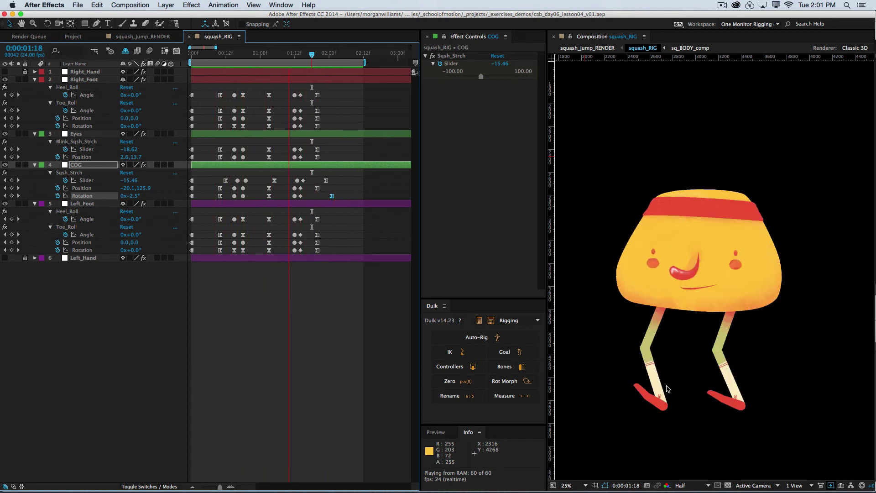
key(space)
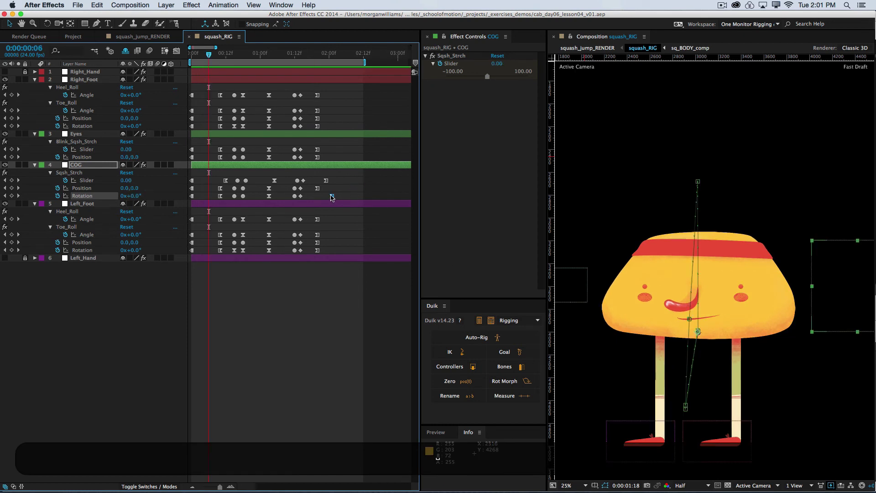
Step: Place the COG's final Rotation keyframe two frames after its last Position keyframe, save the project and preview the jump
drag(332, 196, 323, 201)
key(super+s)
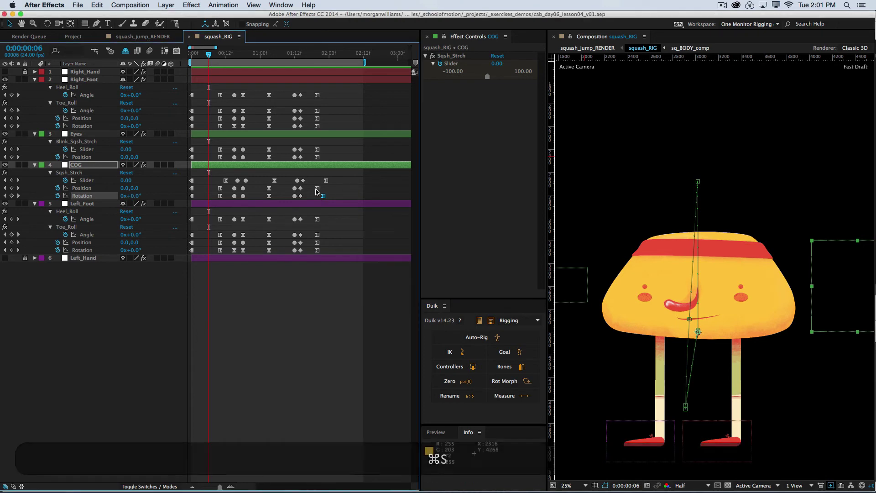
key(KP_0)
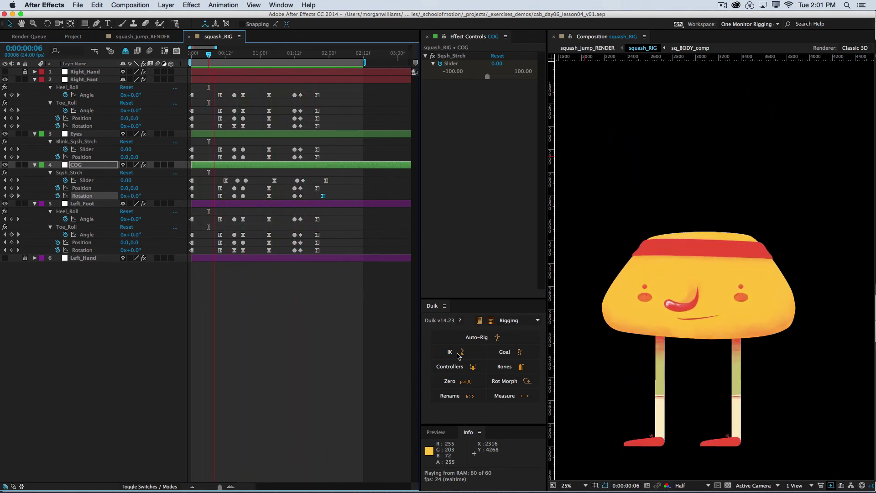
click(204, 186)
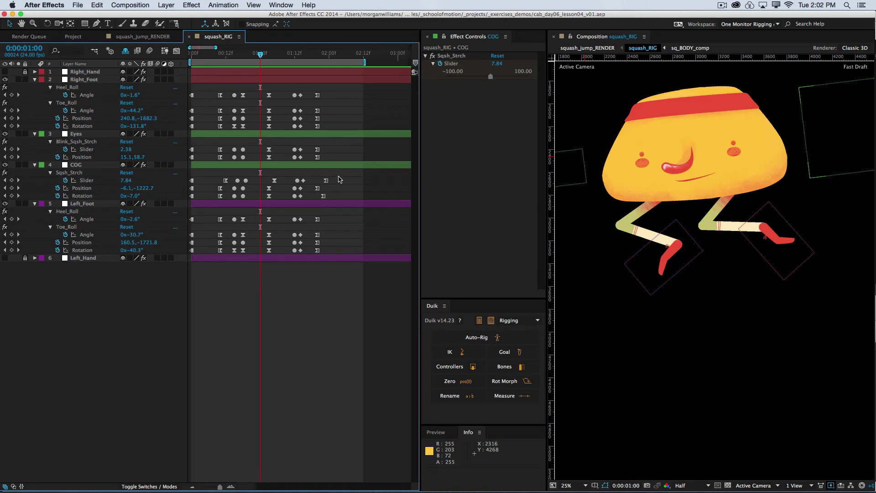
Step: Preview the jump and examine the body tilt and foot poses on the descent between 0:00:01:04 and 0:00:01:10
drag(341, 177, 219, 184)
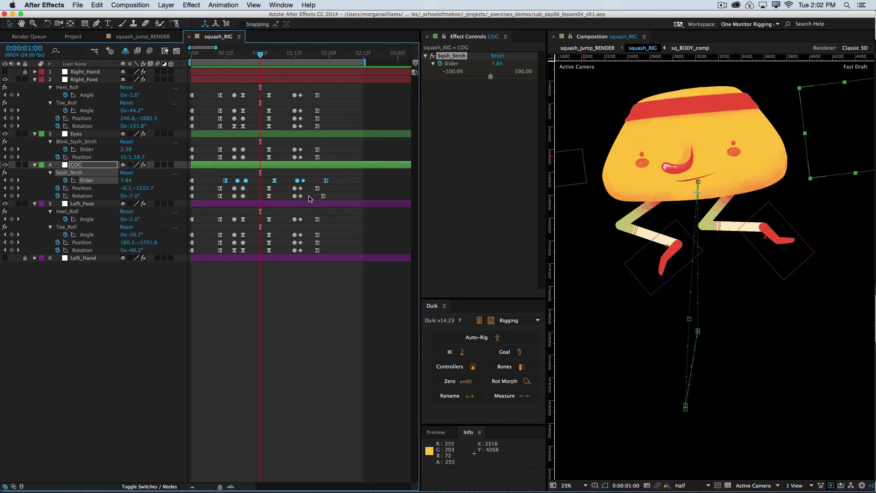
click(348, 195)
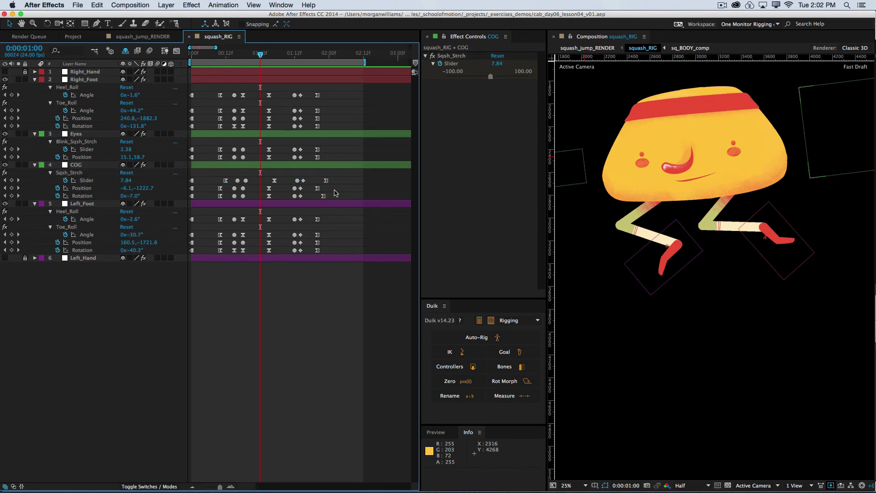
key(KP_0)
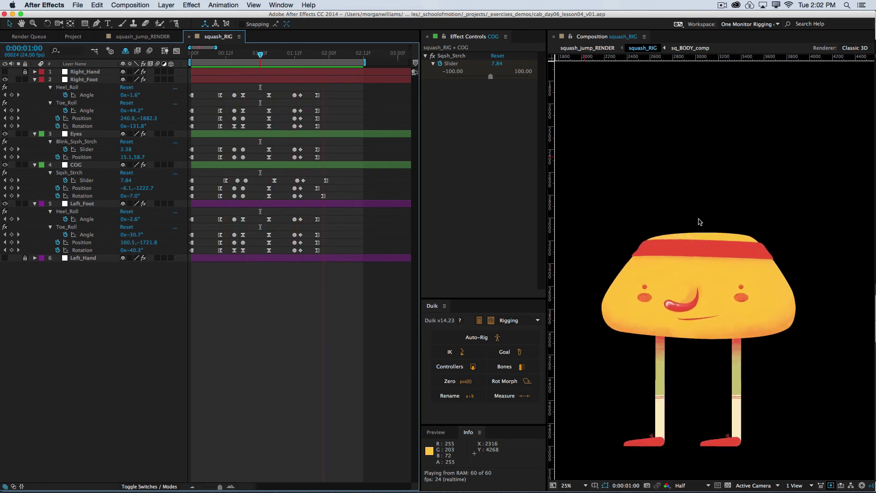
click(280, 54)
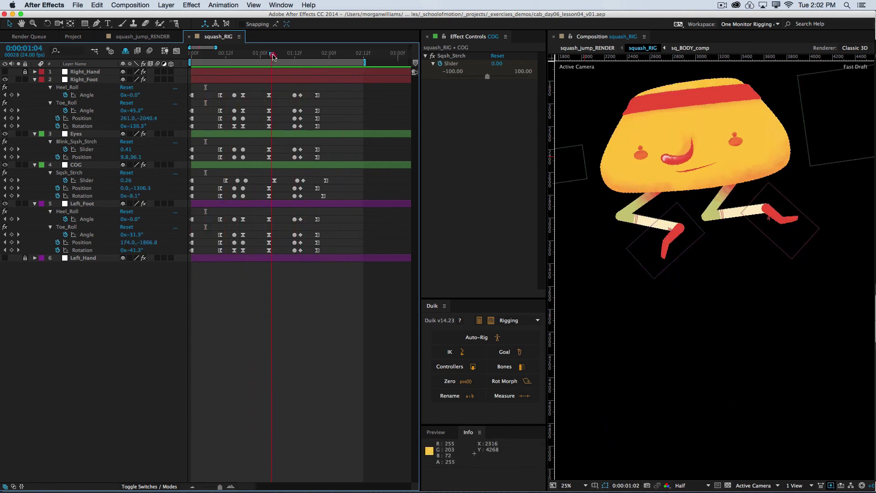
mouse_move(280, 55)
mouse_down()
mouse_move(253, 58)
mouse_move(276, 64)
mouse_up()
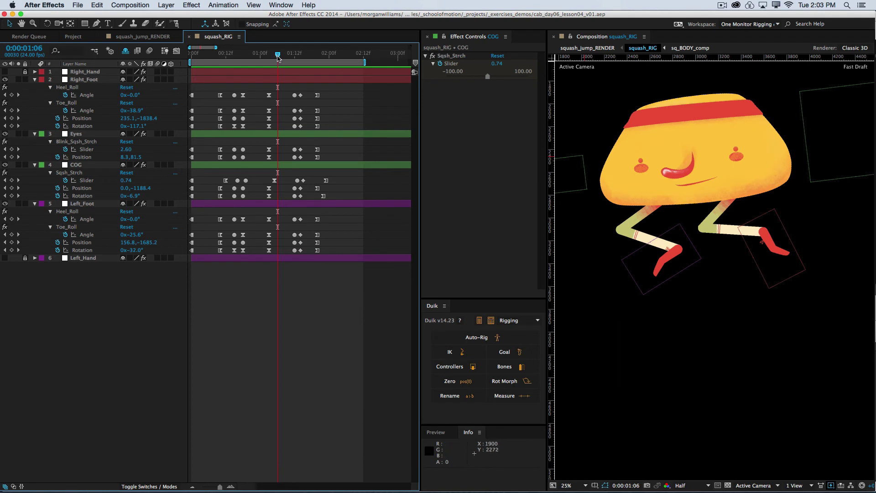
mouse_move(278, 56)
mouse_down()
mouse_move(256, 56)
mouse_move(289, 56)
mouse_up()
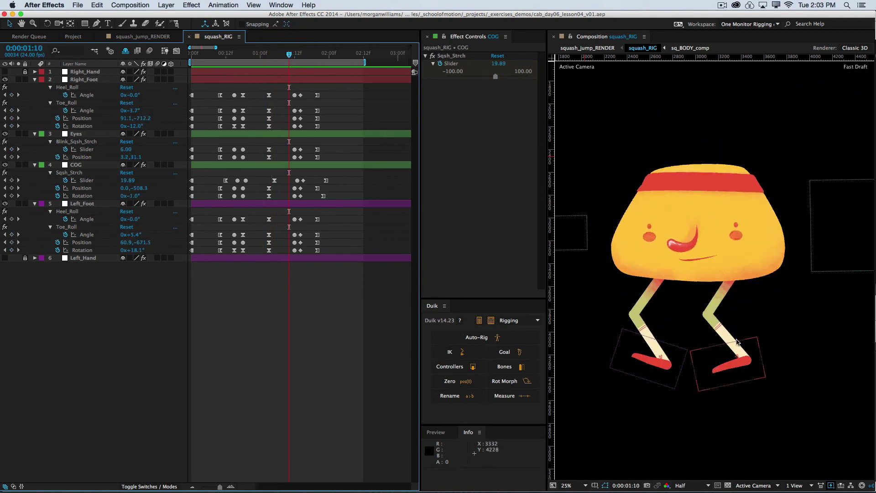
mouse_move(280, 57)
mouse_down()
mouse_move(272, 55)
mouse_move(282, 60)
mouse_up()
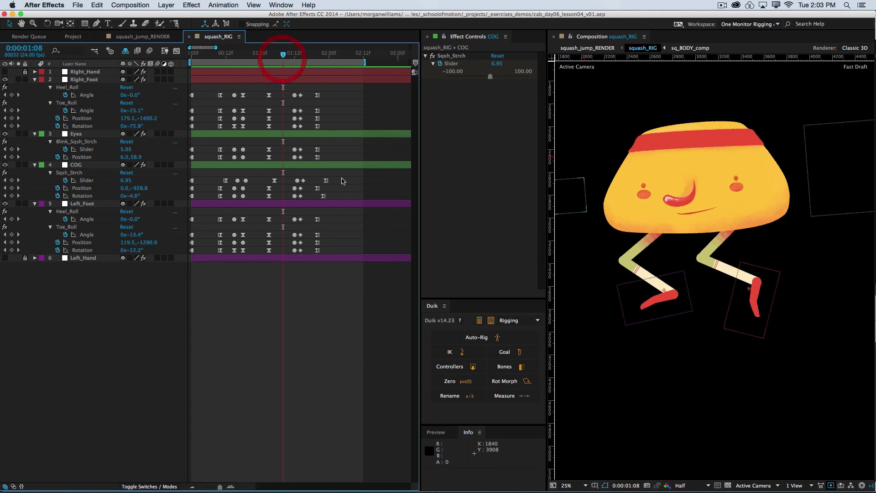
Step: Move the COG's apex Rotation keyframe two frames earlier to 0:00:01:01, save the project and preview the jump
click(269, 197)
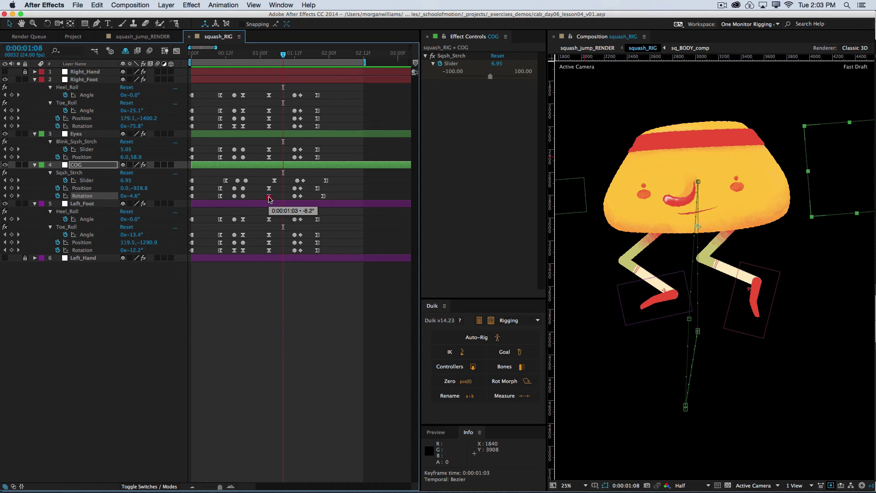
drag(269, 199, 264, 199)
click(264, 198)
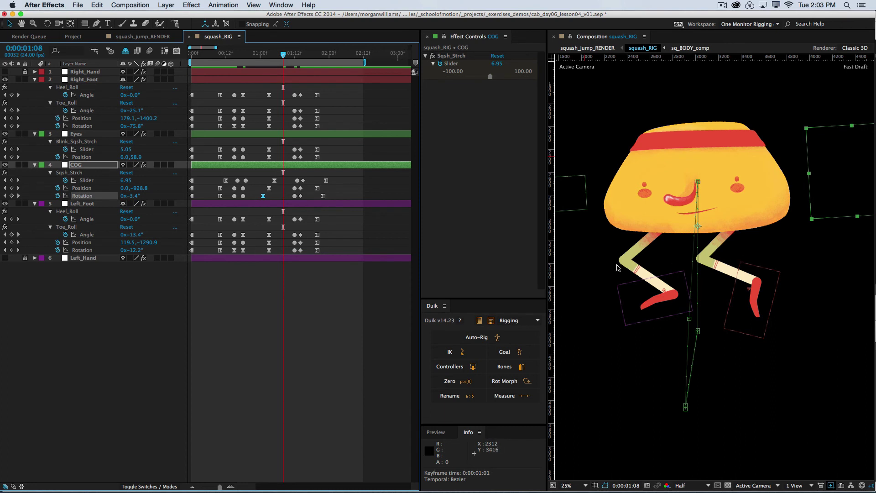
key(KP_0)
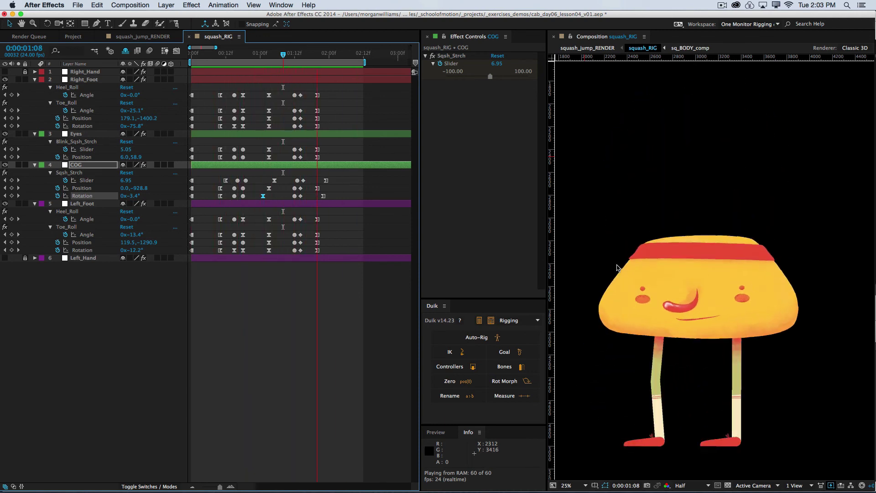
drag(252, 55, 269, 82)
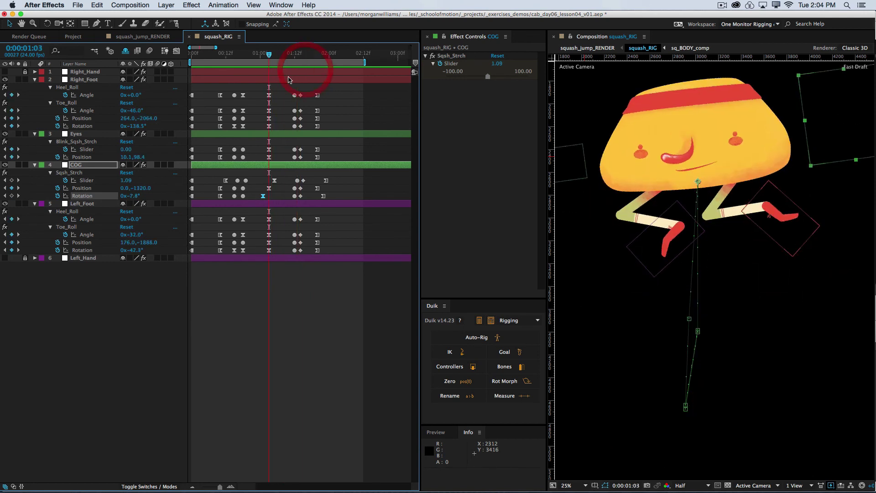
key(super+s)
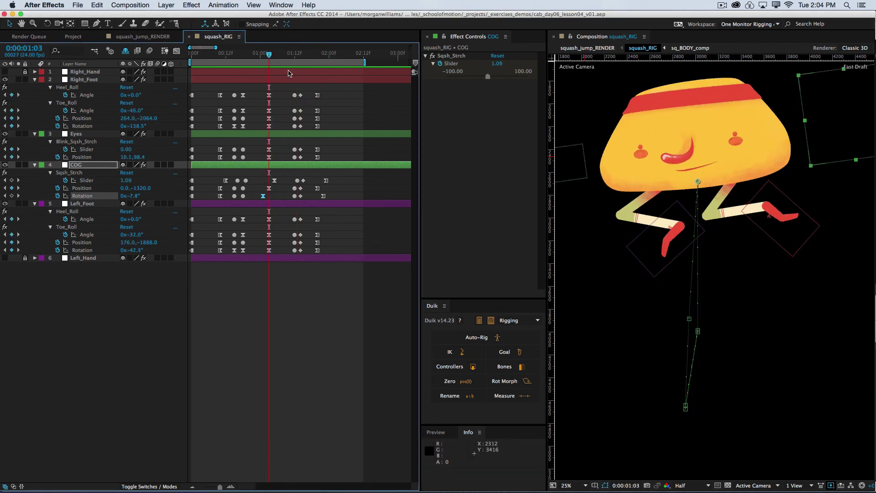
key(KP_0)
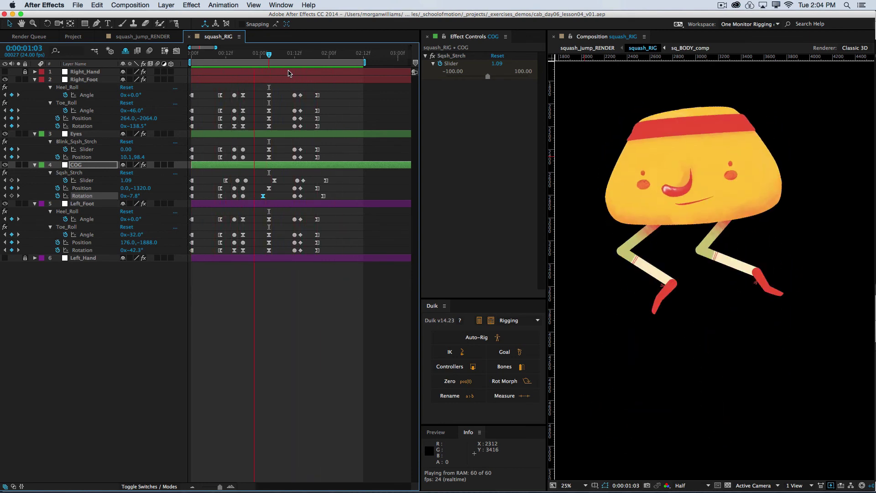
key(space)
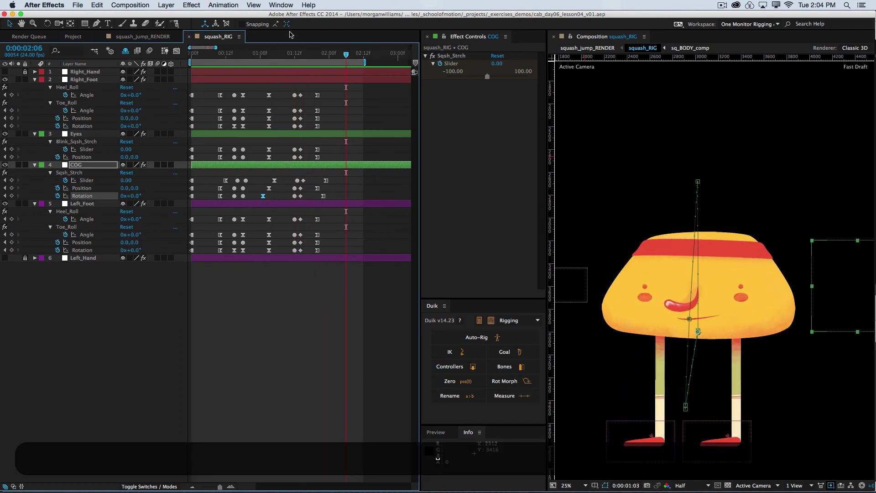
Step: Move all of Right_Foot's apex keyframes (Heel_Roll, Toe_Roll, Position and Rotation) one frame later to 0:00:01:04
click(268, 53)
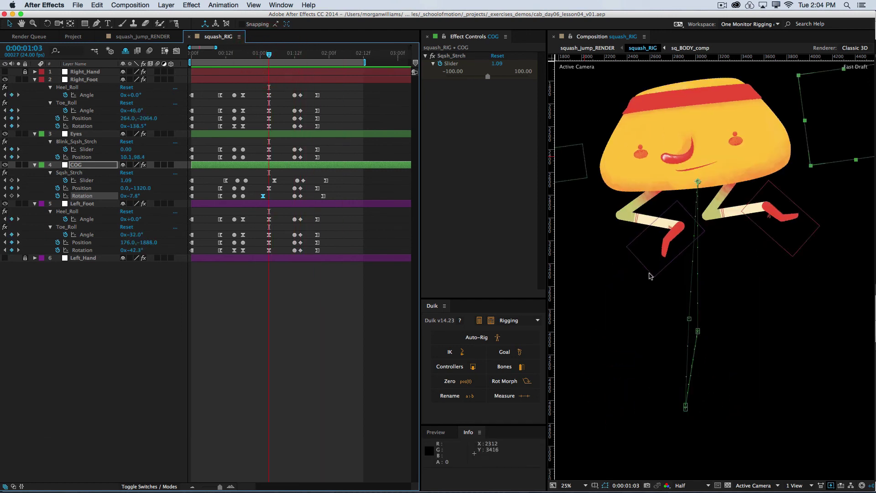
drag(254, 54, 270, 76)
drag(268, 55, 270, 59)
drag(280, 93, 273, 127)
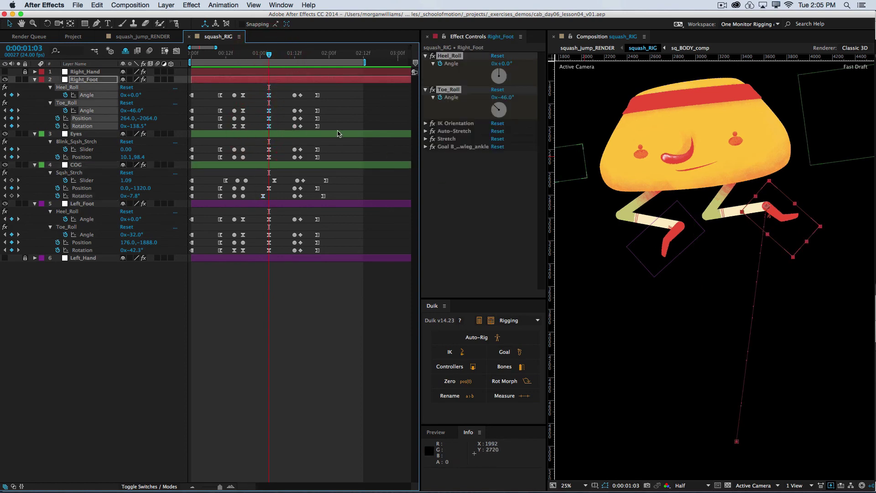
drag(269, 128, 272, 128)
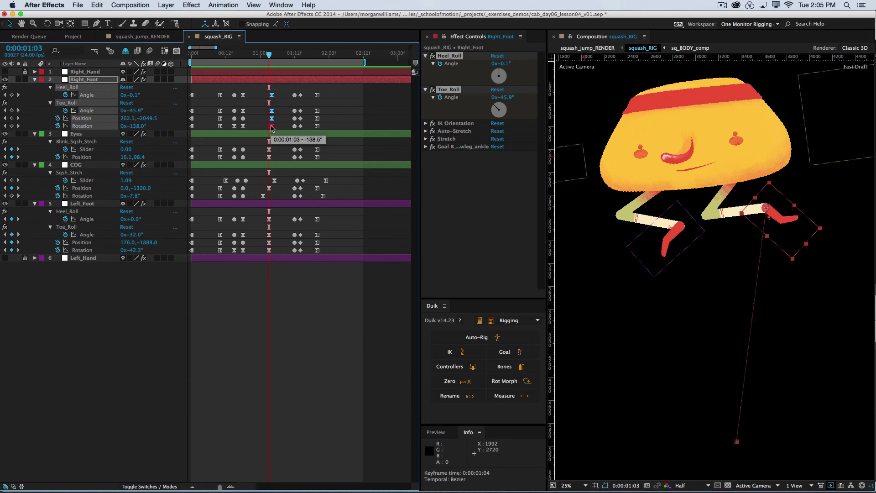
drag(271, 128, 271, 127)
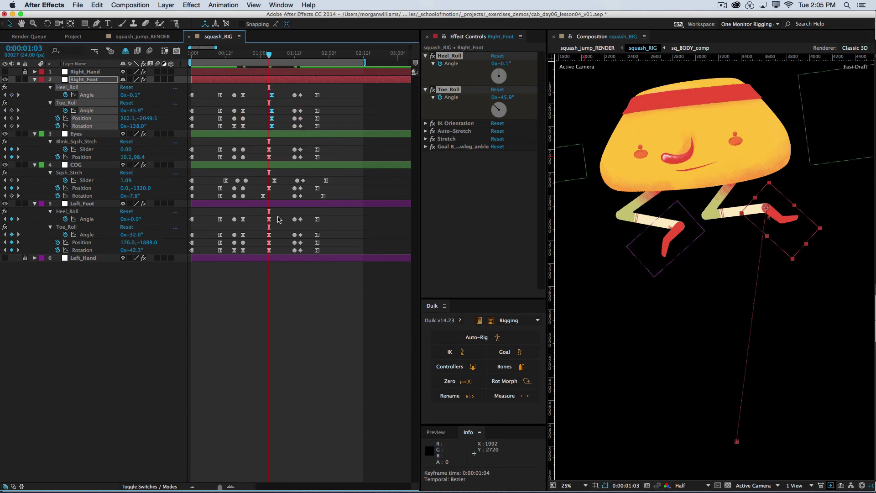
Step: Move all of Left_Foot's apex keyframes (Heel_Roll, Toe_Roll, Position and Rotation) one frame earlier to 0:00:01:02, save the project and preview the jump
drag(280, 219, 266, 254)
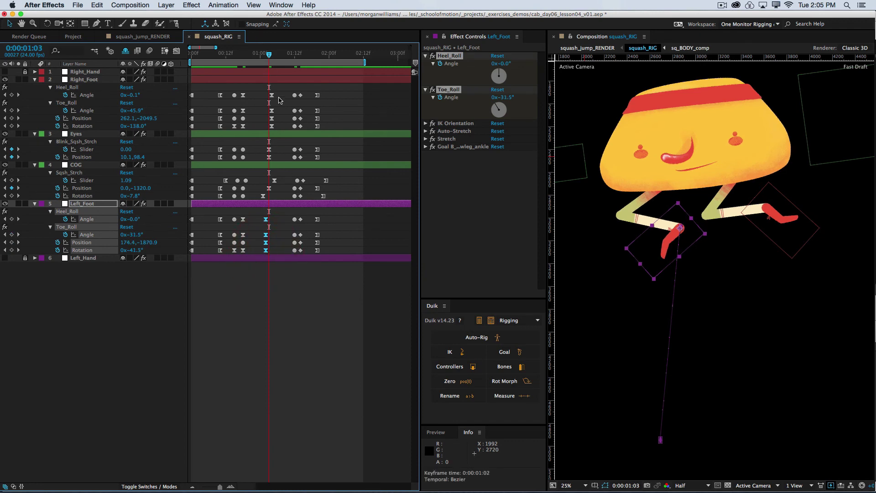
drag(284, 82, 255, 270)
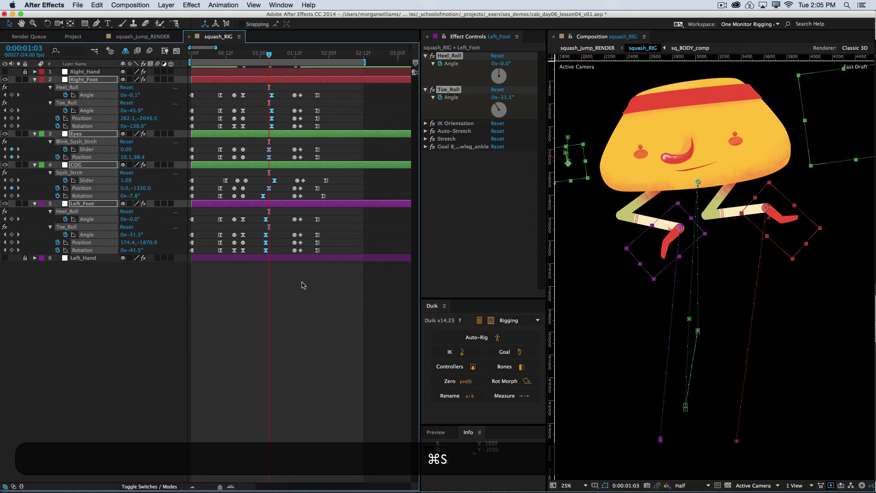
key(KP_0)
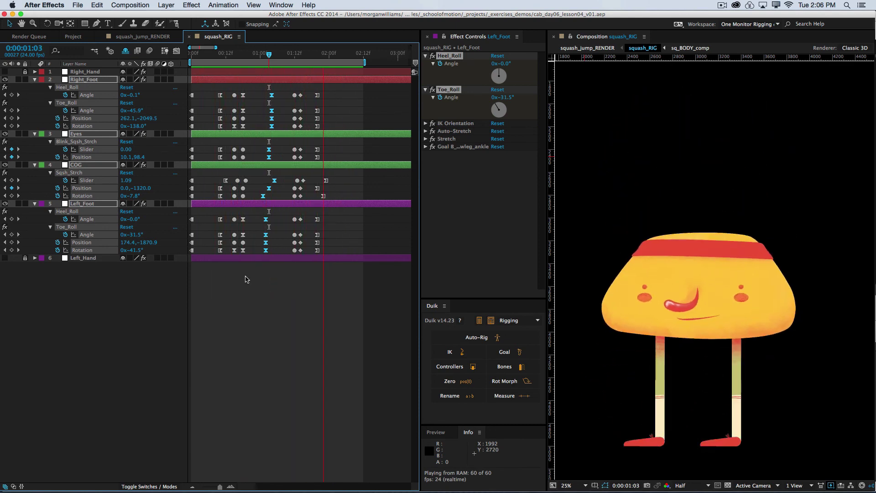
click(276, 330)
click(311, 328)
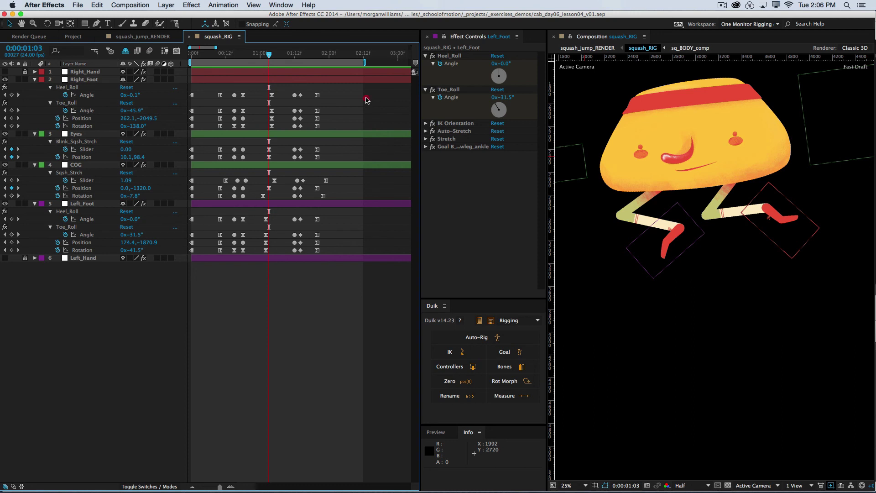
drag(366, 97, 219, 287)
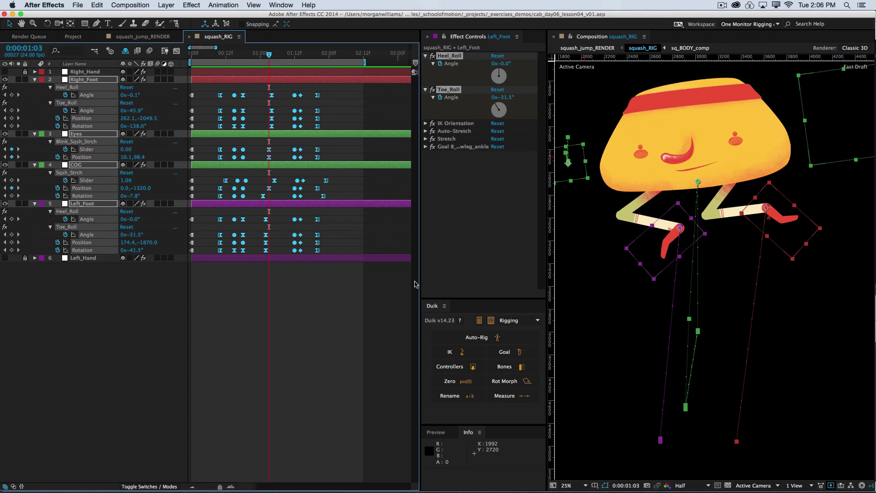
click(391, 292)
drag(357, 93, 215, 289)
click(346, 355)
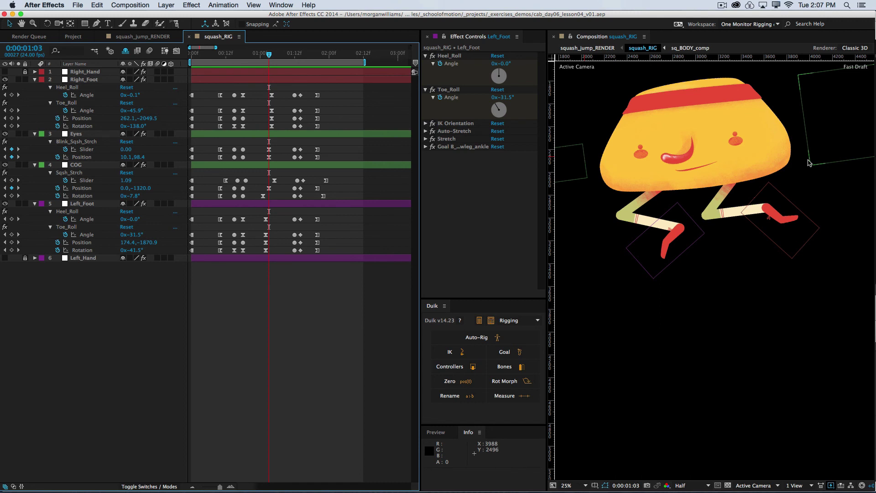
Step: Save the project with the offset COG and feet keyframes
key(super+s)
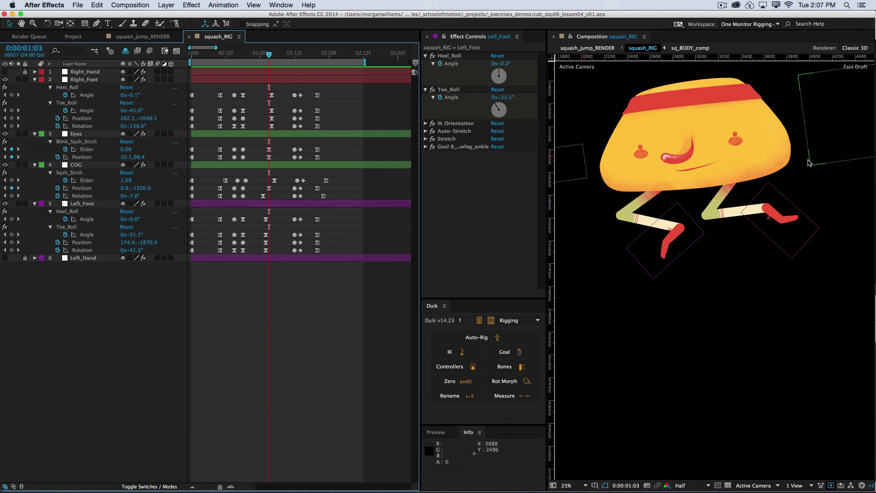